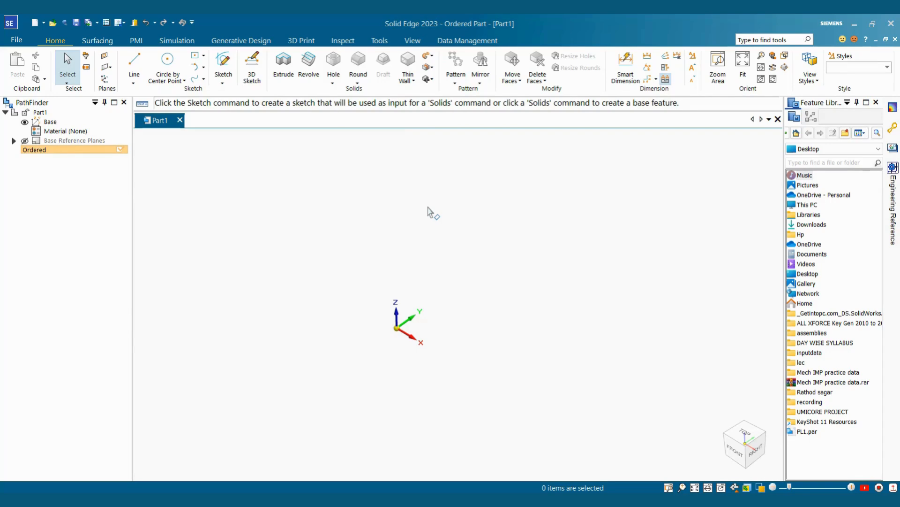
# Step: Start an Extrude feature in the new ordered part, leaving the Thin Wall list unused
pyautogui.click(414, 81)
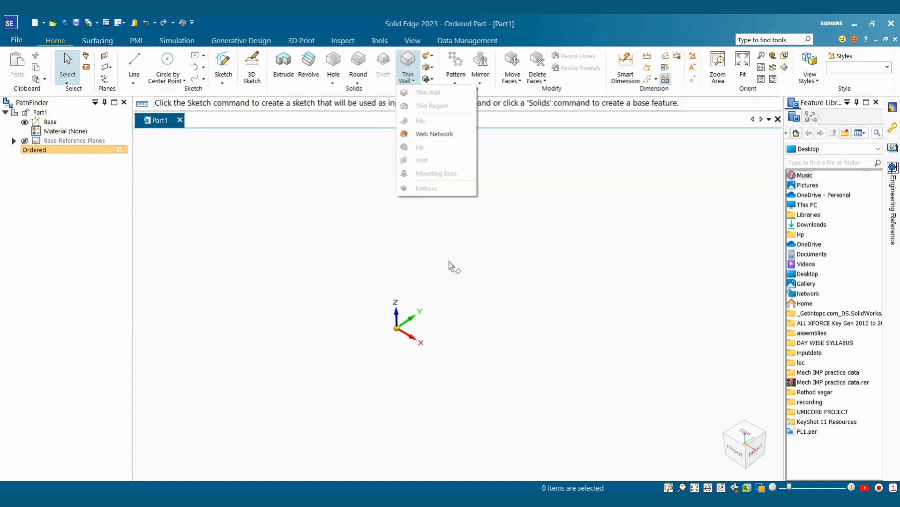
pyautogui.click(495, 274)
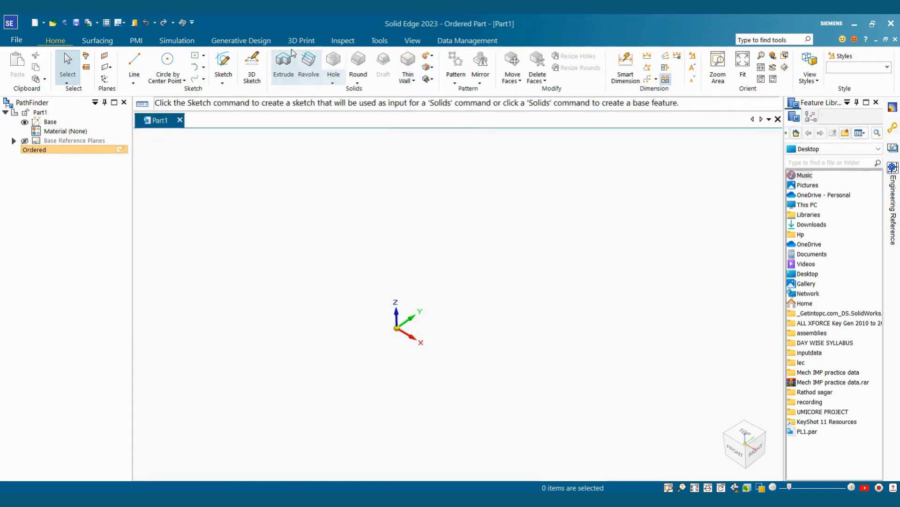
pyautogui.click(279, 79)
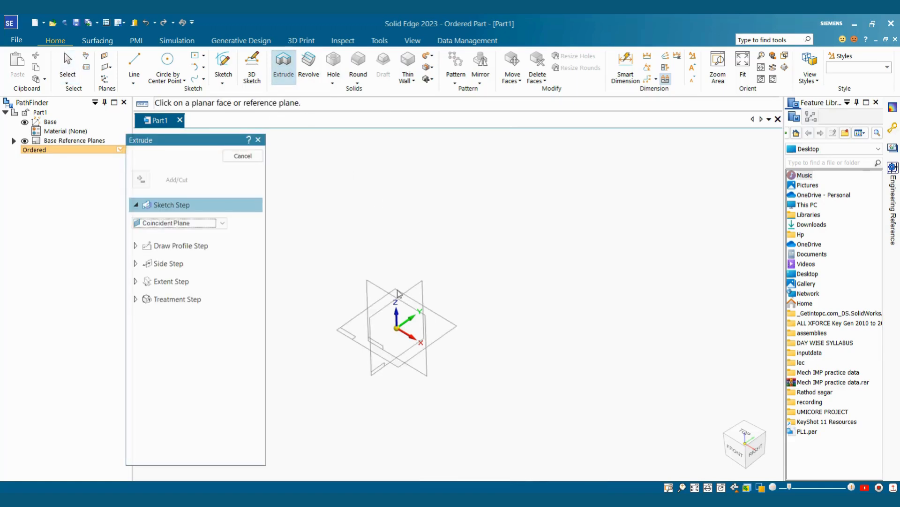
# Step: On the Front plane, draw a center rectangle centred at the origin
pyautogui.click(372, 340)
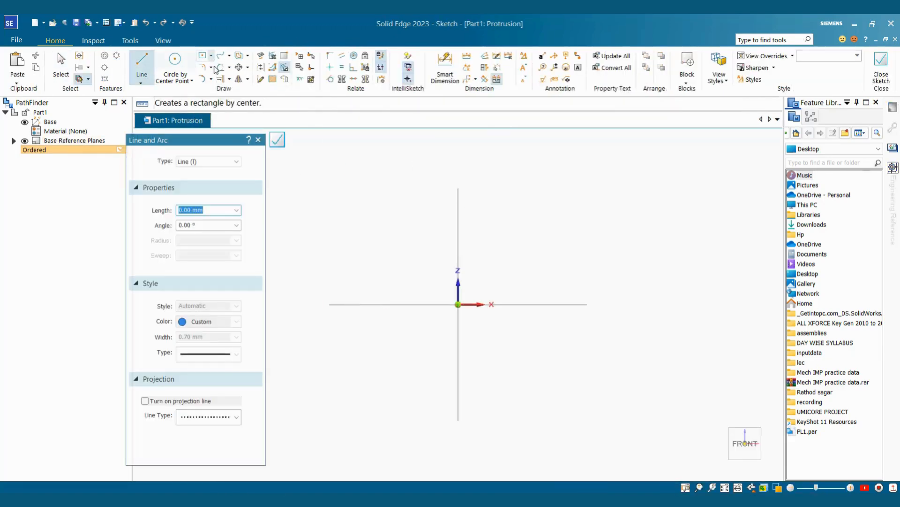
pyautogui.click(216, 70)
pyautogui.click(225, 82)
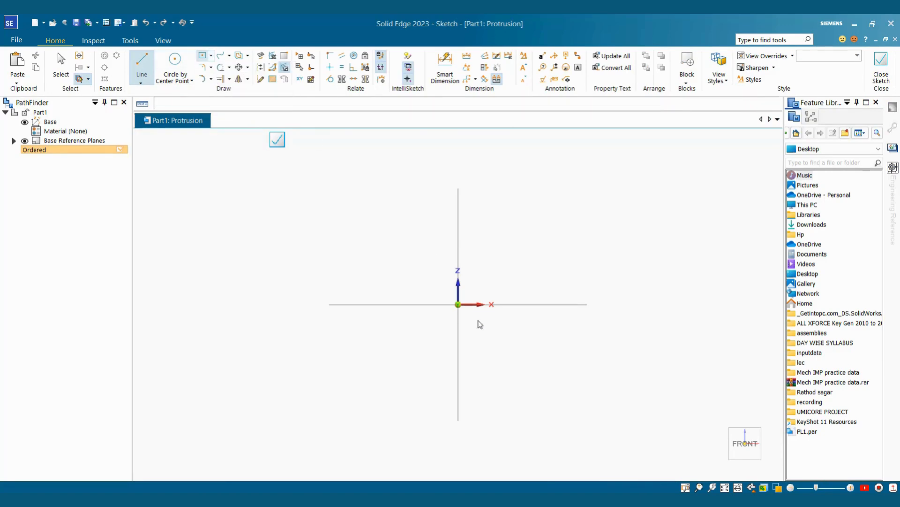
pyautogui.click(459, 304)
pyautogui.click(563, 206)
# Step: Dimension the rectangle 100 wide by 90 high and close the sketch
pyautogui.click(445, 68)
pyautogui.click(354, 236)
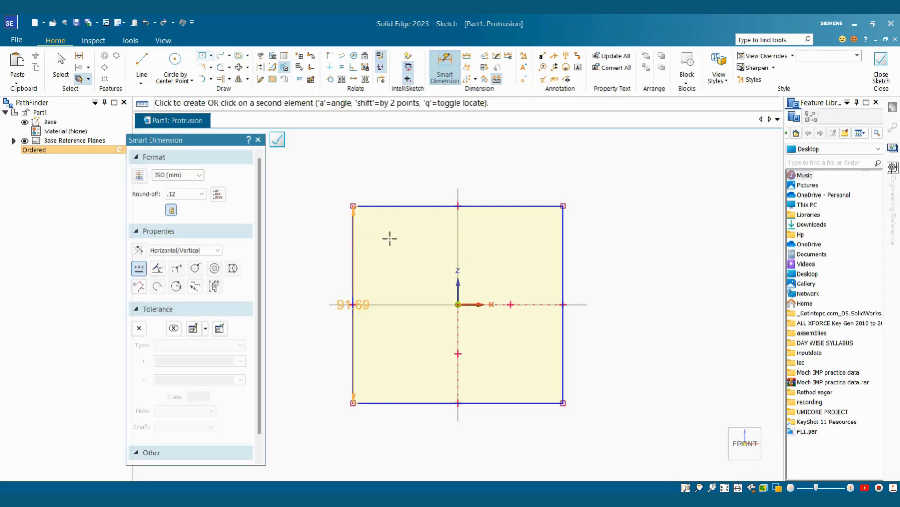
pyautogui.click(563, 252)
pyautogui.click(525, 177)
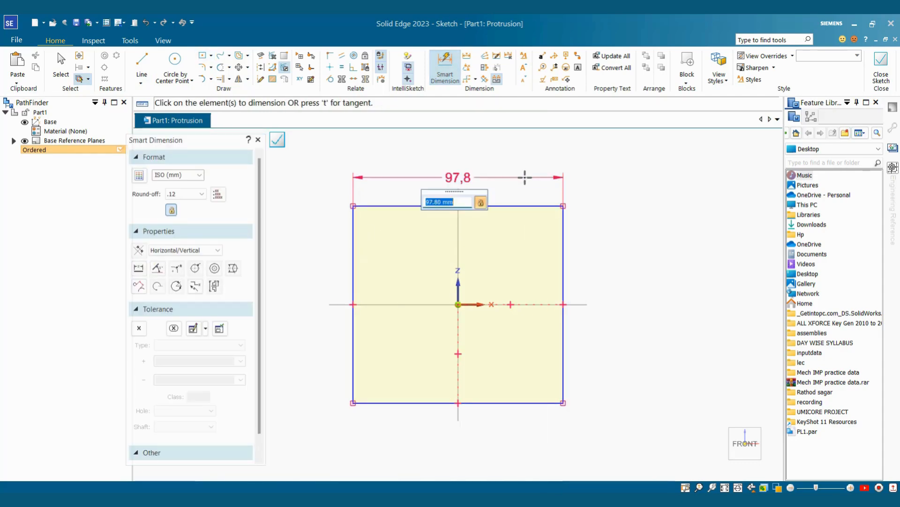
pyautogui.write('100')
pyautogui.press('Return')
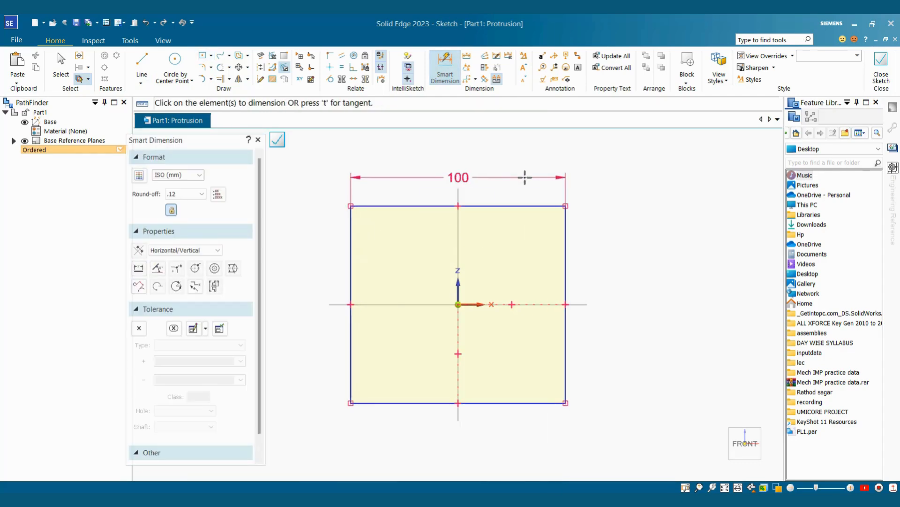
pyautogui.click(522, 206)
pyautogui.click(521, 403)
pyautogui.click(609, 343)
pyautogui.write('90')
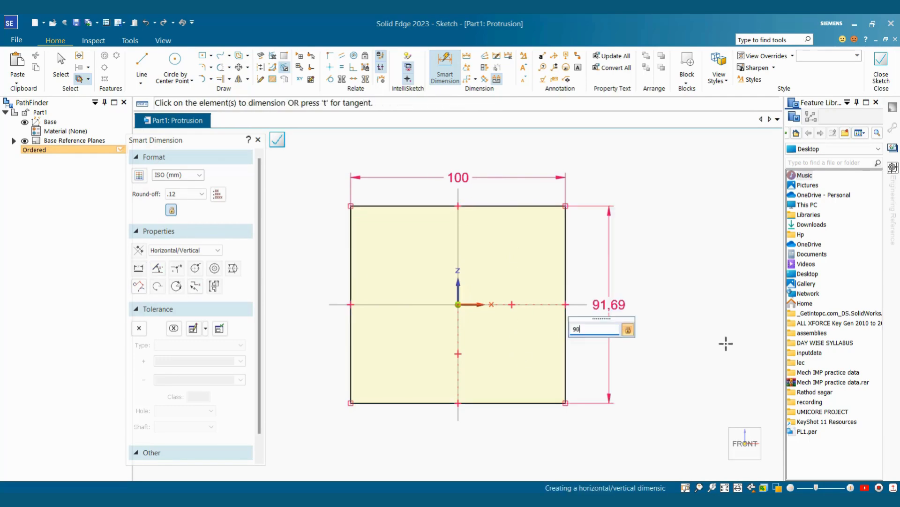
pyautogui.press('Return')
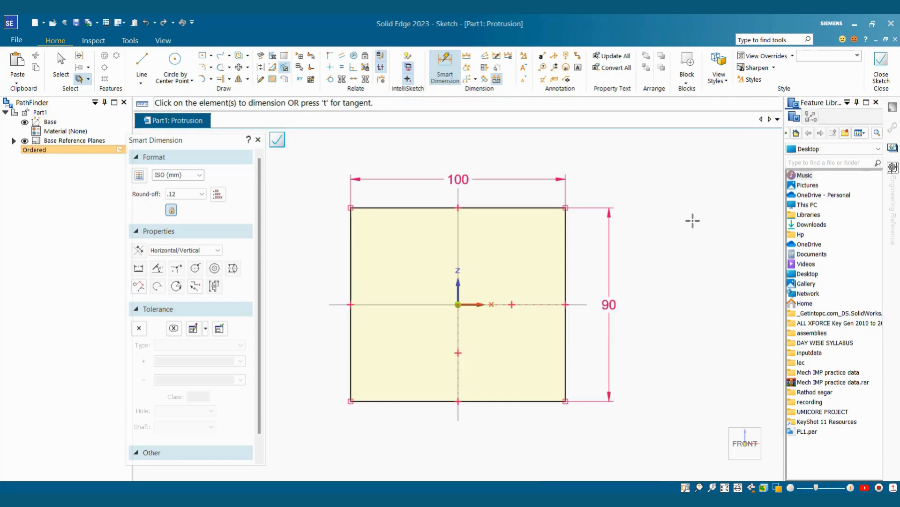
pyautogui.click(881, 66)
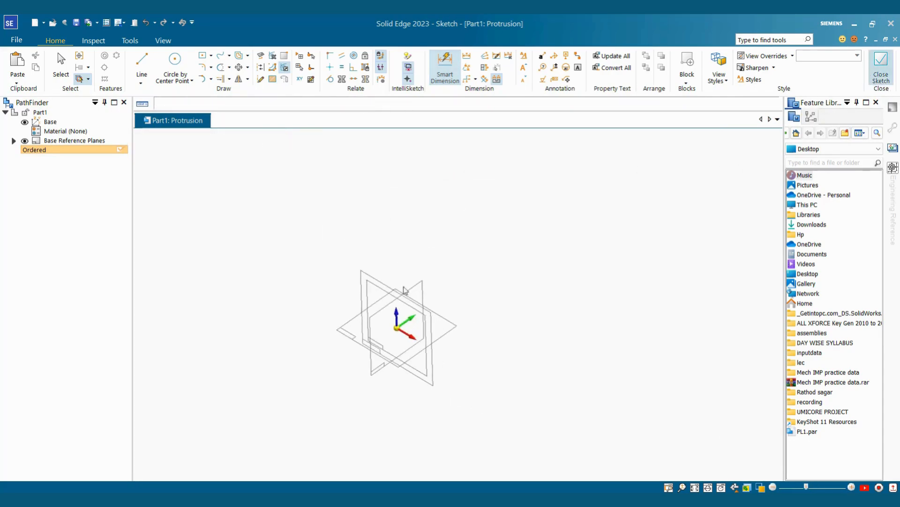
# Step: Set the extrusion distance and finish the rectangular block as Protrusion 2, then inspect it
pyautogui.click(561, 257)
pyautogui.click(243, 156)
pyautogui.click(257, 159)
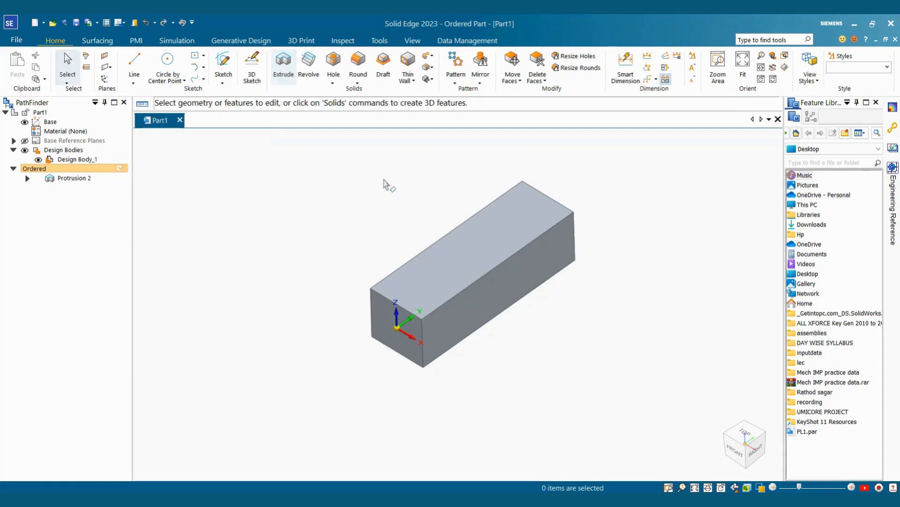
pyautogui.scroll(-1, 492, 192)
pyautogui.moveTo(491, 193); pyautogui.dragTo(458, 322, button='middle')
pyautogui.scroll(2, 482, 283)
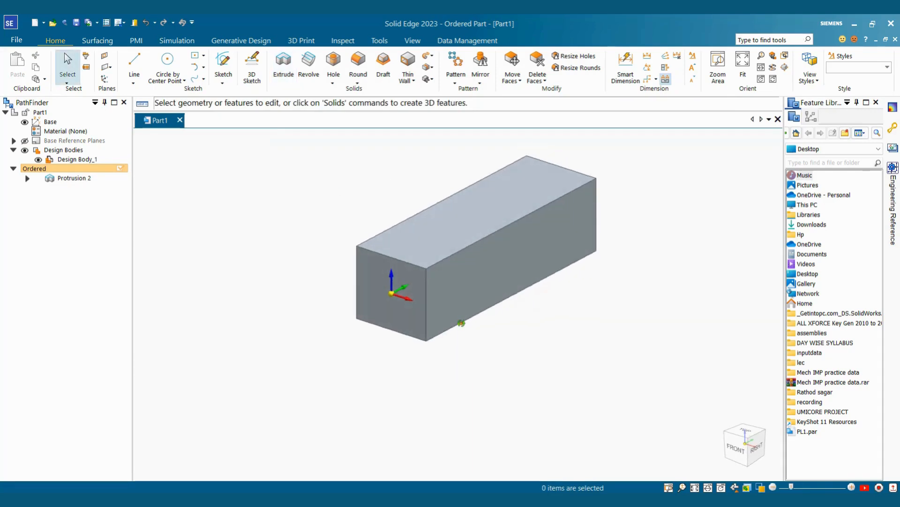
pyautogui.scroll(3, 446, 295)
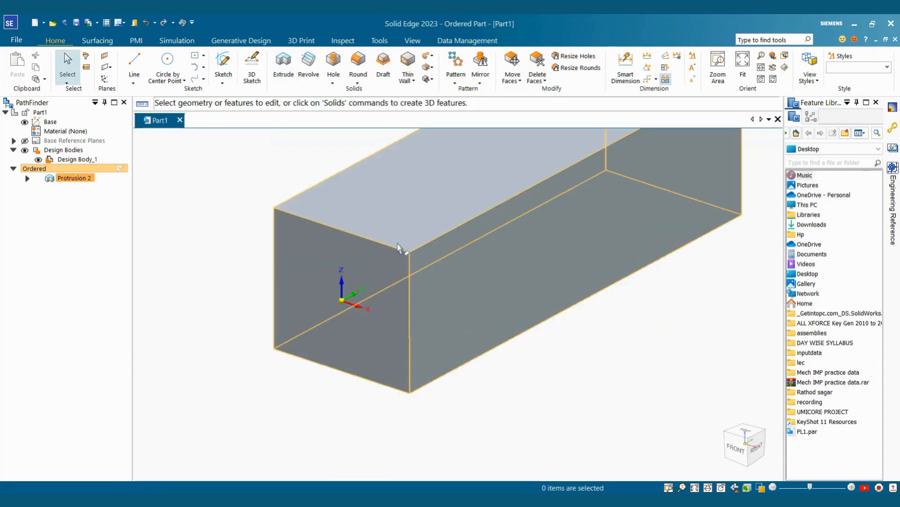
pyautogui.scroll(-2, 423, 232)
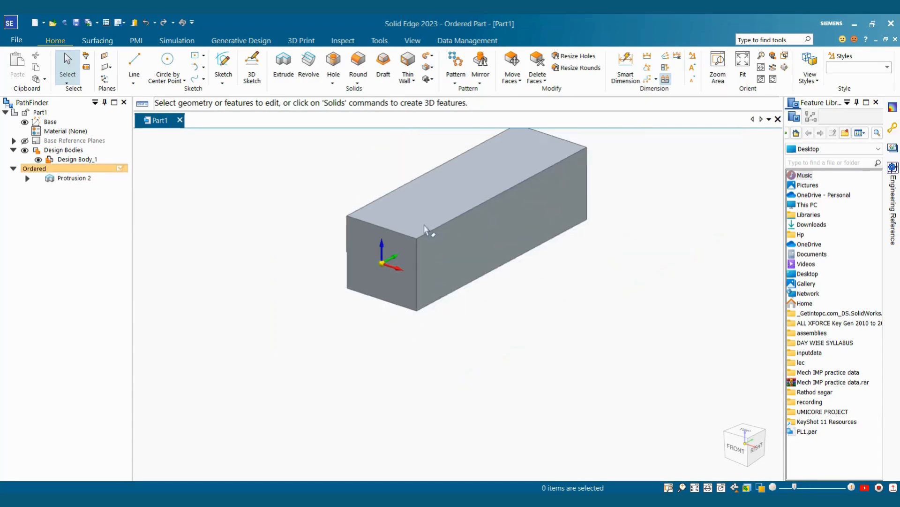
pyautogui.scroll(3, 420, 243)
pyautogui.scroll(-2, 388, 164)
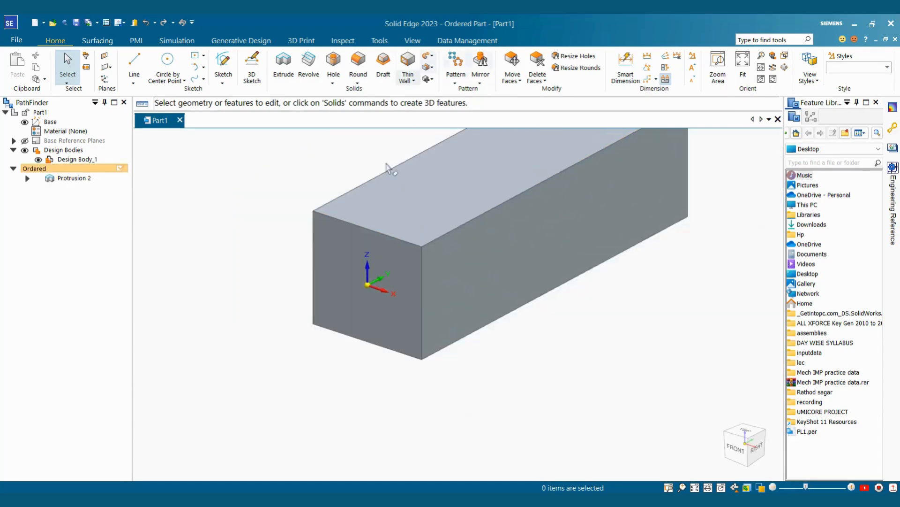
pyautogui.scroll(1, 446, 255)
pyautogui.scroll(-2, 533, 255)
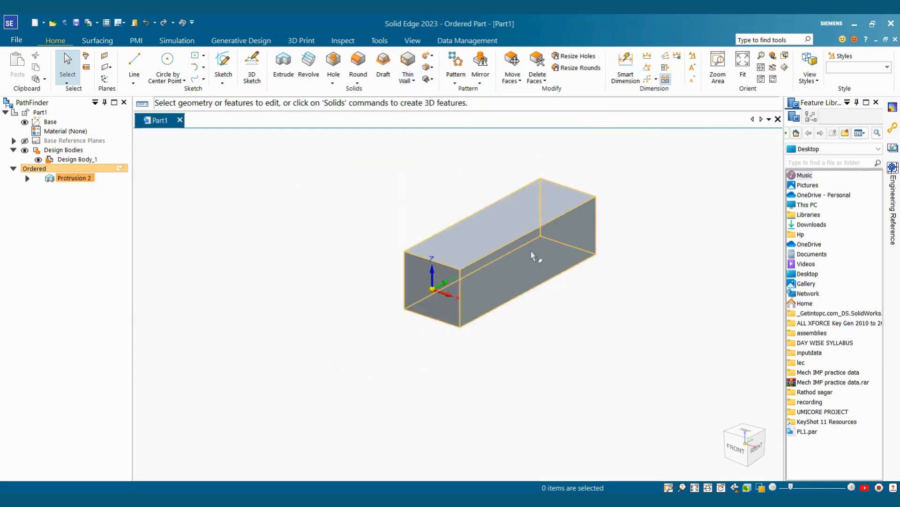
pyautogui.scroll(1, 396, 288)
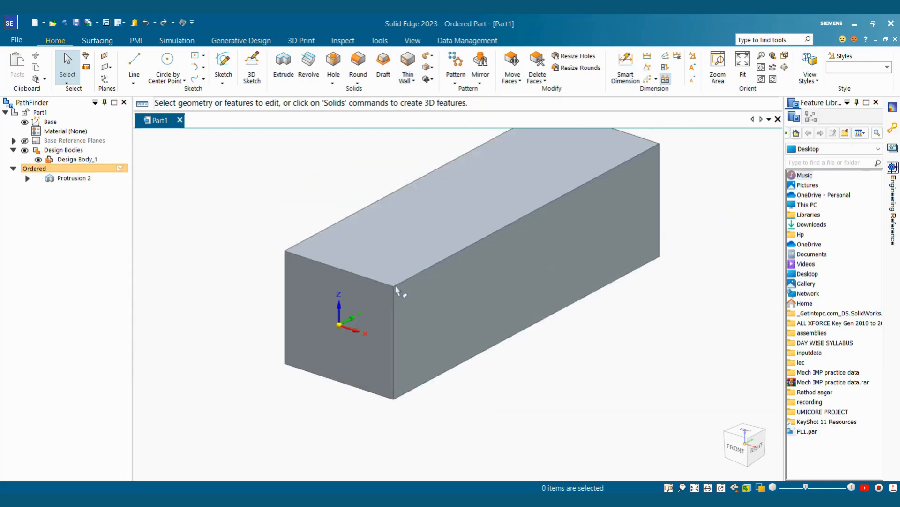
# Step: Start the Lip command from the Thin Wall feature list
pyautogui.click(427, 68)
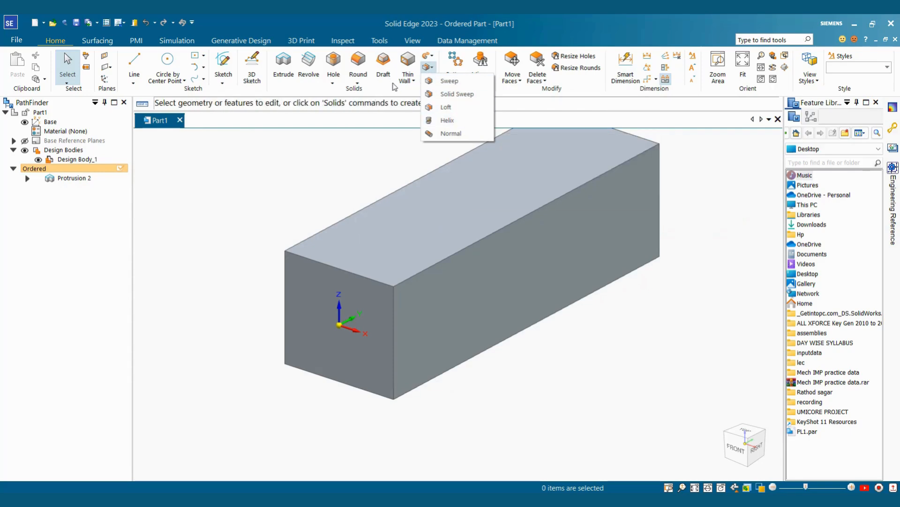
pyautogui.click(414, 81)
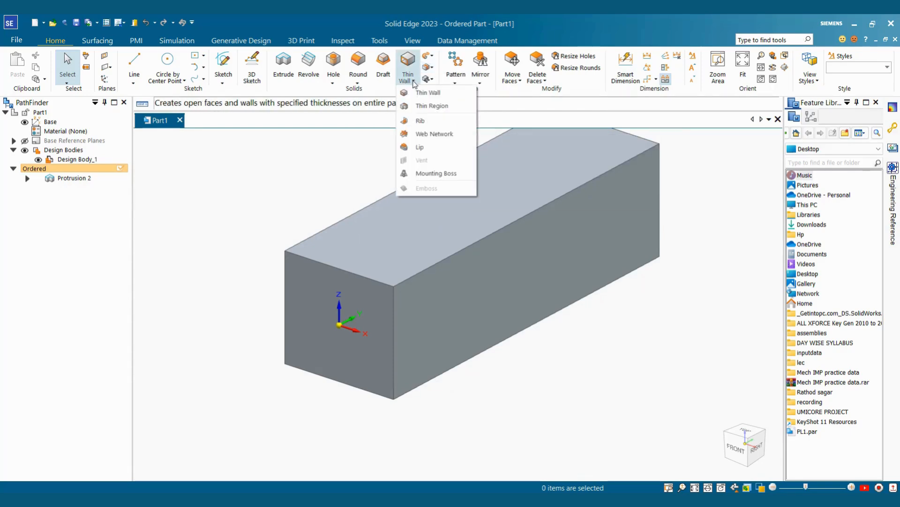
pyautogui.click(425, 148)
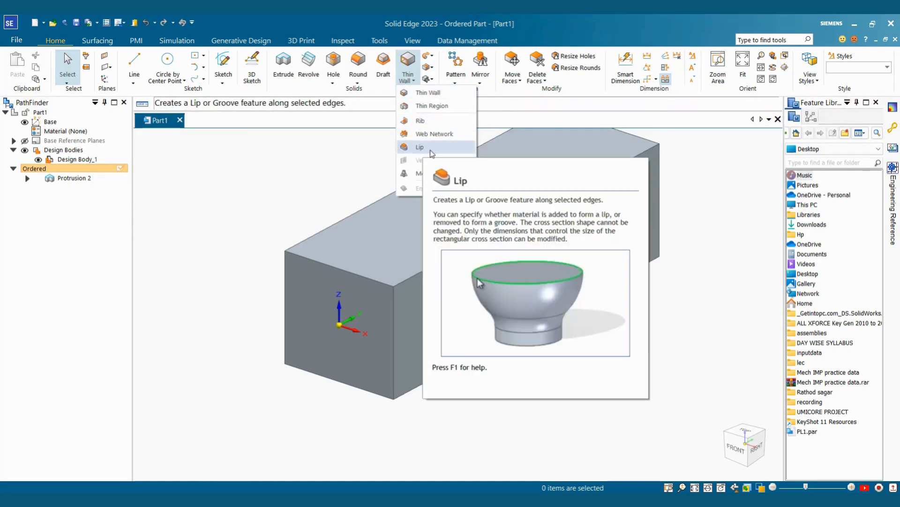
pyautogui.click(425, 147)
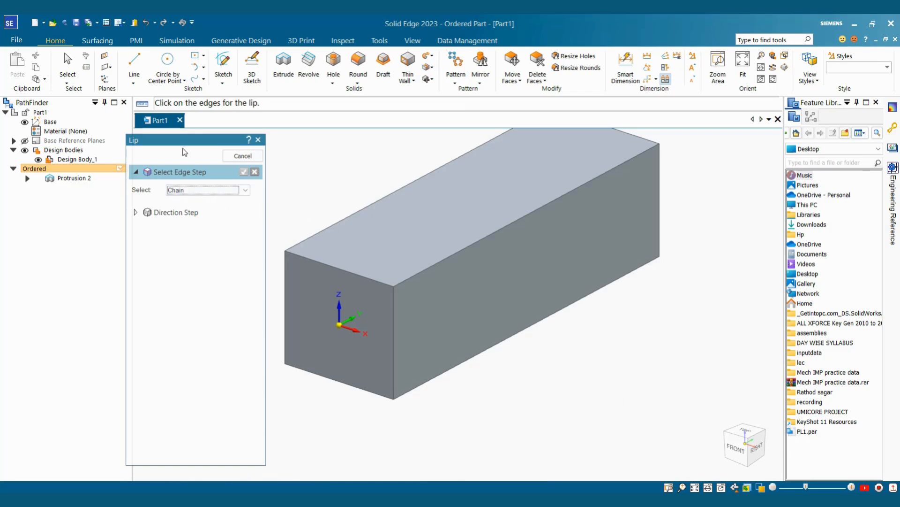
# Step: Add a 10 mm wide, 20 mm high lip along the front face's top, right and bottom edges
pyautogui.click(345, 270)
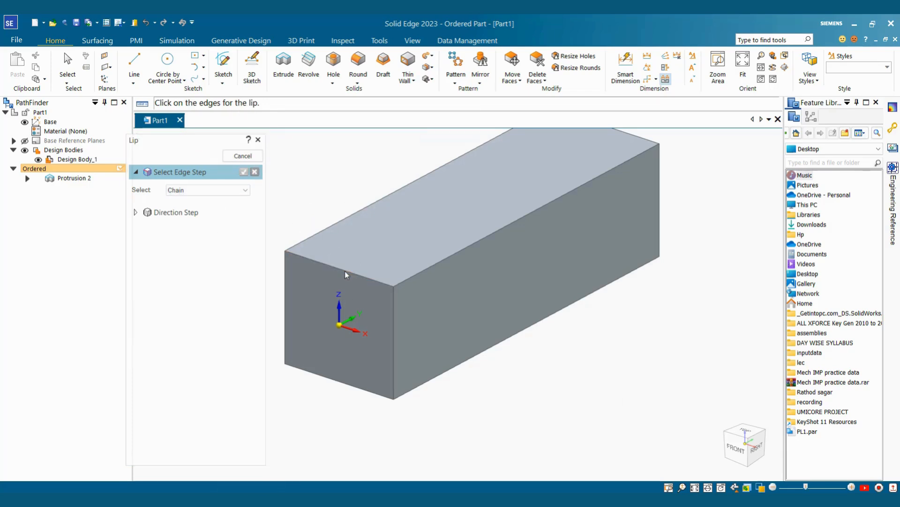
pyautogui.click(393, 310)
pyautogui.click(383, 396)
pyautogui.click(243, 172)
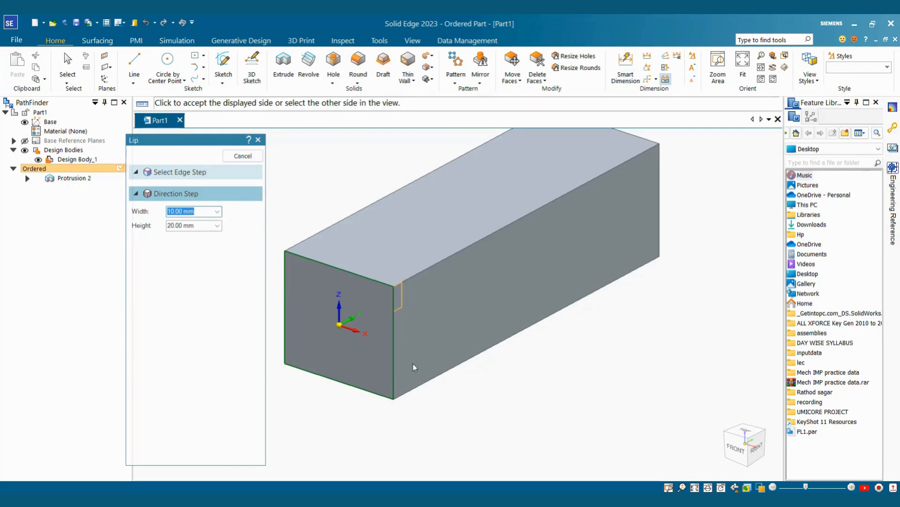
pyautogui.click(441, 300)
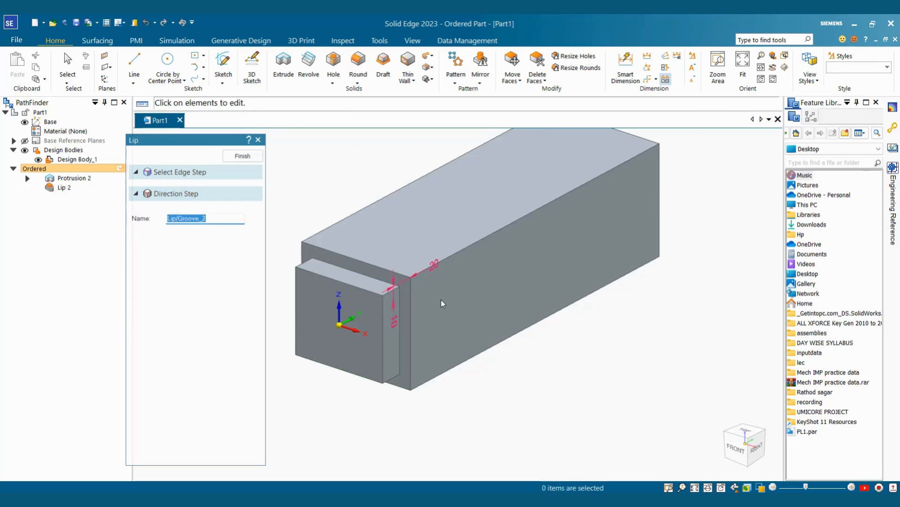
pyautogui.click(243, 155)
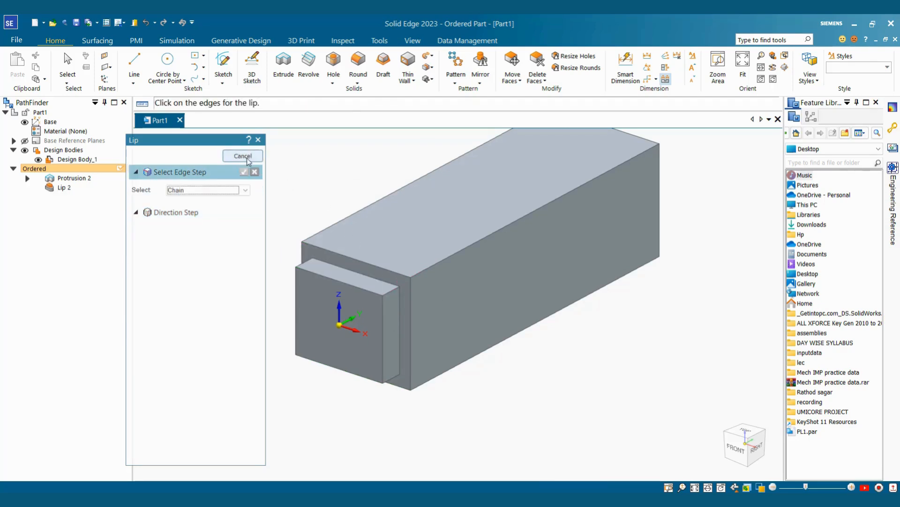
pyautogui.click(244, 156)
# Step: Turn the view to the back end and start a new lip on its edge
pyautogui.moveTo(503, 304); pyautogui.dragTo(522, 203, button='middle')
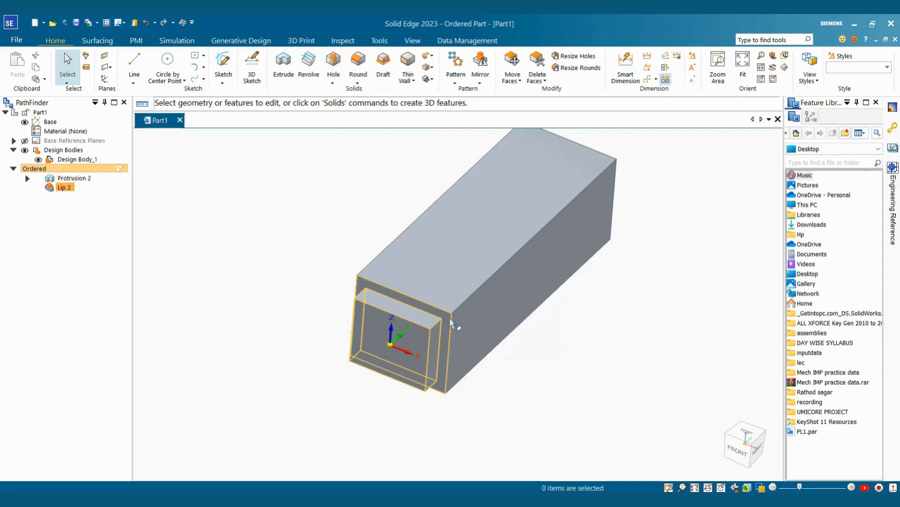
pyautogui.moveTo(653, 263); pyautogui.dragTo(597, 247, button='middle')
pyautogui.scroll(-5, 597, 247)
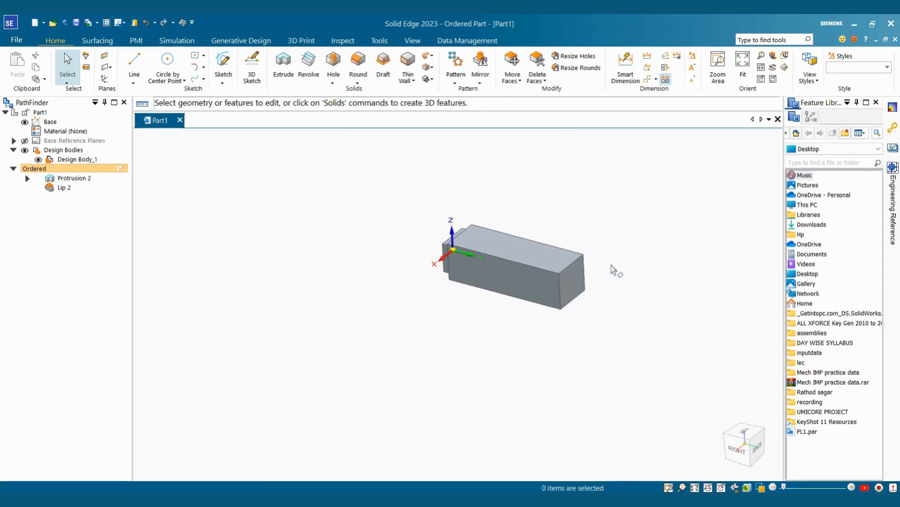
pyautogui.scroll(2, 613, 266)
pyautogui.click(413, 81)
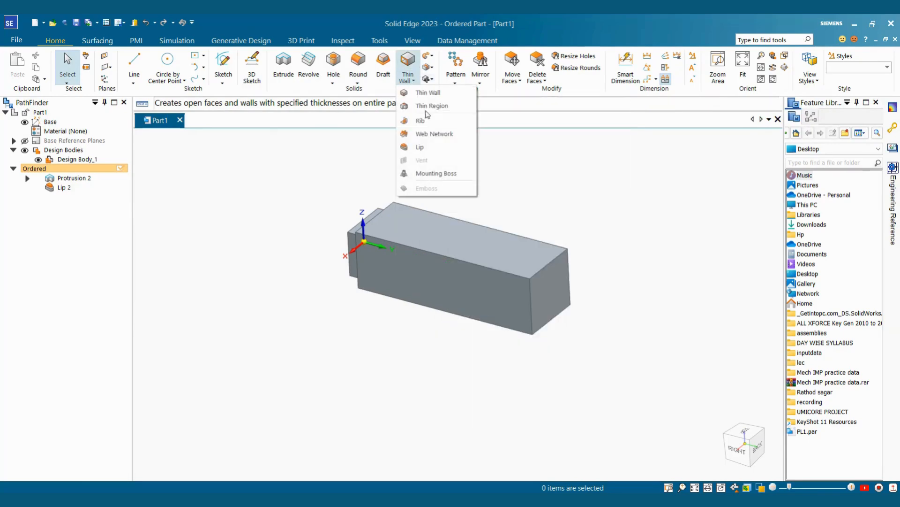
pyautogui.click(423, 149)
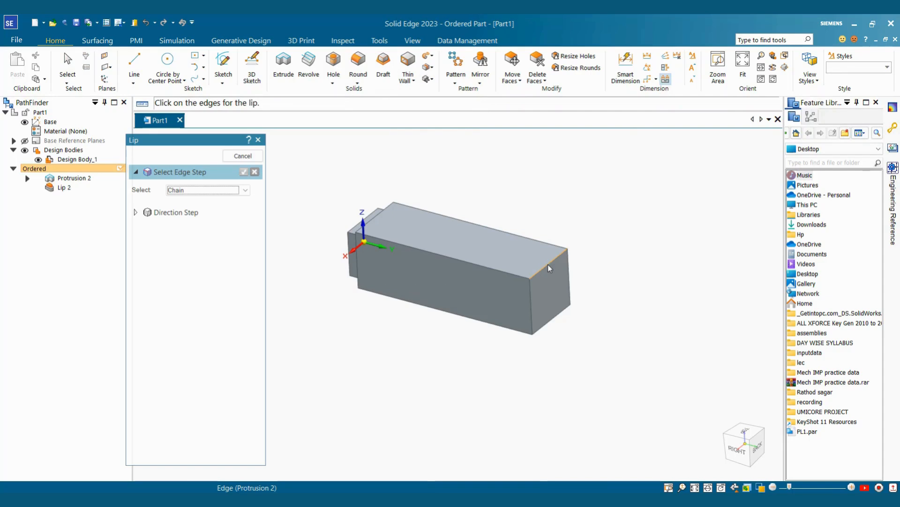
pyautogui.click(244, 171)
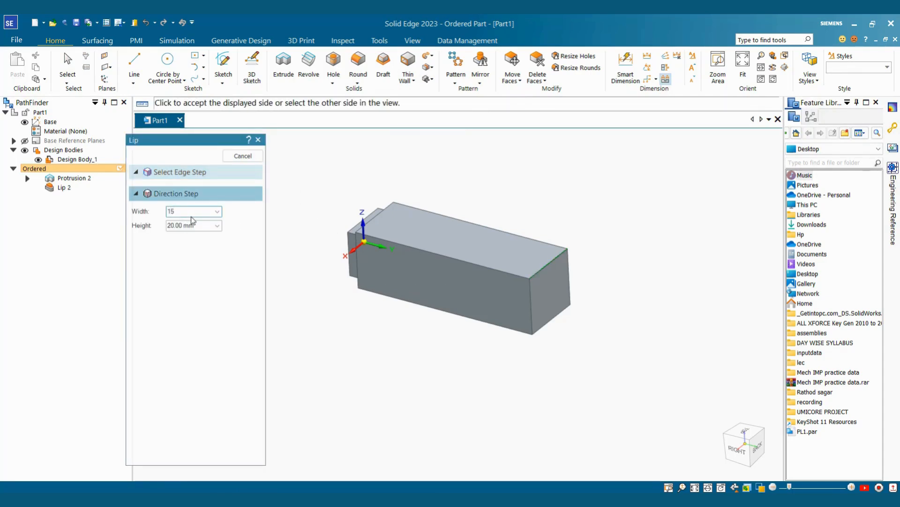
# Step: Make the back-end lip 15 mm wide by 30 mm high and finish it as Lip 3
pyautogui.press('Tab')
pyautogui.write('30')
pyautogui.press('Tab')
pyautogui.scroll(4, 518, 285)
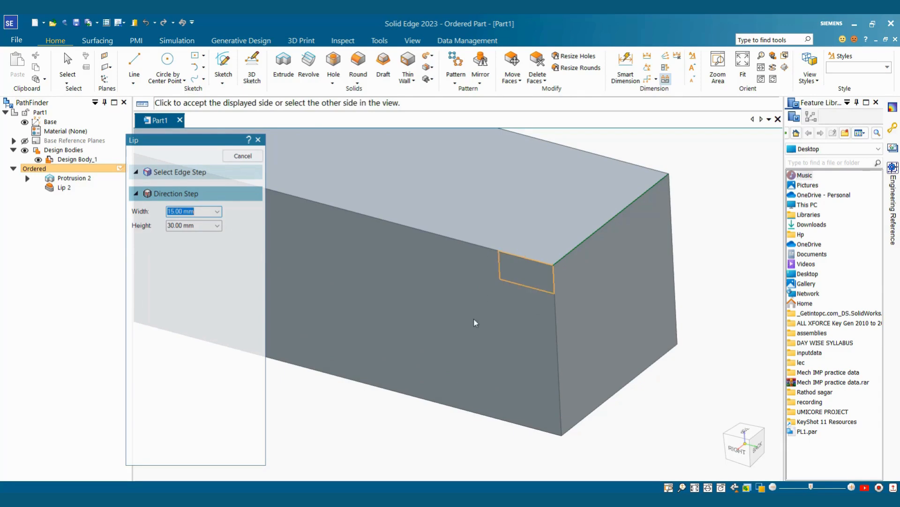
pyautogui.click(521, 328)
pyautogui.click(241, 155)
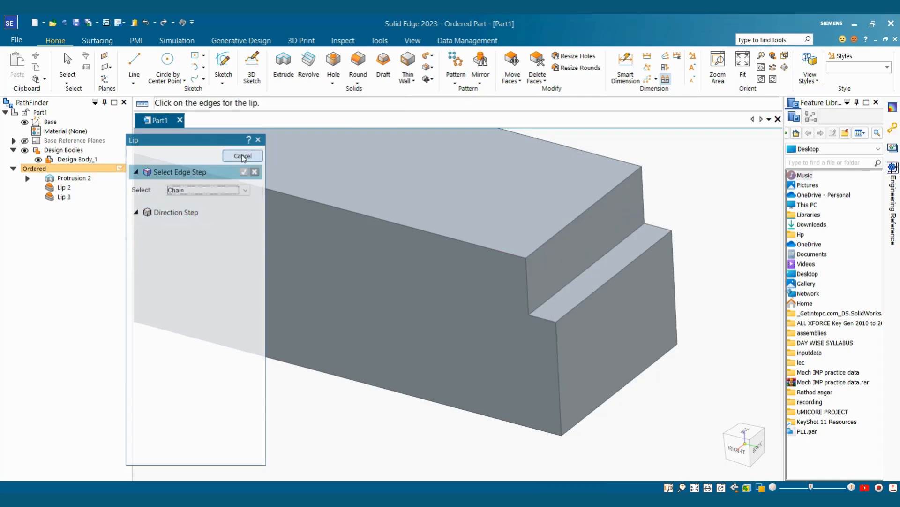
pyautogui.press('Escape')
pyautogui.hotkey('ctrl', 'f')
pyautogui.moveTo(639, 233); pyautogui.dragTo(535, 246, button='middle')
pyautogui.scroll(5, 492, 227)
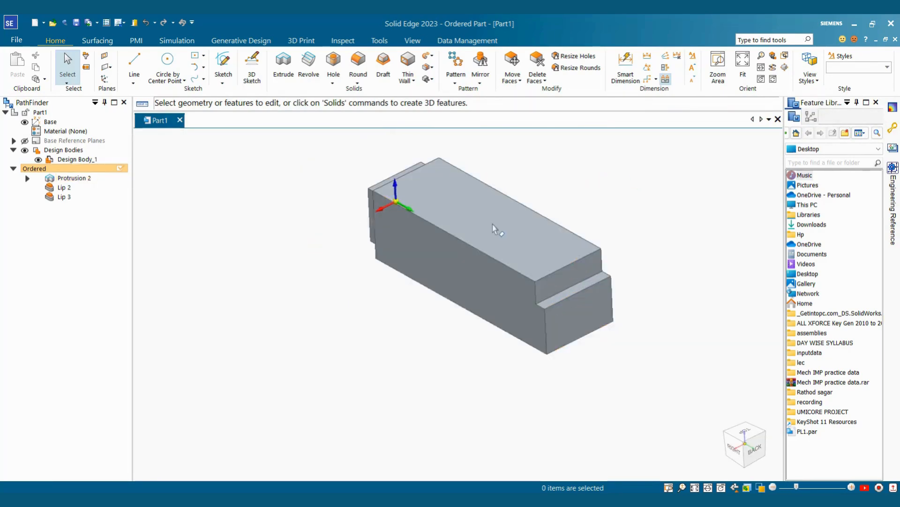
# Step: Start an extrusion on the block's top face and sketch a centre-point circle
pyautogui.click(489, 219)
pyautogui.press('Escape')
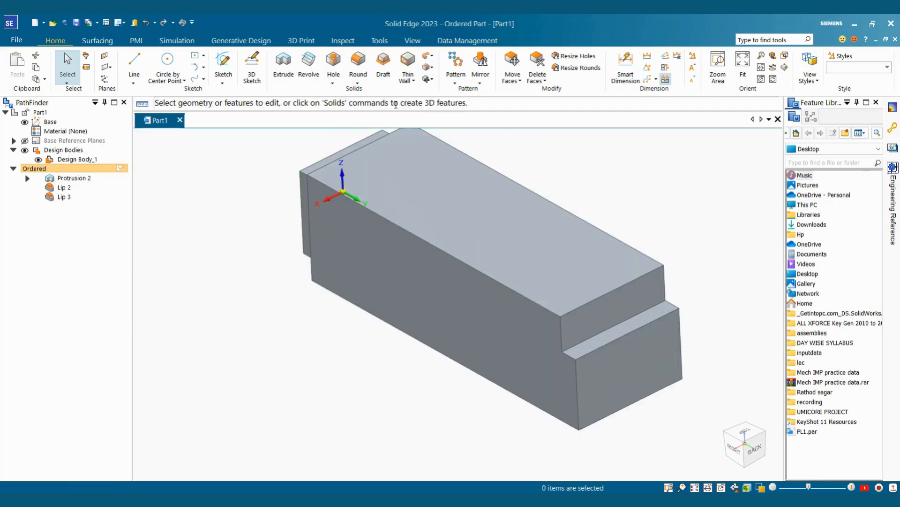
pyautogui.click(289, 73)
pyautogui.click(497, 231)
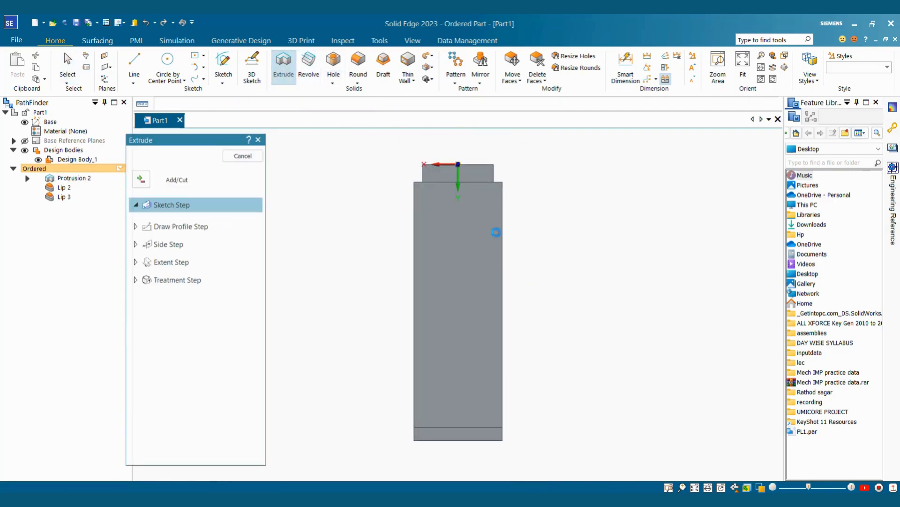
pyautogui.click(176, 65)
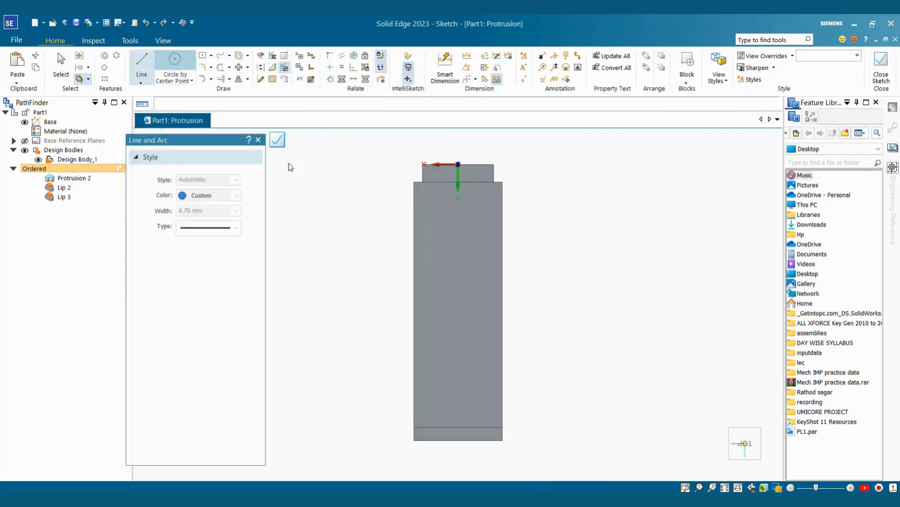
pyautogui.click(458, 305)
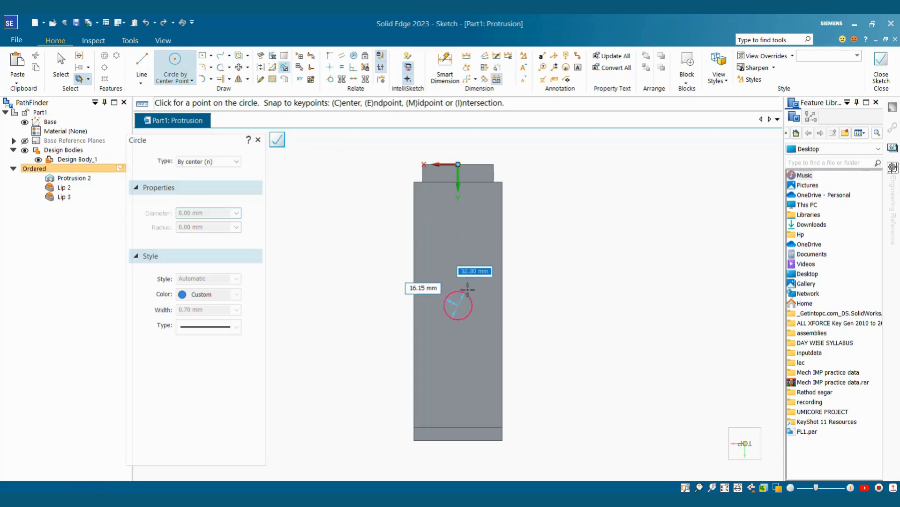
pyautogui.click(473, 285)
# Step: Dimension the circle at 60 mm diameter, 140 mm from the end edge
pyautogui.click(445, 68)
pyautogui.click(478, 292)
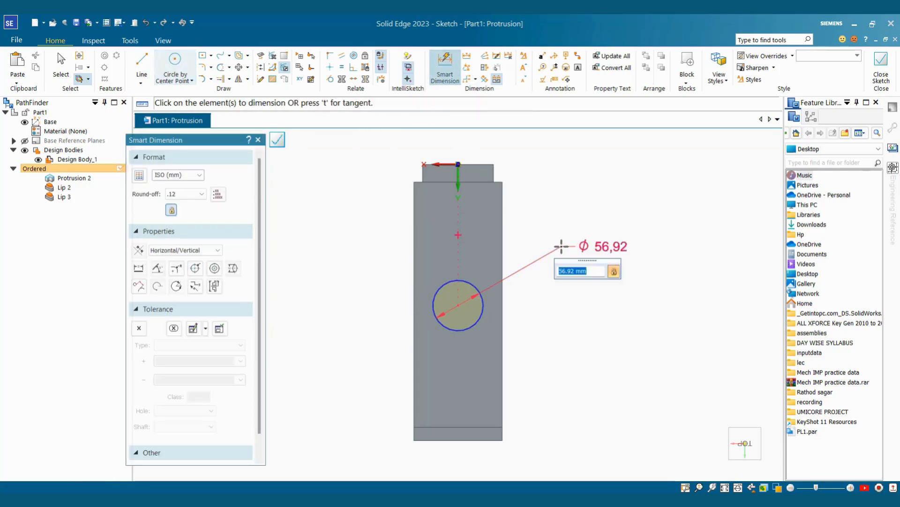
pyautogui.write('60')
pyautogui.press('Return')
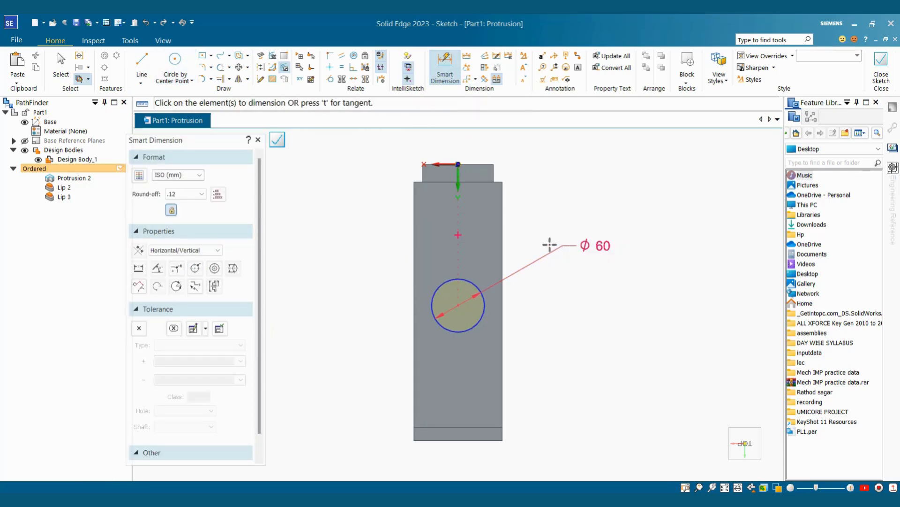
pyautogui.click(459, 305)
pyautogui.click(366, 261)
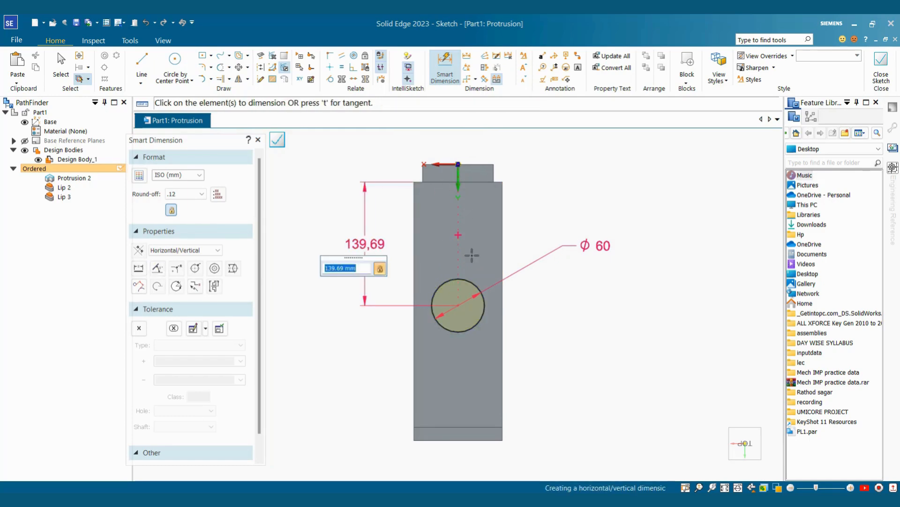
pyautogui.write('140')
pyautogui.press('Return')
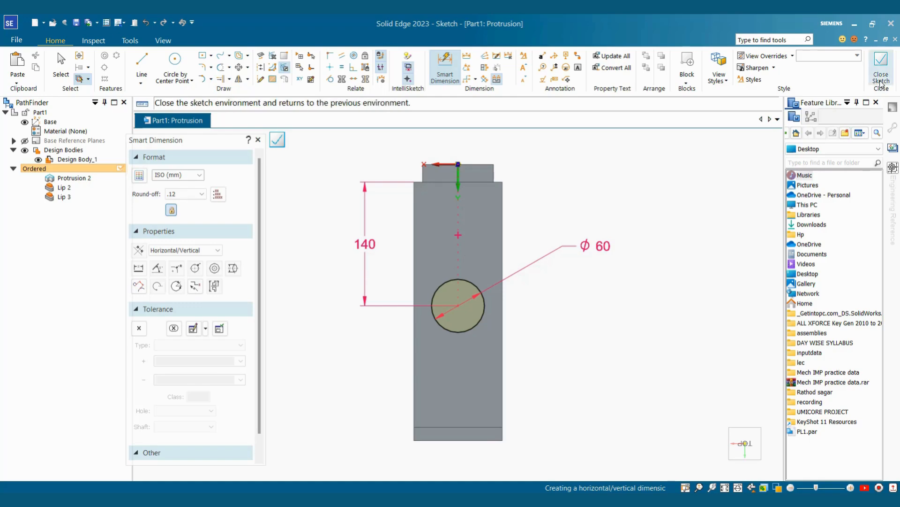
# Step: Close the sketch and cut the hole through the block as Cutout 1
pyautogui.click(881, 65)
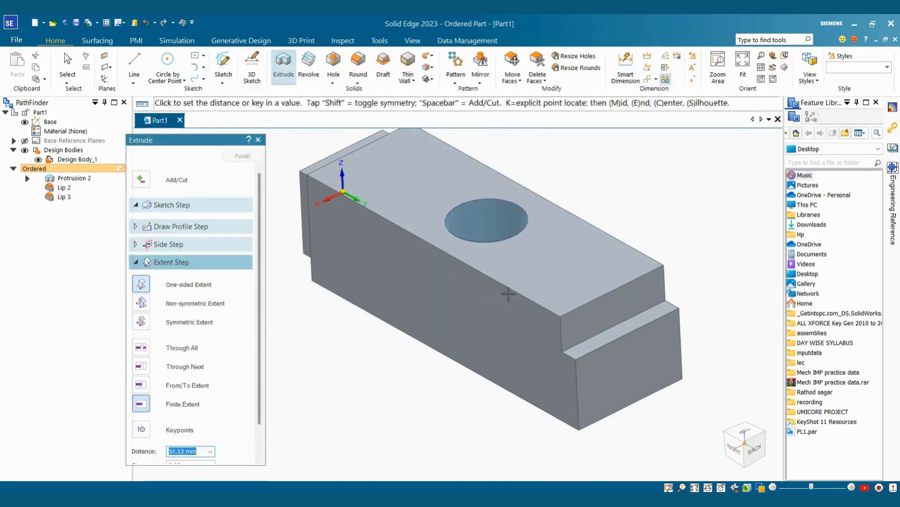
pyautogui.click(247, 158)
pyautogui.click(246, 159)
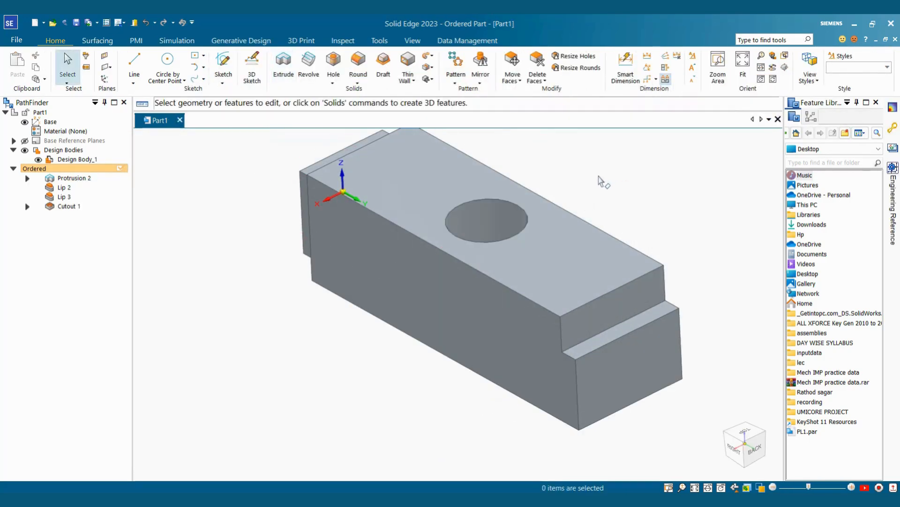
pyautogui.scroll(2, 553, 178)
pyautogui.scroll(1, 553, 178)
# Step: Start a lip on the hole's top edge with width 5 mm and height 5 mm
pyautogui.click(429, 67)
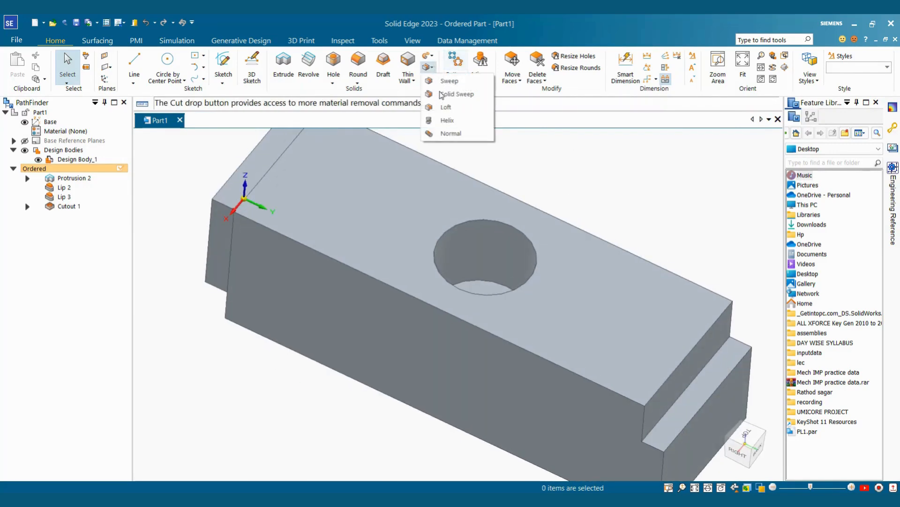
pyautogui.click(411, 79)
pyautogui.click(443, 120)
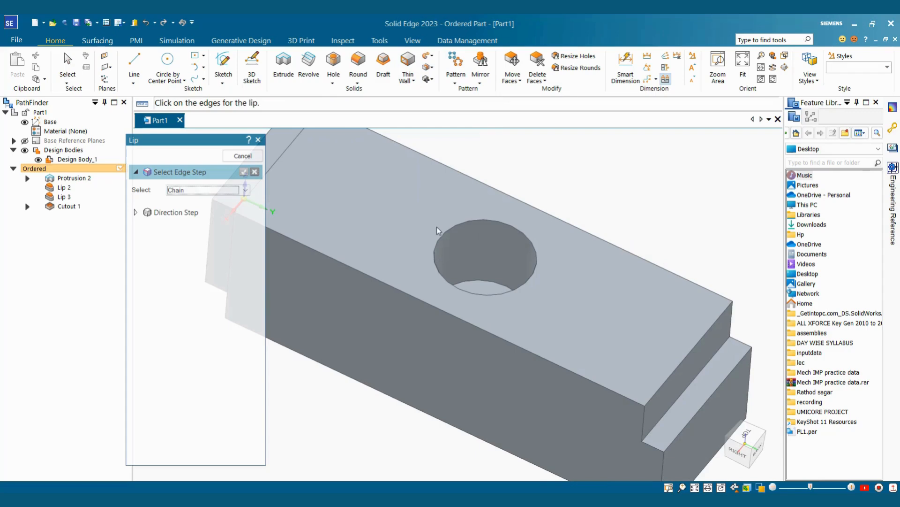
pyautogui.click(452, 231)
pyautogui.press('Return')
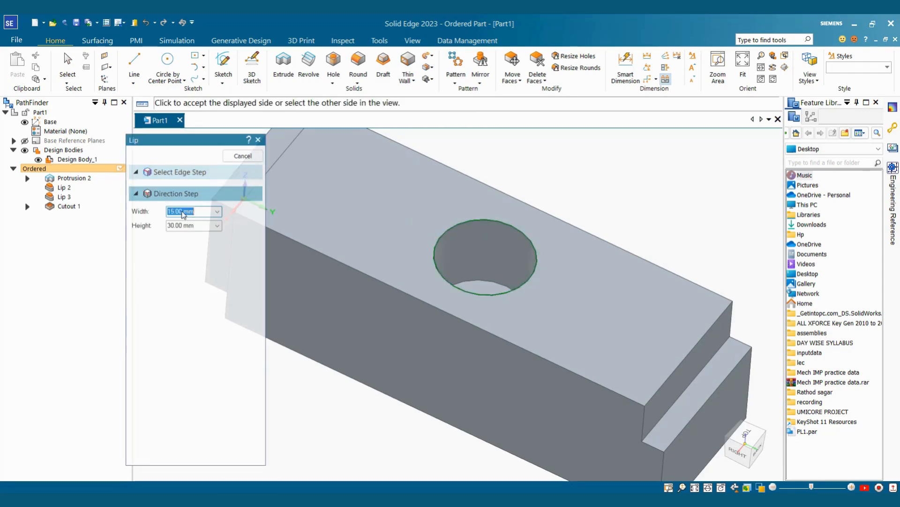
pyautogui.write('5')
pyautogui.click(196, 227)
pyautogui.write('5')
pyautogui.press('Return')
# Step: Choose the cutting side for the 5 mm lip around the hole and finish Lip 4
pyautogui.scroll(2, 581, 277)
pyautogui.moveTo(506, 235); pyautogui.dragTo(467, 226, button='middle')
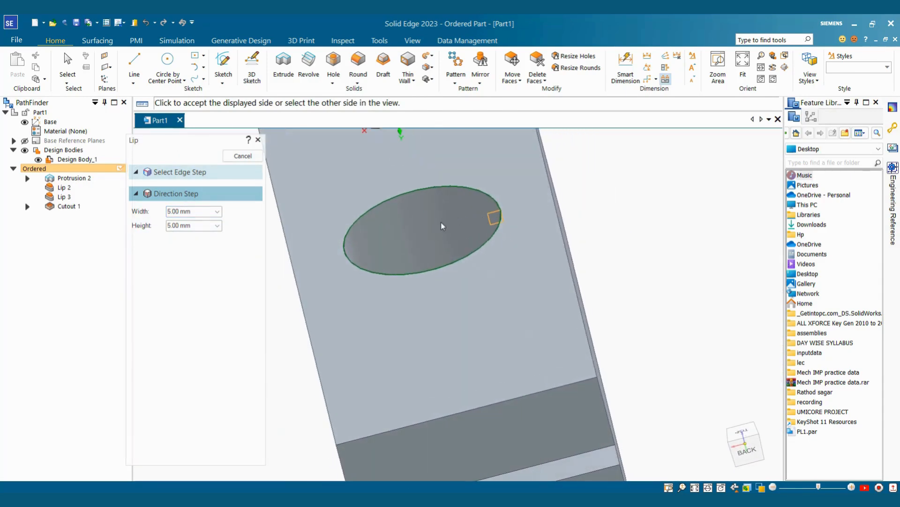
pyautogui.click(442, 226)
pyautogui.moveTo(443, 226); pyautogui.dragTo(504, 217, button='middle')
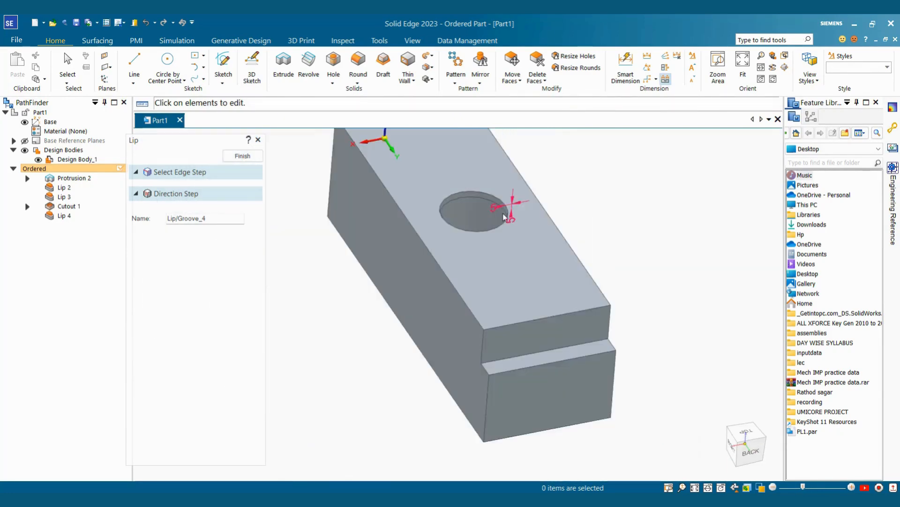
pyautogui.scroll(5, 504, 217)
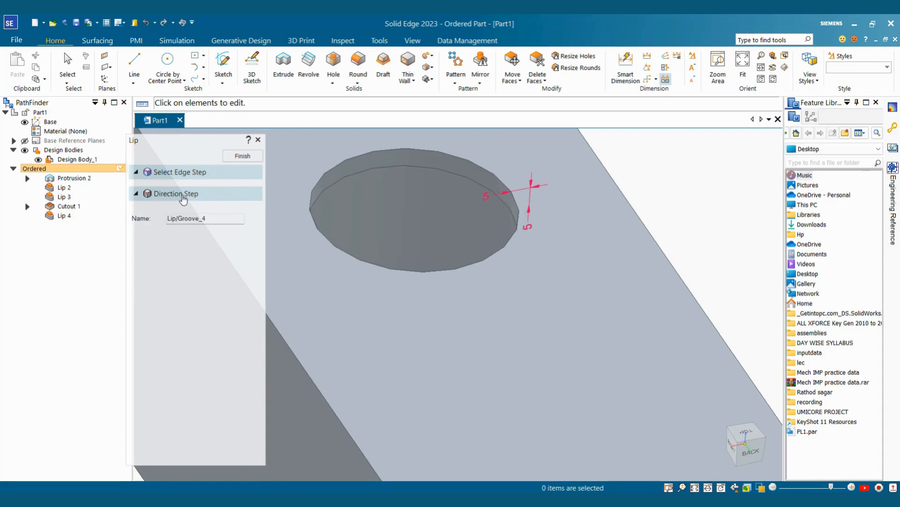
pyautogui.click(177, 194)
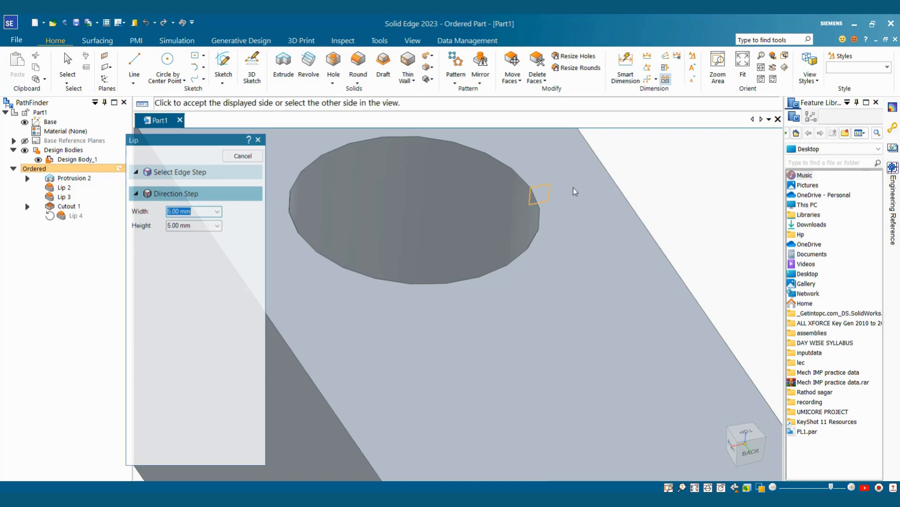
pyautogui.scroll(-3, 575, 191)
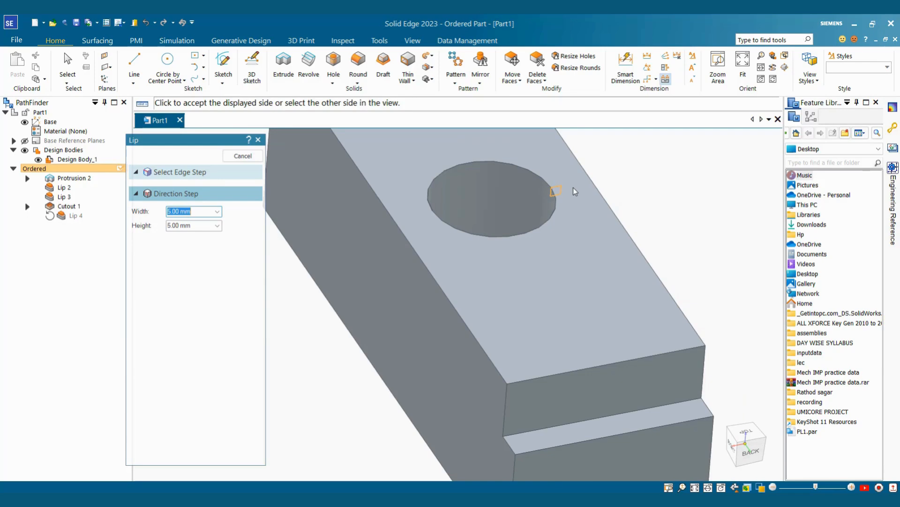
pyautogui.click(575, 191)
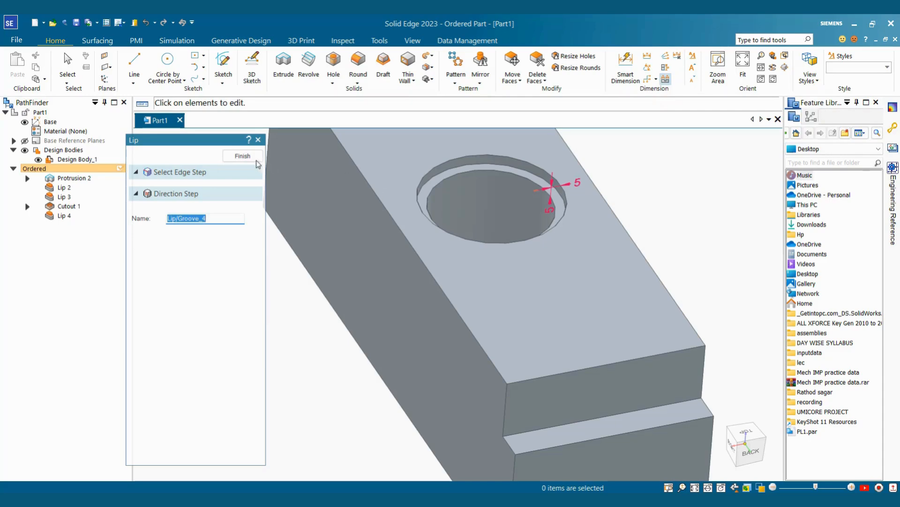
pyautogui.click(244, 157)
pyautogui.click(244, 157)
pyautogui.scroll(-3, 588, 300)
pyautogui.moveTo(333, 287); pyautogui.dragTo(616, 271, button='middle')
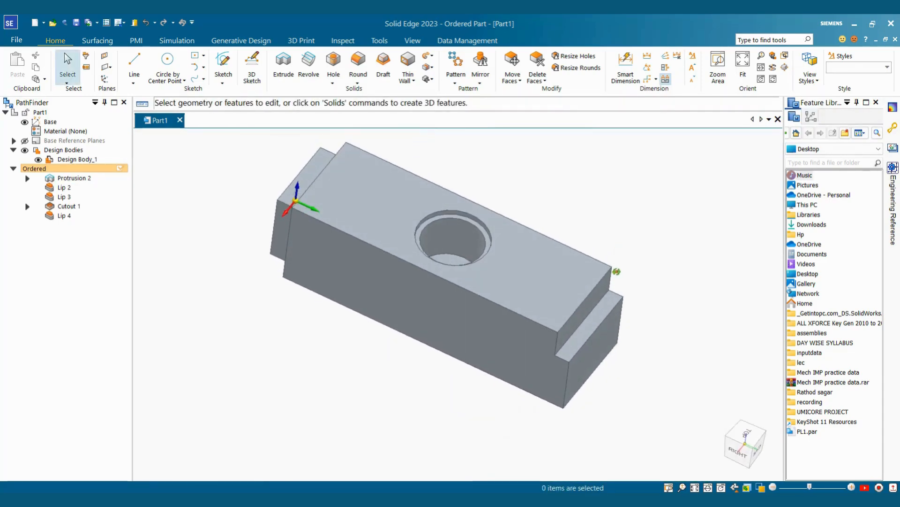
# Step: Start a lip on the hole's lower edge with 7 mm width and height
pyautogui.scroll(4, 492, 257)
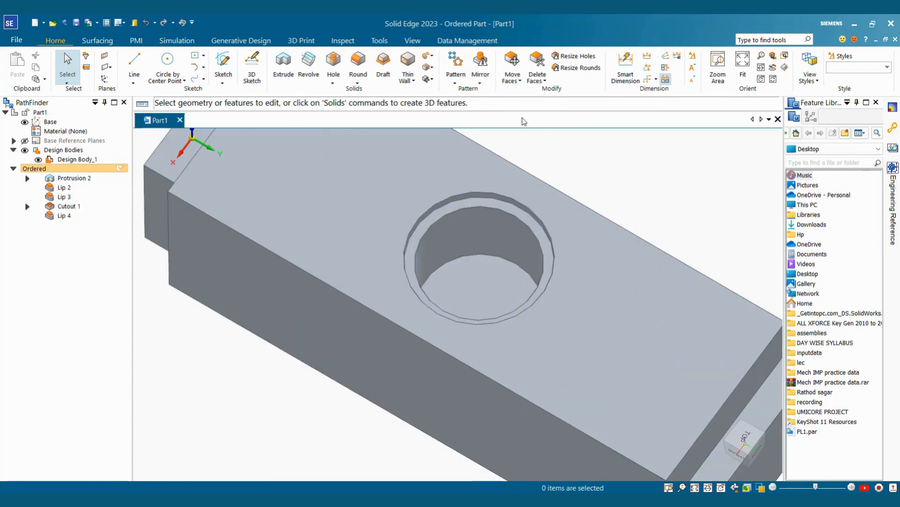
pyautogui.click(408, 80)
pyautogui.click(419, 147)
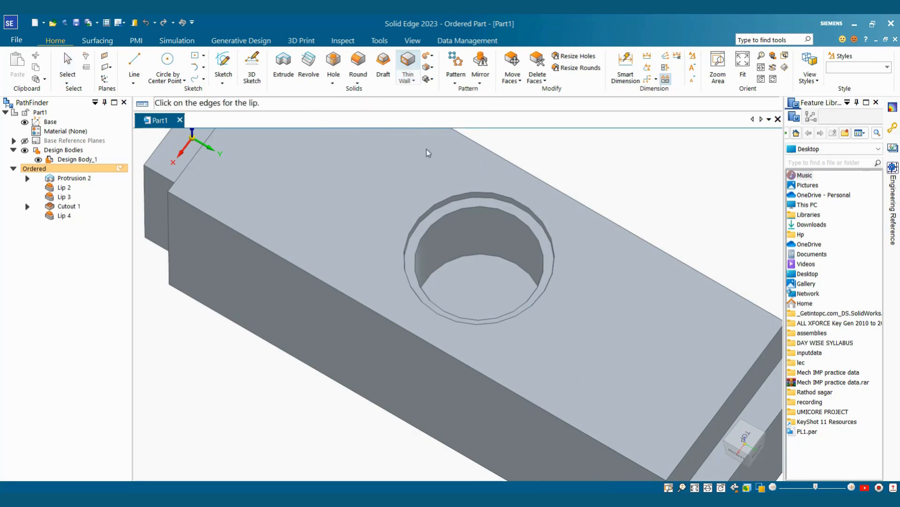
pyautogui.click(495, 260)
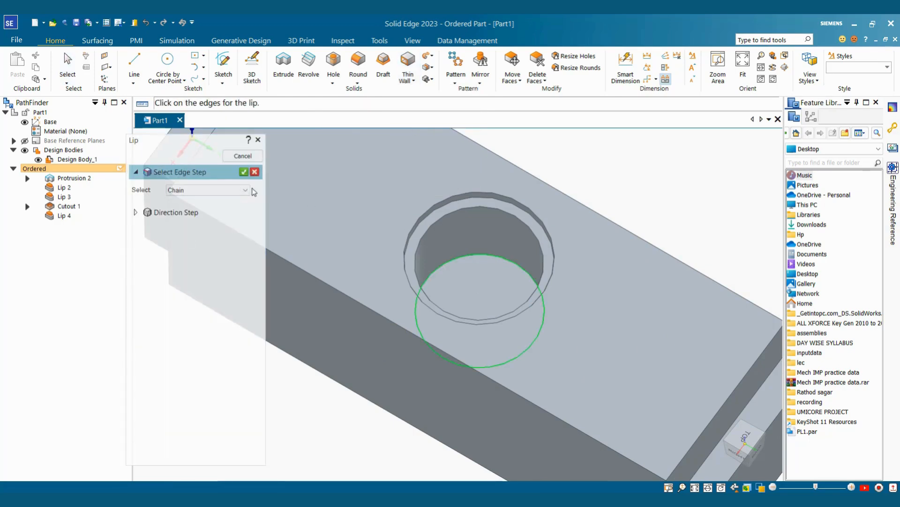
pyautogui.click(243, 172)
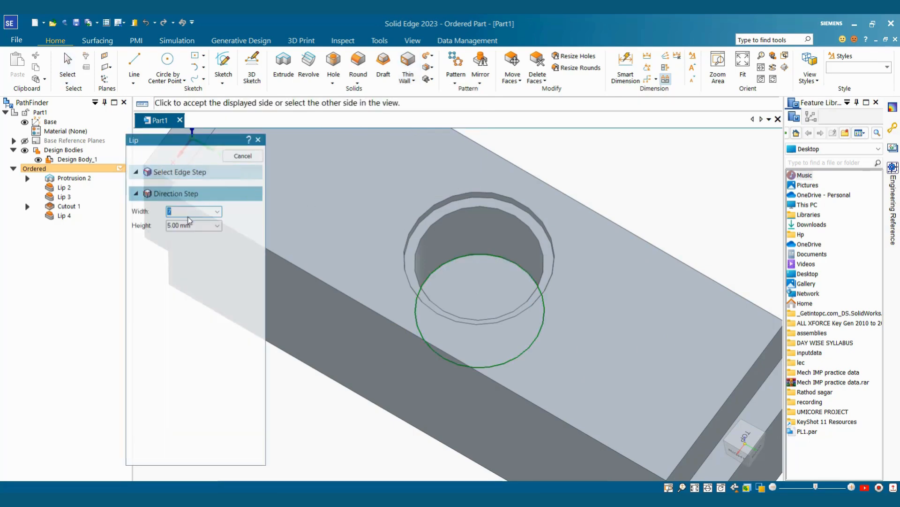
pyautogui.press('Tab')
pyautogui.press('Tab')
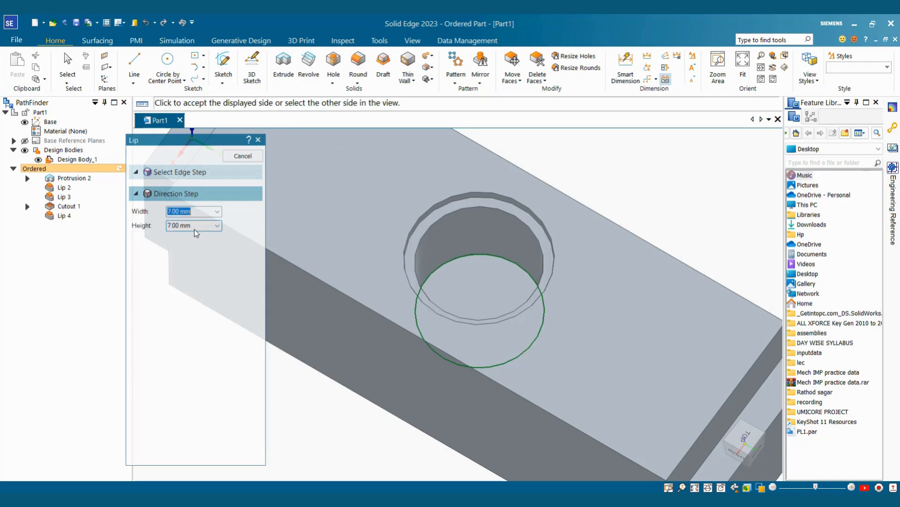
# Step: Pick the cut side for the 7 mm lip and finish it as Lip 5
pyautogui.moveTo(515, 265)
pyautogui.mouseDown(button='middle')
pyautogui.moveTo(459, 243)
pyautogui.moveTo(485, 269)
pyautogui.moveTo(500, 268)
pyautogui.mouseUp(button='middle')
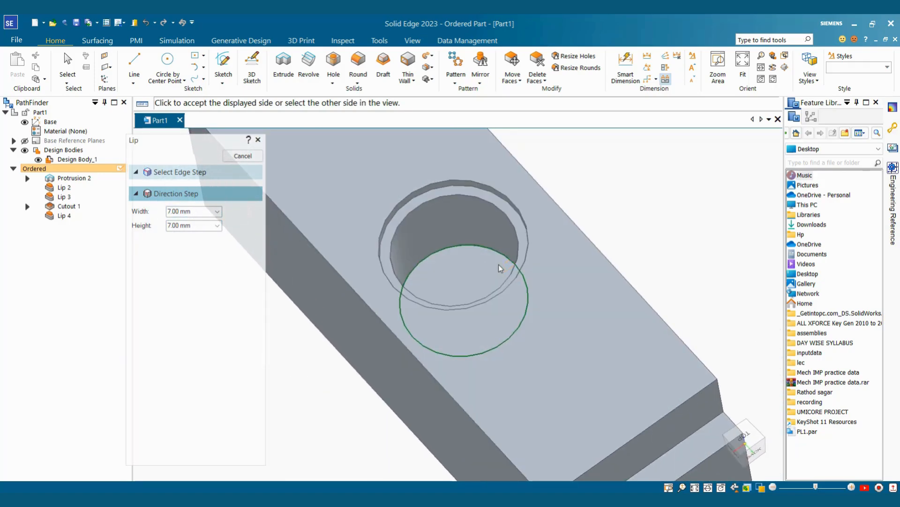
pyautogui.click(462, 267)
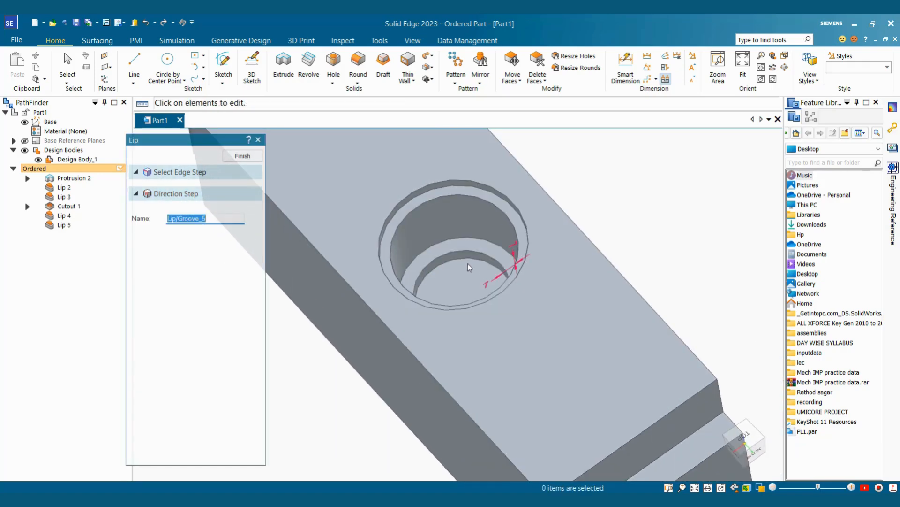
pyautogui.moveTo(474, 265); pyautogui.dragTo(508, 239, button='middle')
pyautogui.click(242, 156)
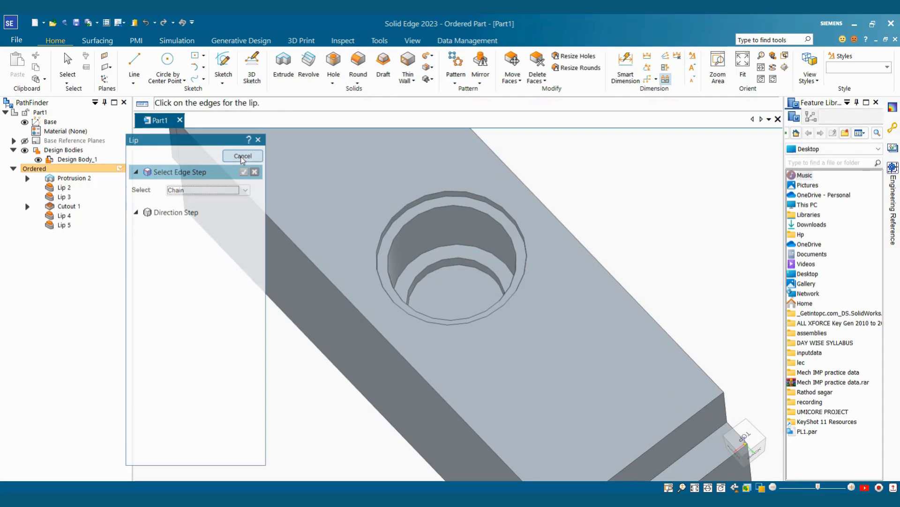
pyautogui.click(243, 155)
pyautogui.scroll(-5, 625, 253)
pyautogui.moveTo(621, 270); pyautogui.dragTo(677, 187, button='middle')
pyautogui.scroll(2, 609, 295)
# Step: Open Part Painter from the View tab and set Select to Feature
pyautogui.scroll(-2, 613, 192)
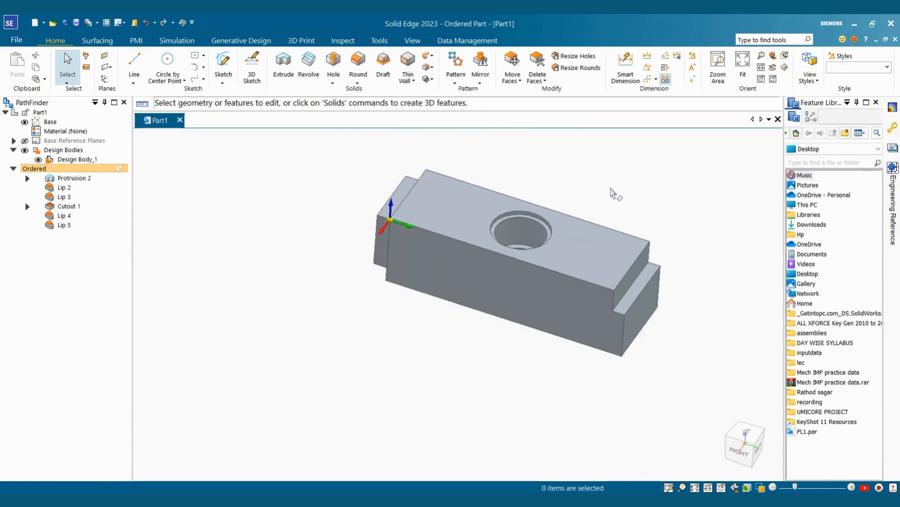
pyautogui.moveTo(613, 192); pyautogui.dragTo(606, 194, button='middle')
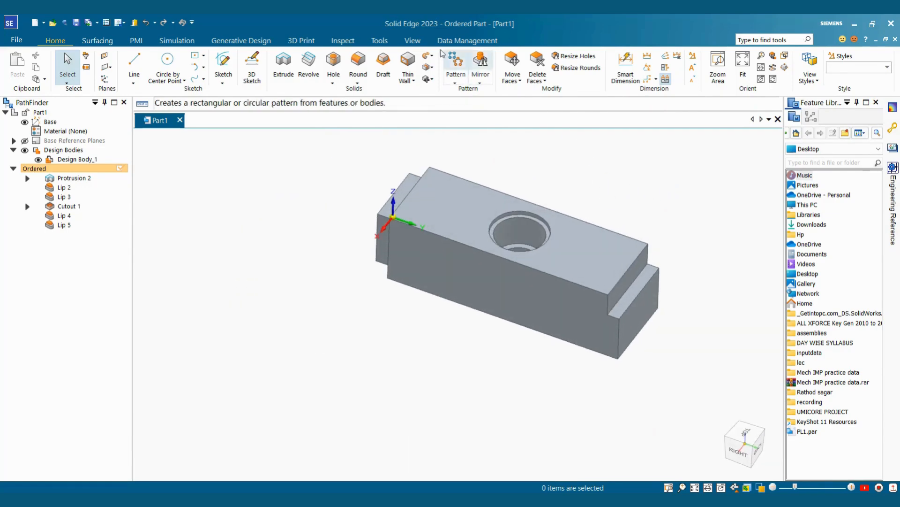
pyautogui.click(416, 44)
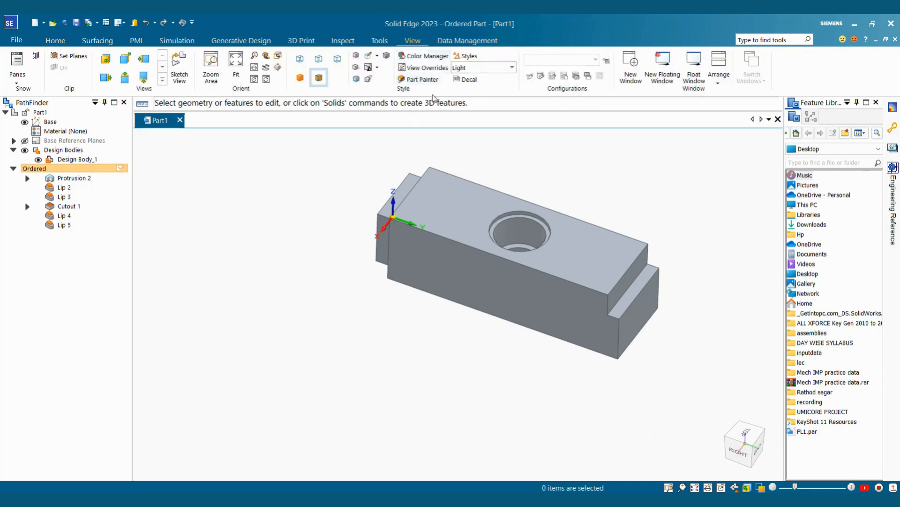
pyautogui.click(420, 79)
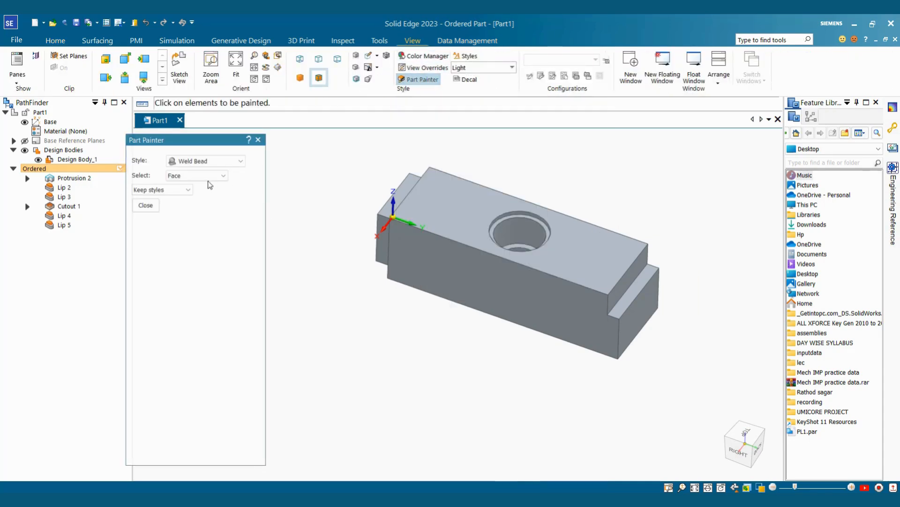
pyautogui.click(197, 174)
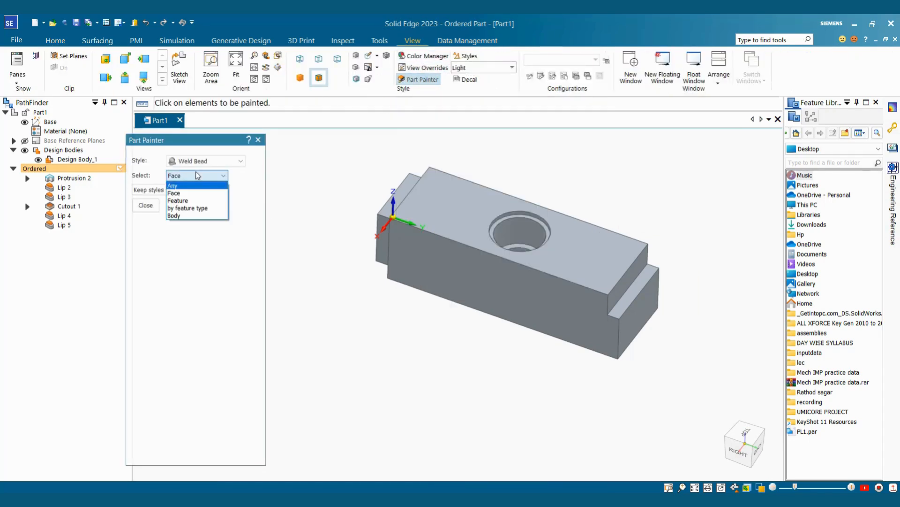
pyautogui.click(178, 200)
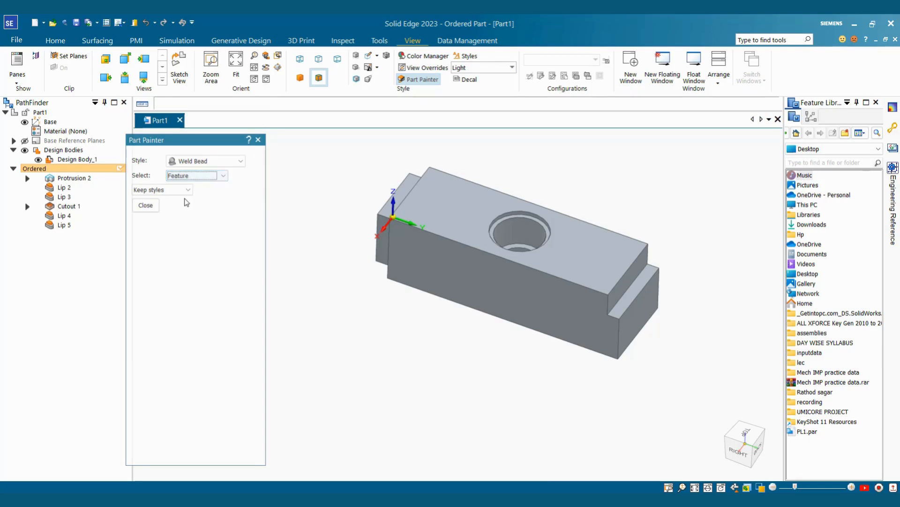
# Step: Paint Lip 4 in Weld Bead, then switch the style to Teal and paint Lip 5
pyautogui.click(65, 216)
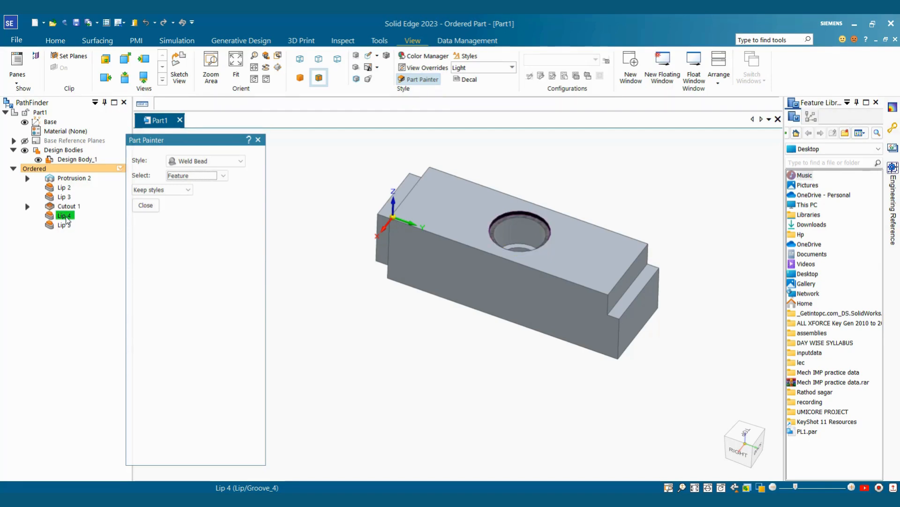
pyautogui.click(211, 162)
pyautogui.click(186, 244)
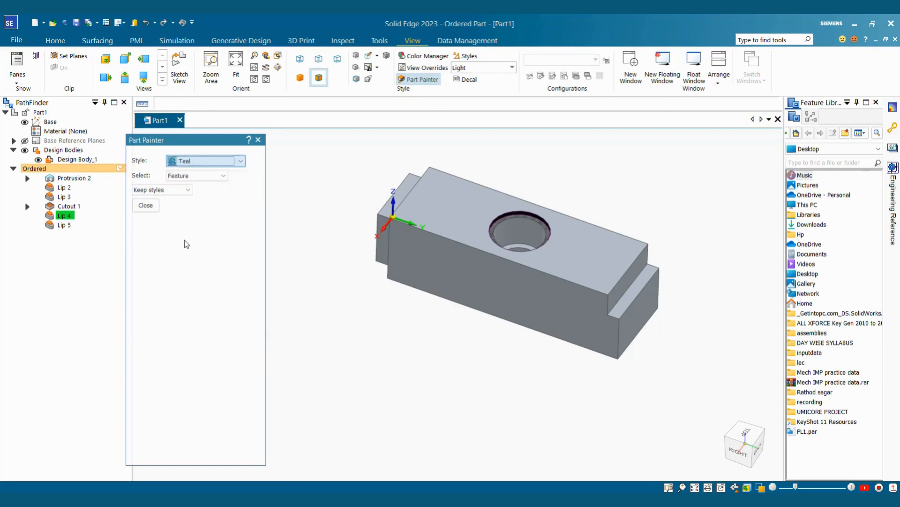
pyautogui.click(64, 225)
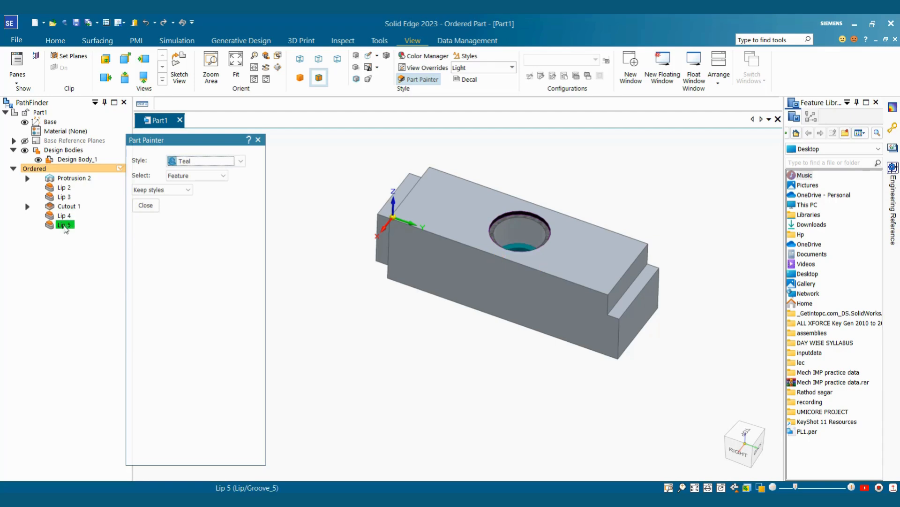
# Step: Paint the Lip 2 end step with the translucent Red (clear) style
pyautogui.click(230, 160)
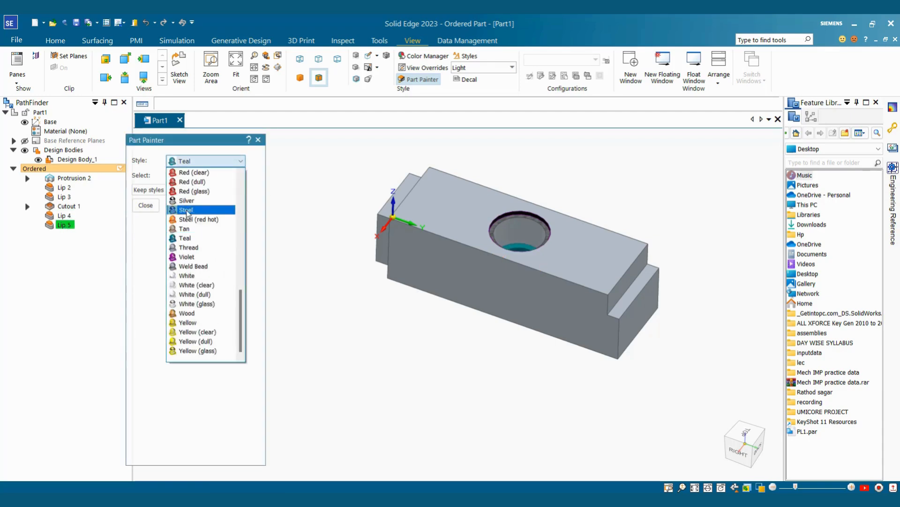
pyautogui.click(189, 174)
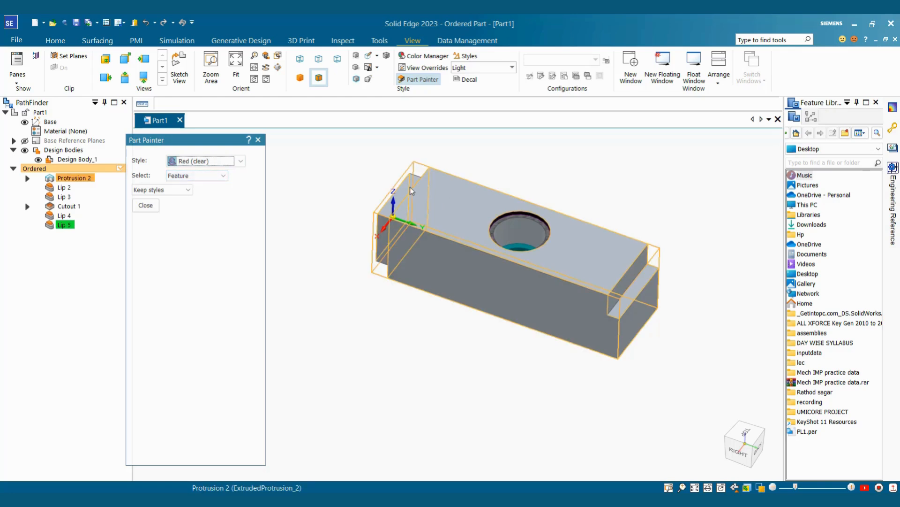
pyautogui.click(70, 188)
pyautogui.moveTo(529, 290); pyautogui.dragTo(608, 286, button='middle')
pyautogui.moveTo(610, 320); pyautogui.dragTo(582, 371, button='middle')
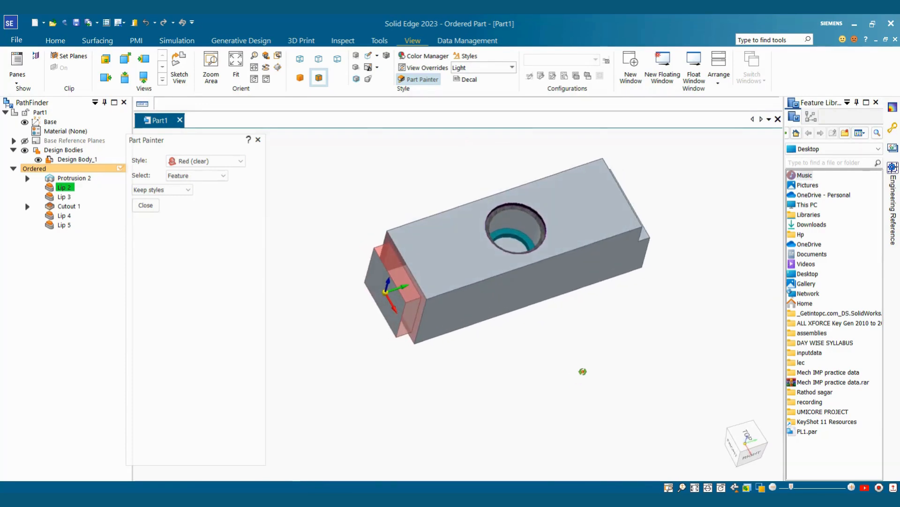
# Step: Paint the opposite Lip 3 step with the Steel (red hot) style
pyautogui.click(205, 161)
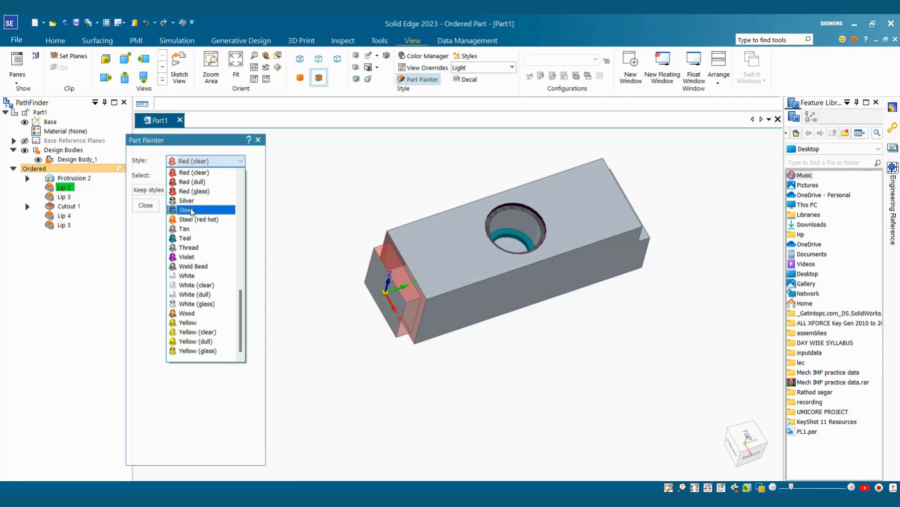
pyautogui.click(198, 220)
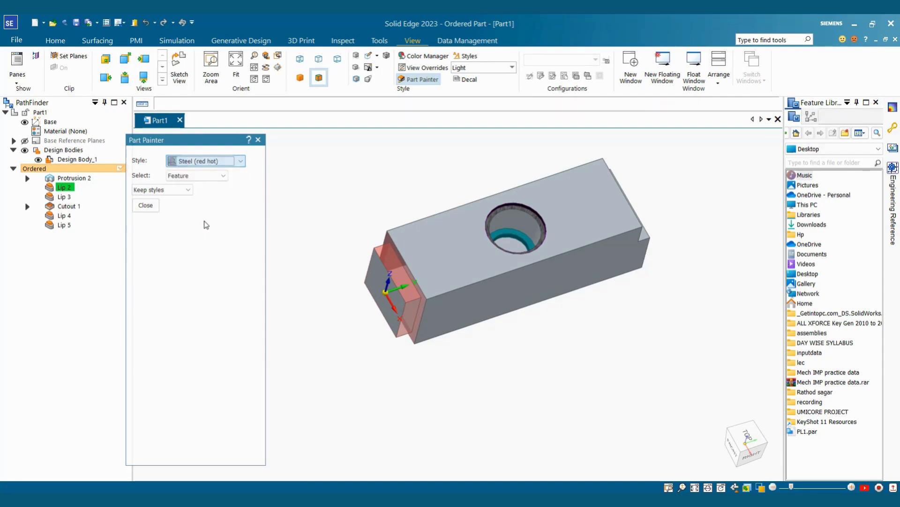
pyautogui.click(68, 200)
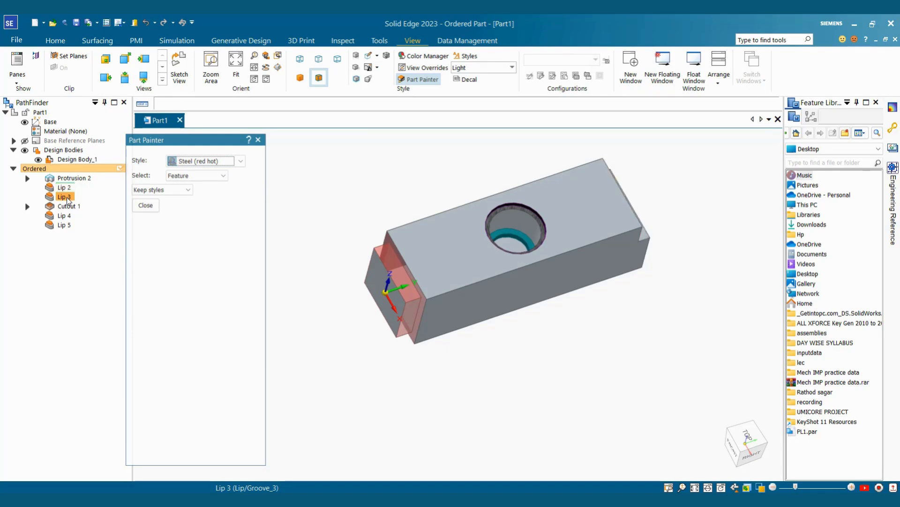
pyautogui.moveTo(479, 318)
pyautogui.mouseDown(button='middle')
pyautogui.moveTo(663, 204)
pyautogui.moveTo(638, 253)
pyautogui.mouseUp(button='middle')
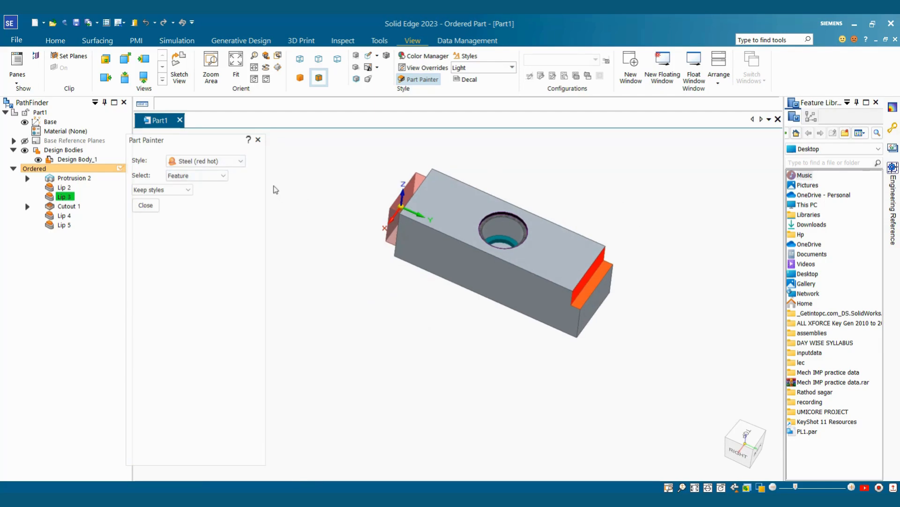
pyautogui.click(207, 177)
# Step: Switch painting to individual faces and paint the block's top face Steel
pyautogui.click(183, 185)
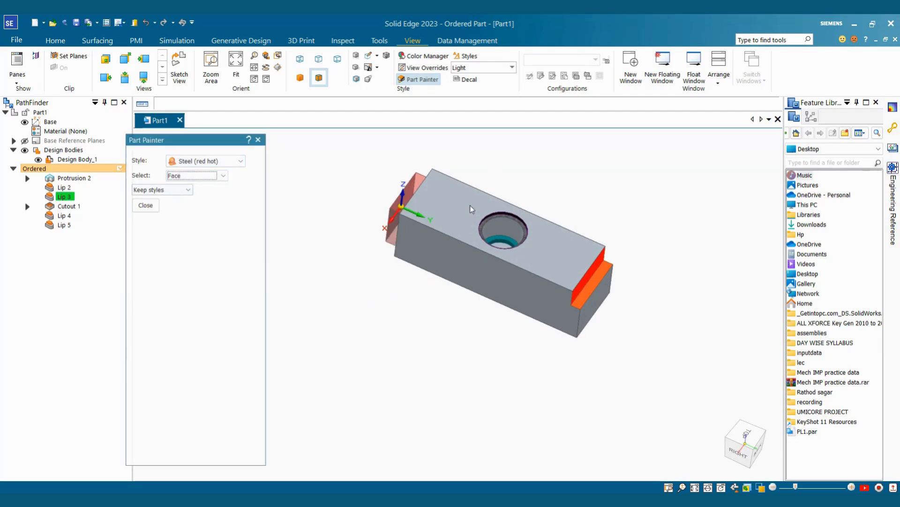
pyautogui.click(235, 161)
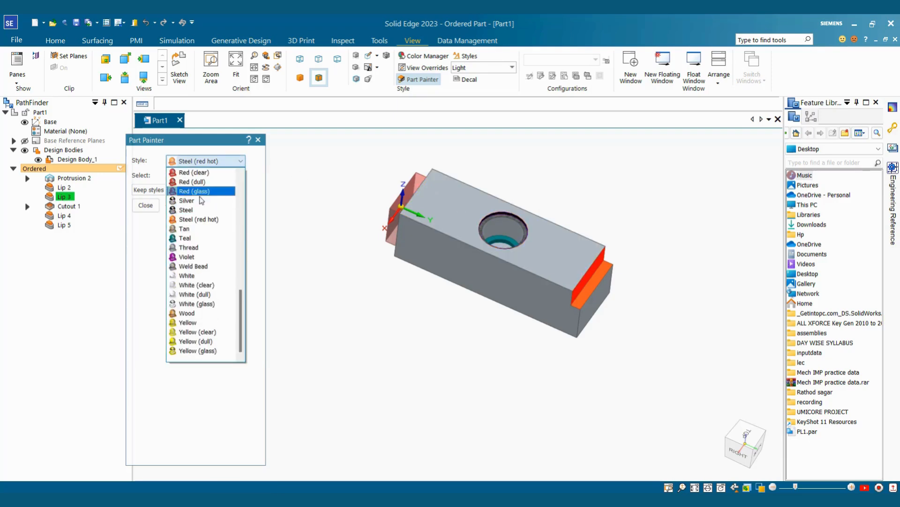
pyautogui.click(190, 210)
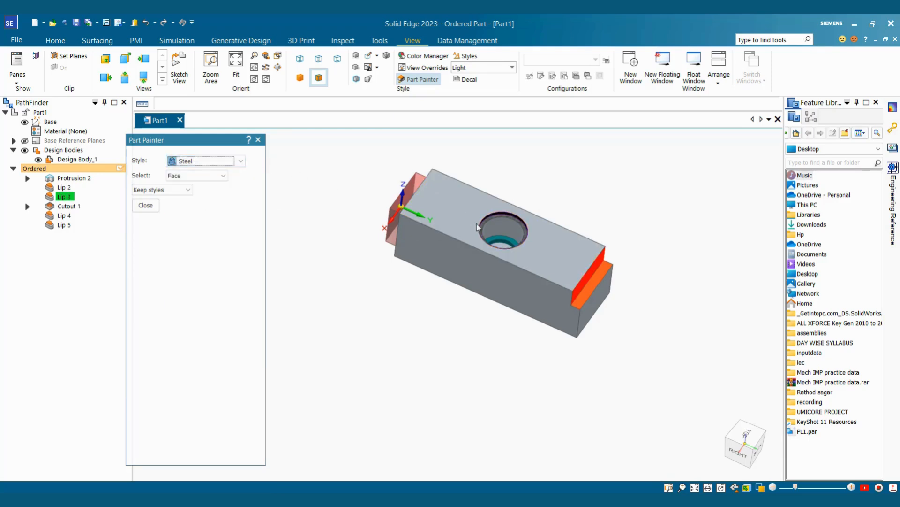
pyautogui.click(465, 207)
pyautogui.moveTo(542, 283)
pyautogui.mouseDown(button='middle')
pyautogui.moveTo(534, 267)
pyautogui.moveTo(613, 192)
pyautogui.moveTo(612, 175)
pyautogui.moveTo(662, 185)
pyautogui.moveTo(735, 167)
pyautogui.moveTo(712, 255)
pyautogui.moveTo(726, 299)
pyautogui.moveTo(642, 209)
pyautogui.moveTo(440, 269)
pyautogui.moveTo(429, 235)
pyautogui.mouseUp(button='middle')
# Step: Paint the block's long side face with the striped Thread style
pyautogui.click(206, 161)
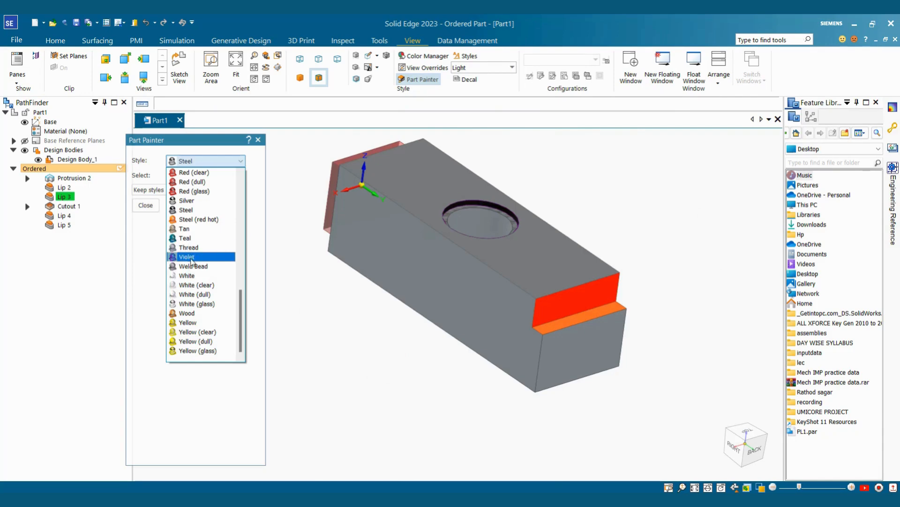
pyautogui.click(190, 247)
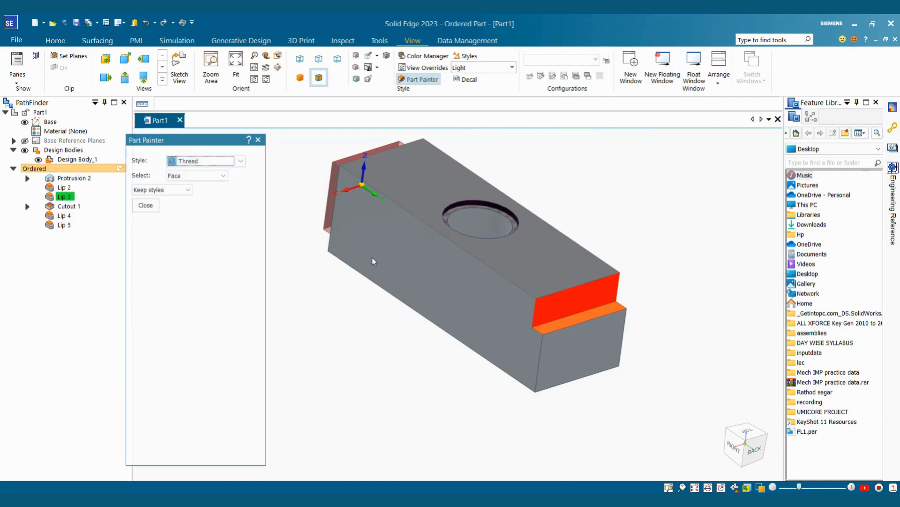
pyautogui.click(421, 264)
pyautogui.moveTo(493, 329); pyautogui.dragTo(508, 298, button='middle')
pyautogui.scroll(2, 509, 298)
pyautogui.moveTo(658, 195)
pyautogui.mouseDown(button='middle')
pyautogui.moveTo(668, 170)
pyautogui.moveTo(651, 193)
pyautogui.moveTo(664, 178)
pyautogui.mouseUp(button='middle')
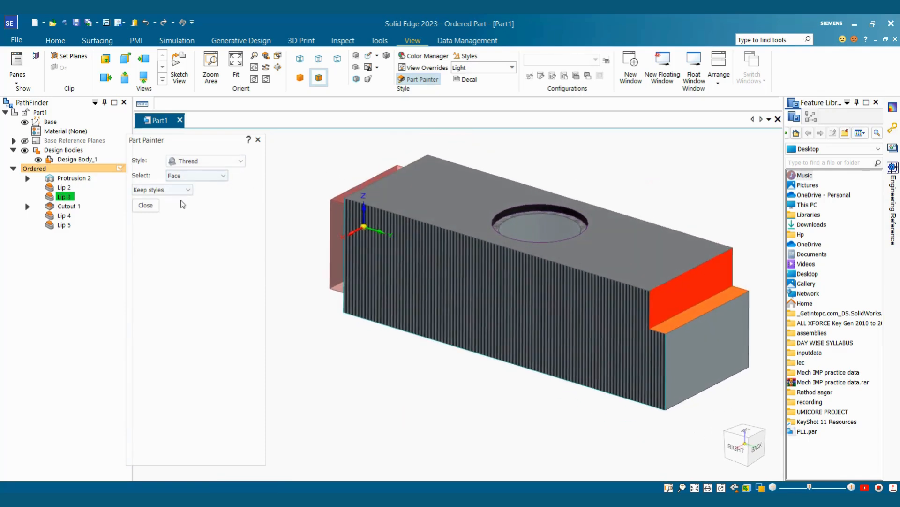
pyautogui.click(207, 175)
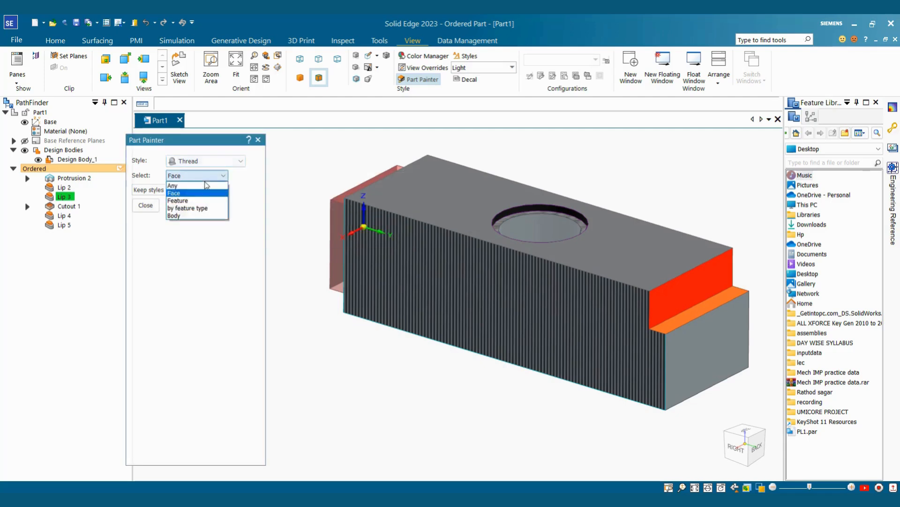
# Step: Paint the remaining unstyled faces of the body Wood, with Body as the target
pyautogui.click(184, 216)
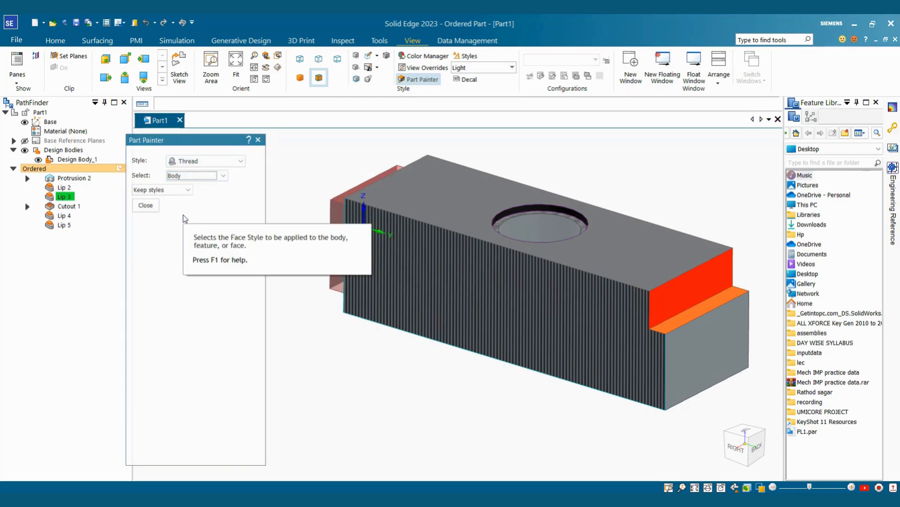
pyautogui.click(206, 161)
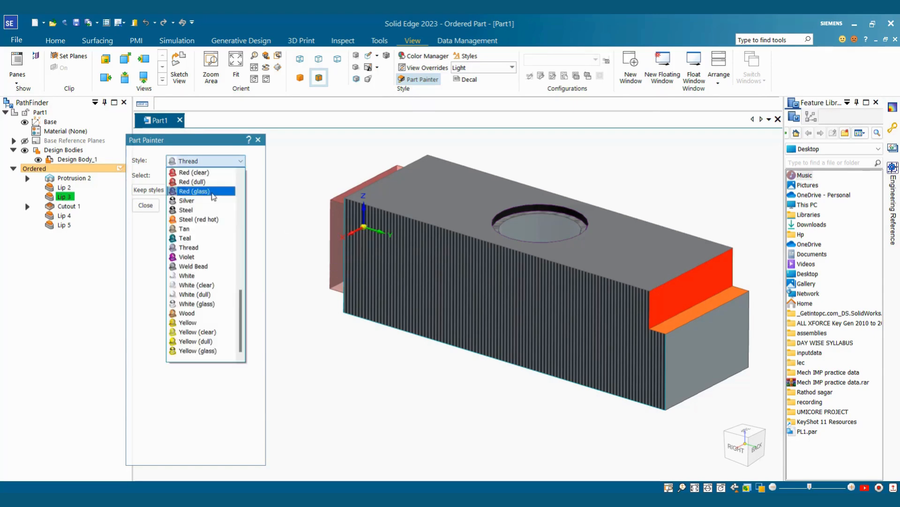
pyautogui.click(195, 313)
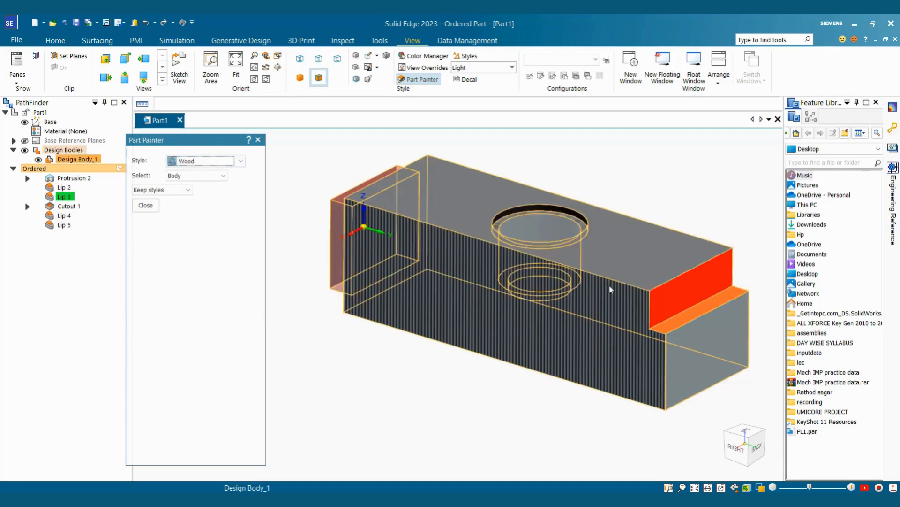
pyautogui.click(617, 270)
pyautogui.moveTo(616, 267); pyautogui.dragTo(589, 287, button='middle')
pyautogui.moveTo(671, 197)
pyautogui.mouseDown(button='middle')
pyautogui.moveTo(483, 155)
pyautogui.moveTo(511, 129)
pyautogui.moveTo(708, 145)
pyautogui.moveTo(711, 163)
pyautogui.moveTo(699, 143)
pyautogui.mouseUp(button='middle')
pyautogui.scroll(-2, 542, 155)
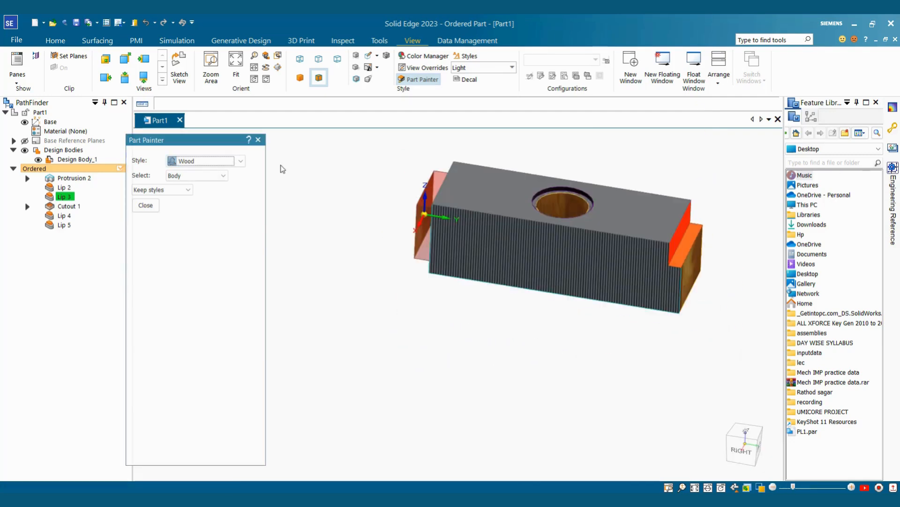
# Step: Keep Body as the paint target and bring up the View Overrides rendering settings
pyautogui.click(219, 176)
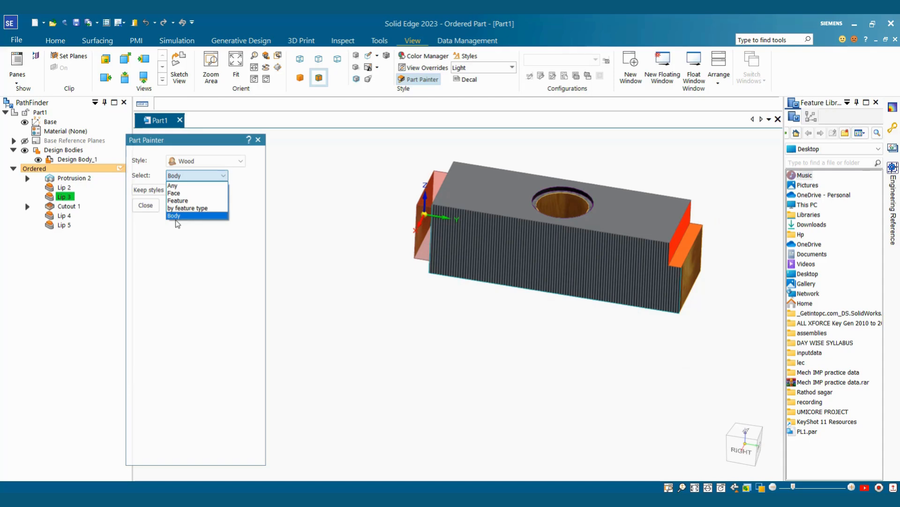
pyautogui.click(337, 205)
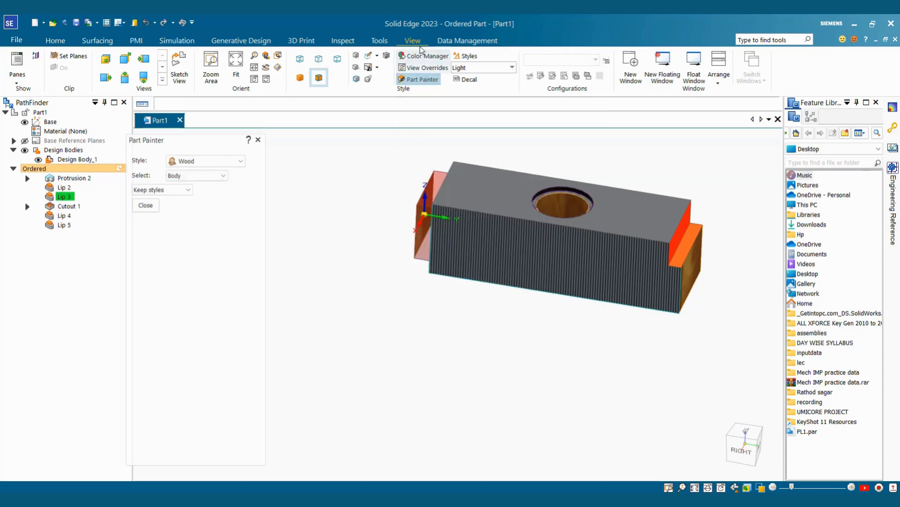
pyautogui.scroll(-2, 568, 171)
pyautogui.moveTo(570, 172)
pyautogui.mouseDown(button='middle')
pyautogui.moveTo(571, 159)
pyautogui.moveTo(568, 197)
pyautogui.mouseUp(button='middle')
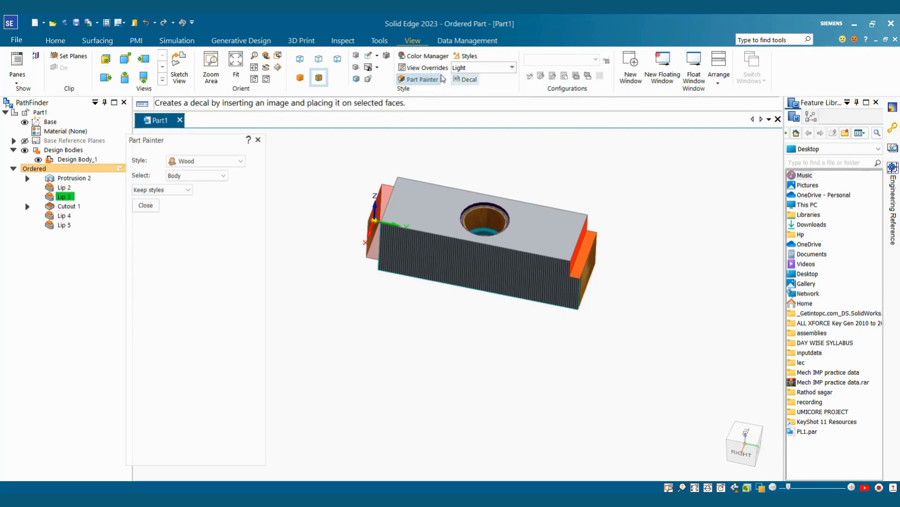
pyautogui.click(424, 69)
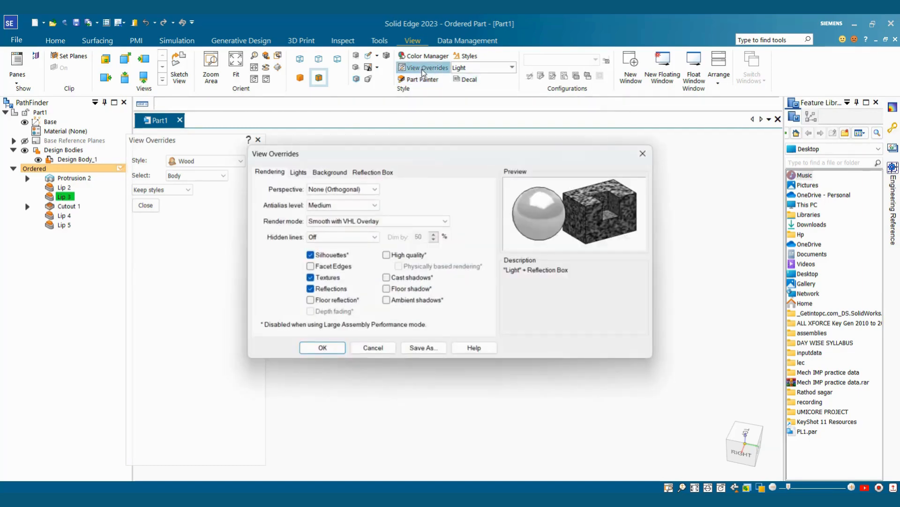
# Step: Set the viewport background to solid Sky Blue
pyautogui.click(331, 172)
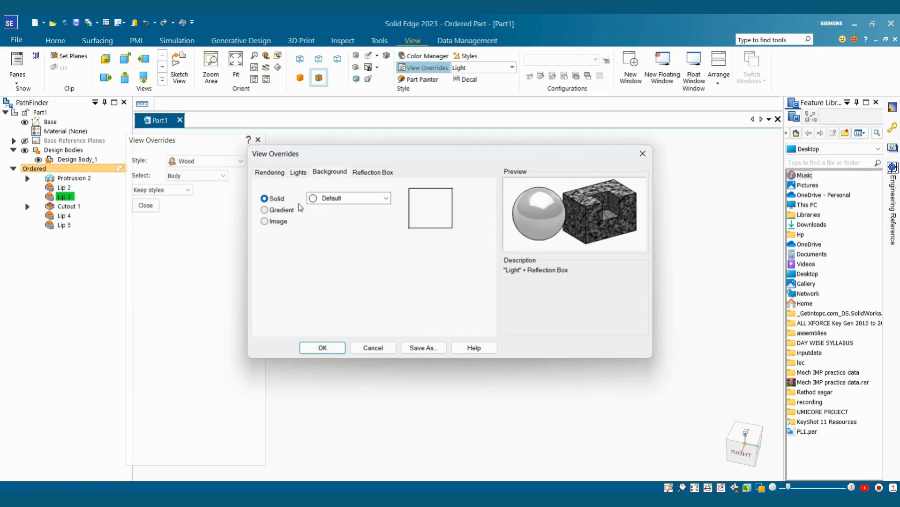
pyautogui.click(358, 200)
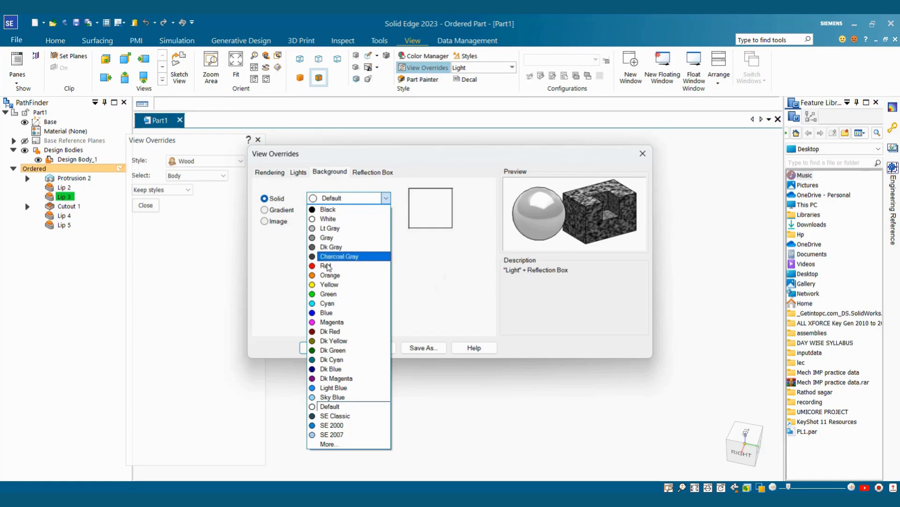
pyautogui.click(335, 398)
pyautogui.click(323, 347)
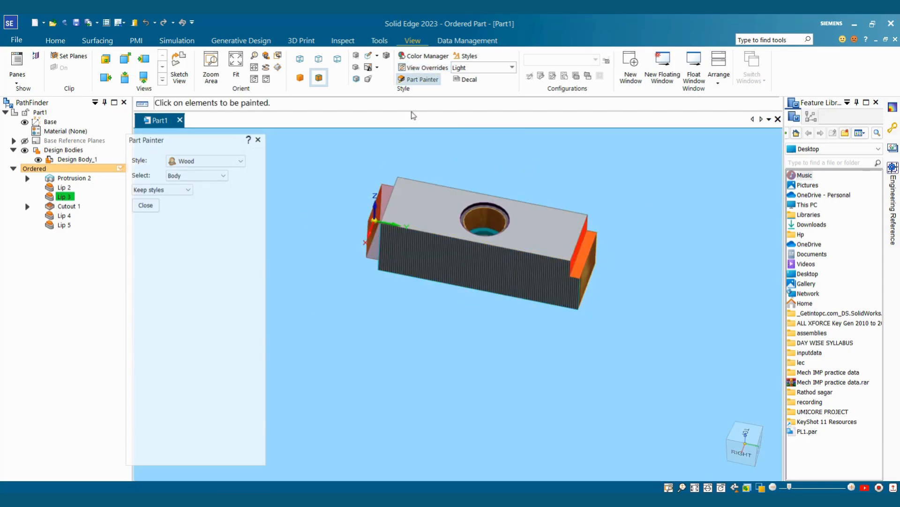
# Step: Change the solid background colour to Gray
pyautogui.click(424, 68)
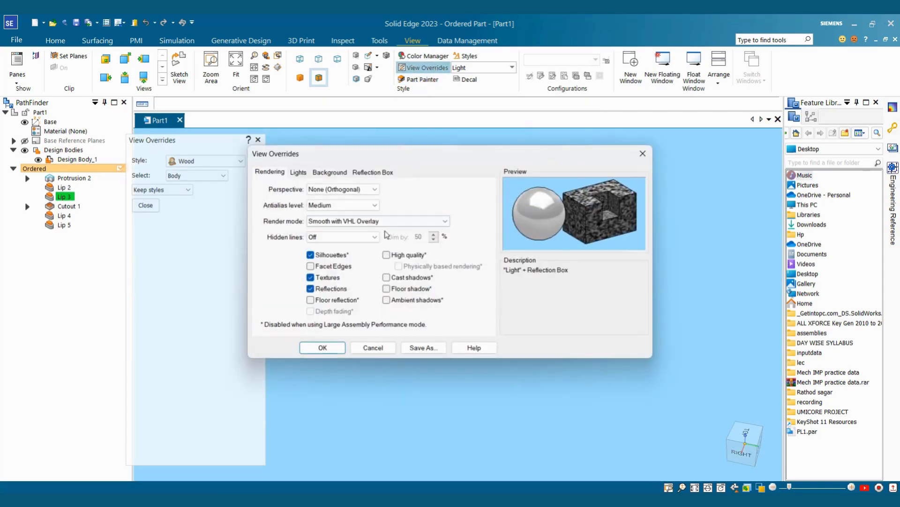
pyautogui.click(343, 172)
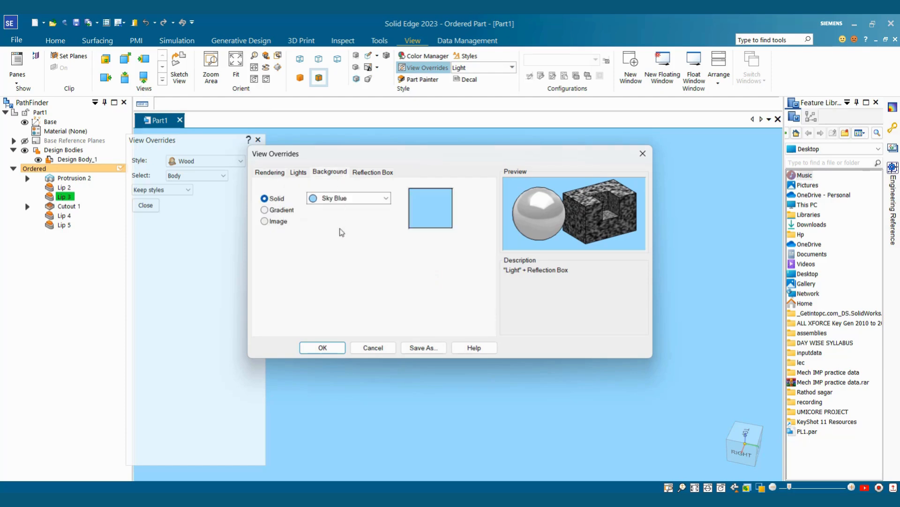
pyautogui.click(360, 203)
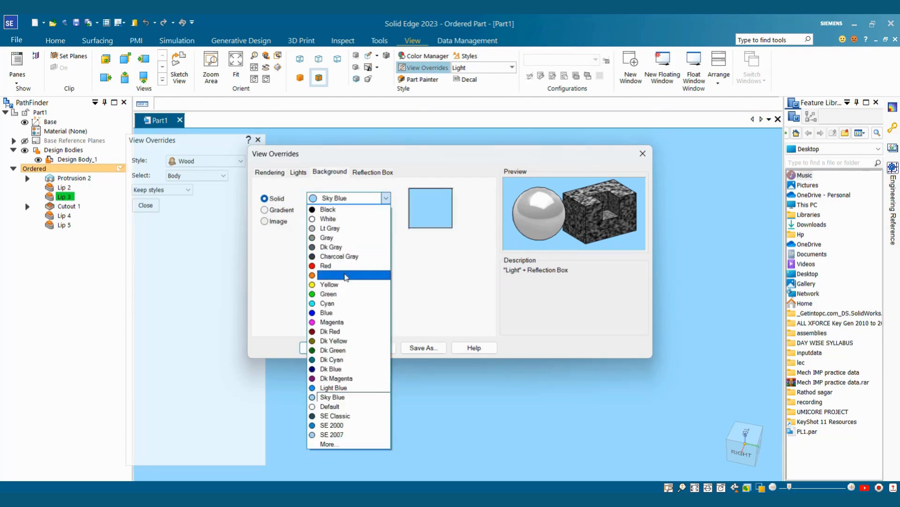
pyautogui.click(339, 239)
pyautogui.click(315, 347)
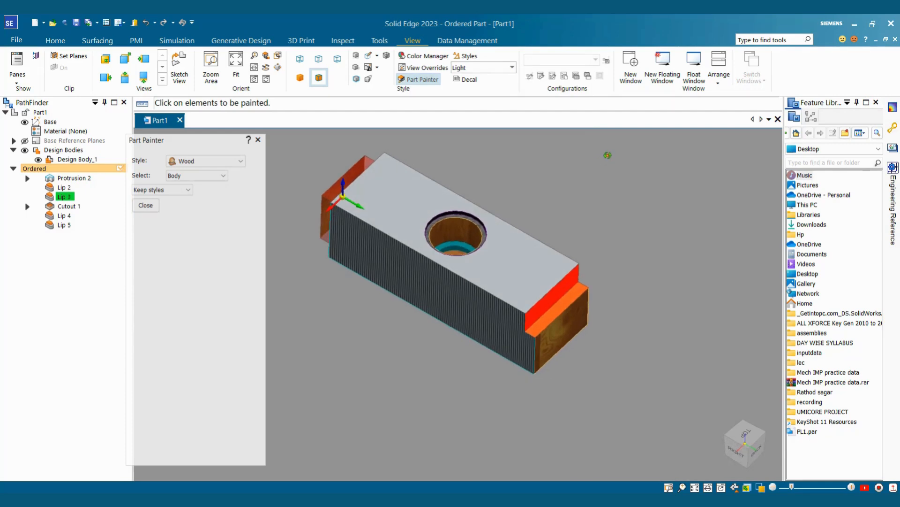
# Step: Change the solid background colour to dark blue SE Classic
pyautogui.scroll(-5, 605, 174)
pyautogui.scroll(6, 578, 165)
pyautogui.scroll(-3, 573, 164)
pyautogui.moveTo(532, 162); pyautogui.dragTo(522, 134, button='middle')
pyautogui.click(424, 68)
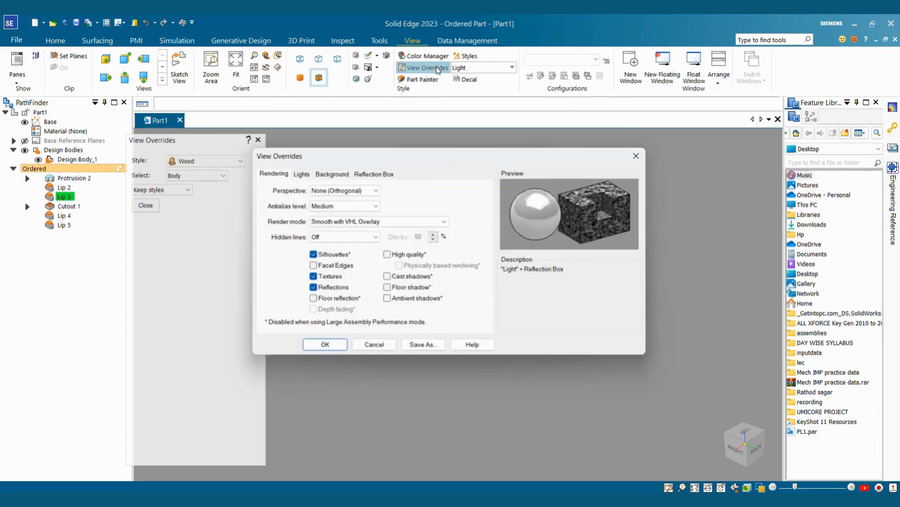
pyautogui.click(338, 172)
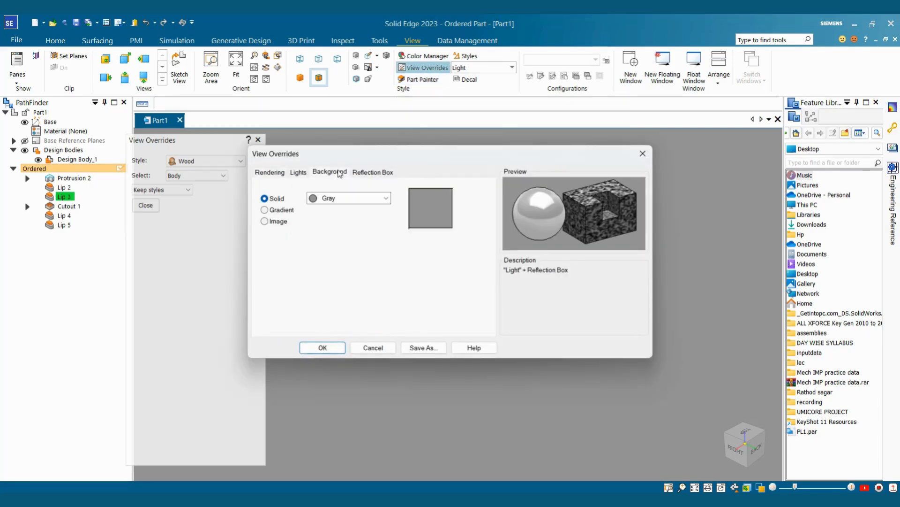
pyautogui.click(355, 199)
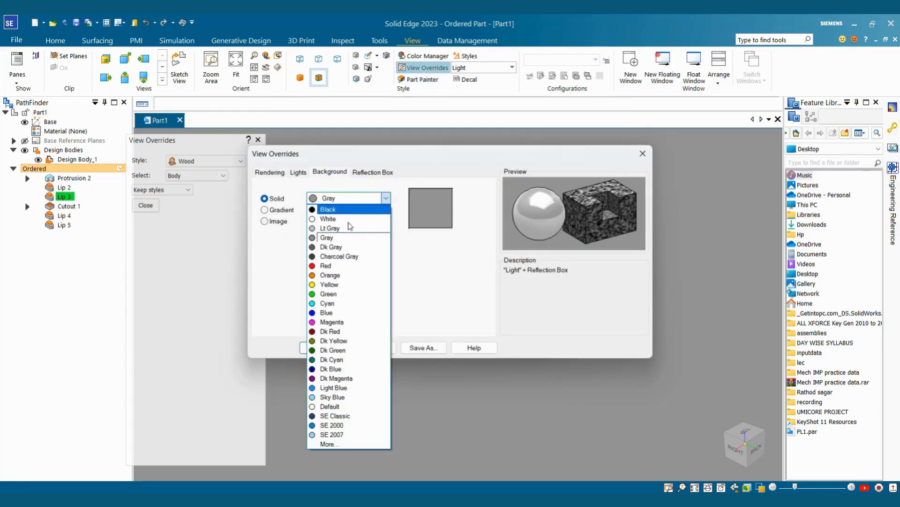
pyautogui.click(346, 416)
pyautogui.click(323, 348)
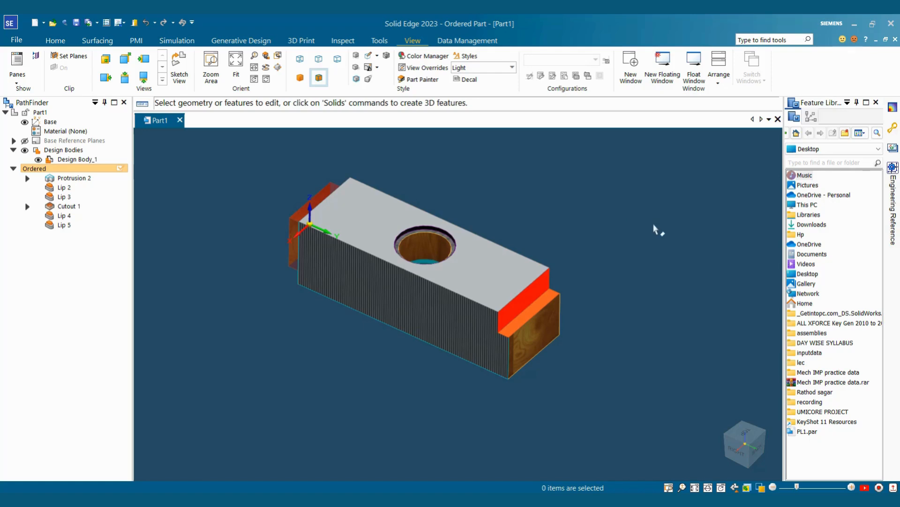
pyautogui.scroll(-3, 538, 237)
# Step: Create a new Part2 document from the iso metric part.par template
pyautogui.hotkey('ctrl', 'n')
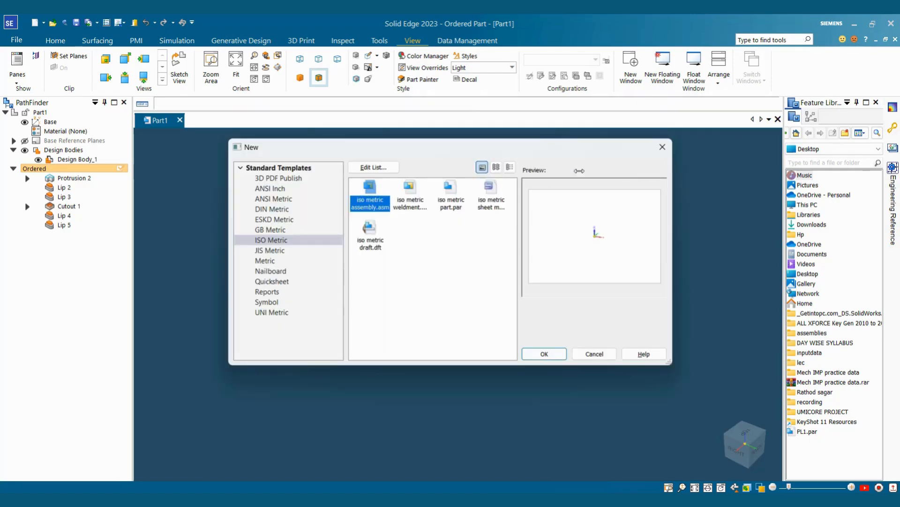
pyautogui.click(450, 192)
pyautogui.click(549, 358)
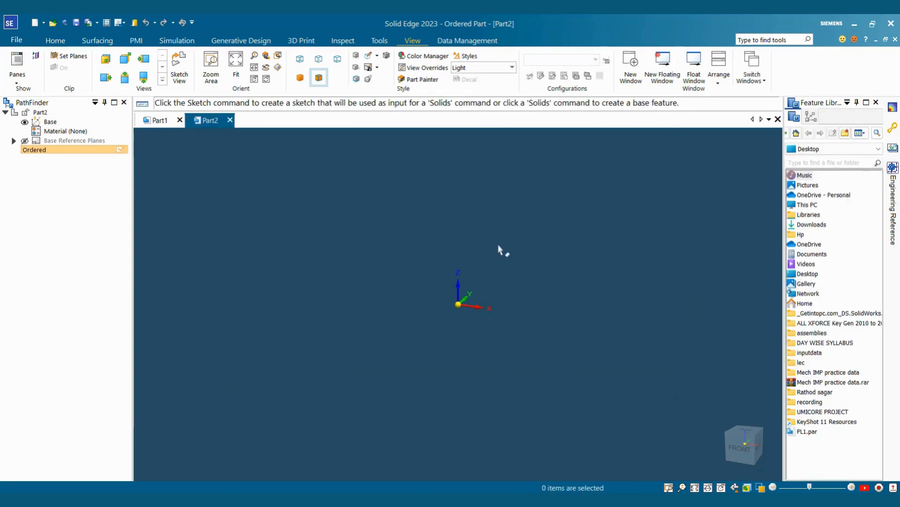
pyautogui.scroll(2, 499, 246)
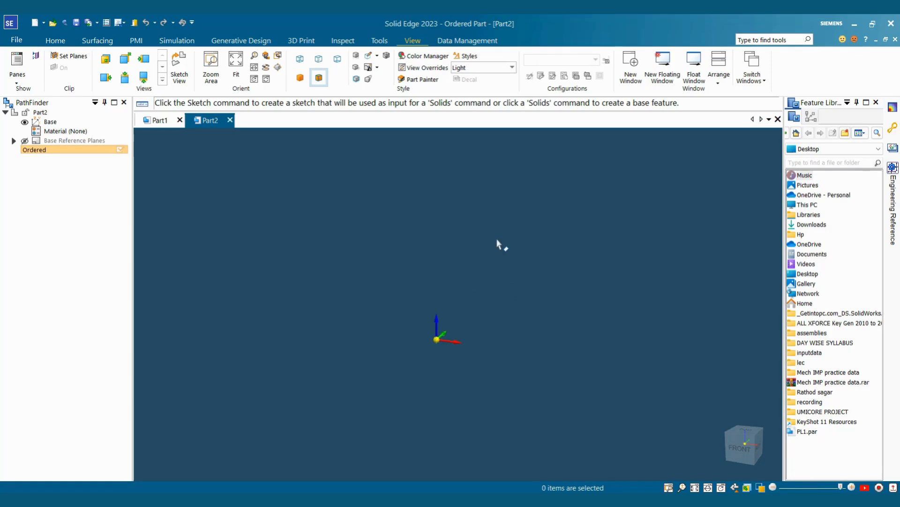
# Step: Set the new part's viewport background to solid Lt Gray
pyautogui.click(427, 68)
pyautogui.click(331, 172)
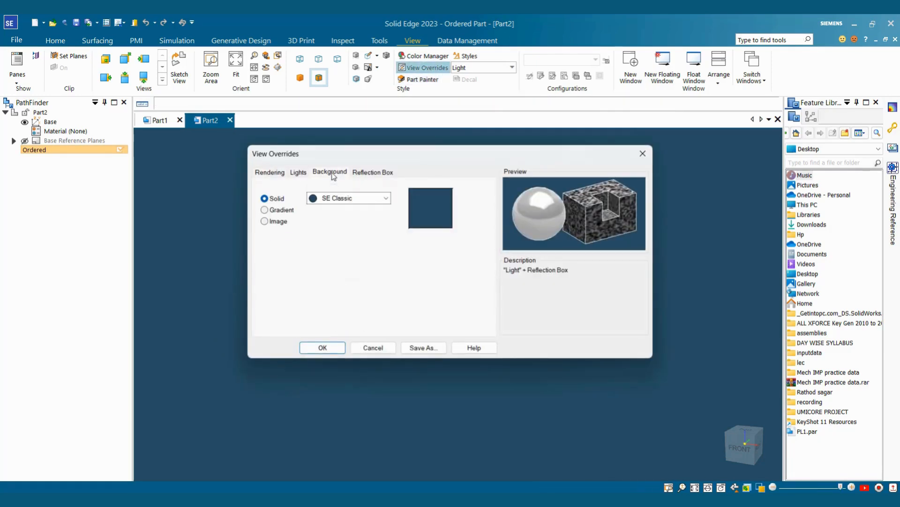
pyautogui.click(347, 198)
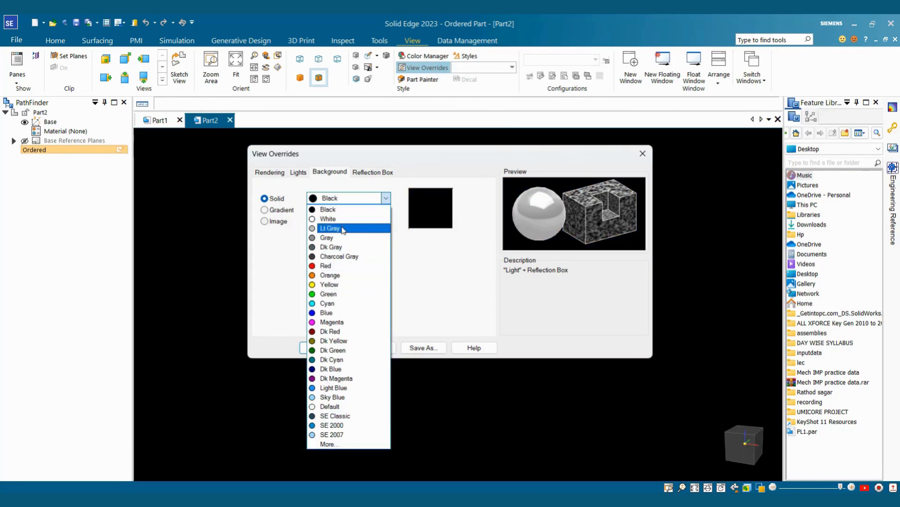
pyautogui.click(342, 229)
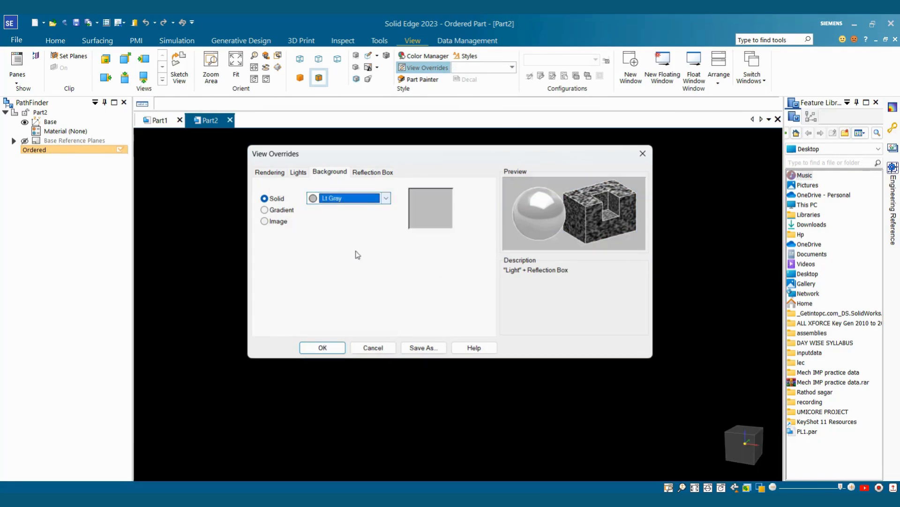
pyautogui.click(322, 348)
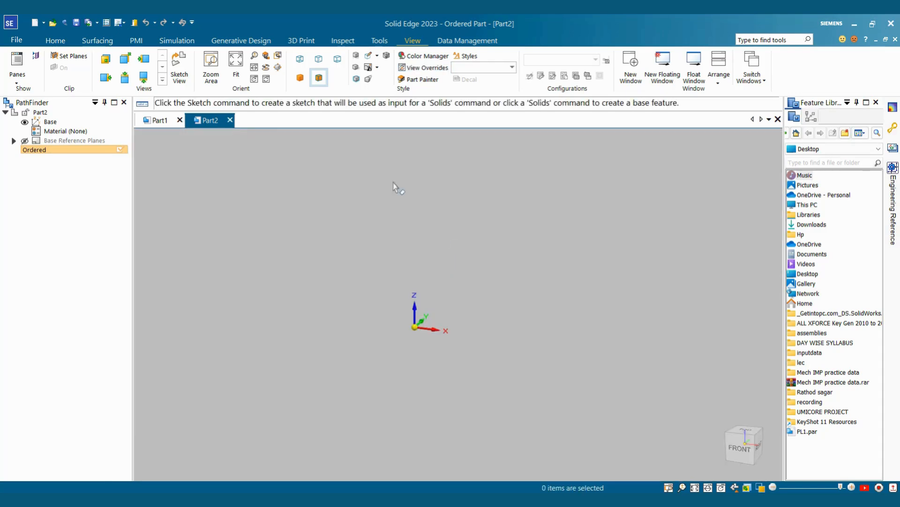
pyautogui.click(55, 40)
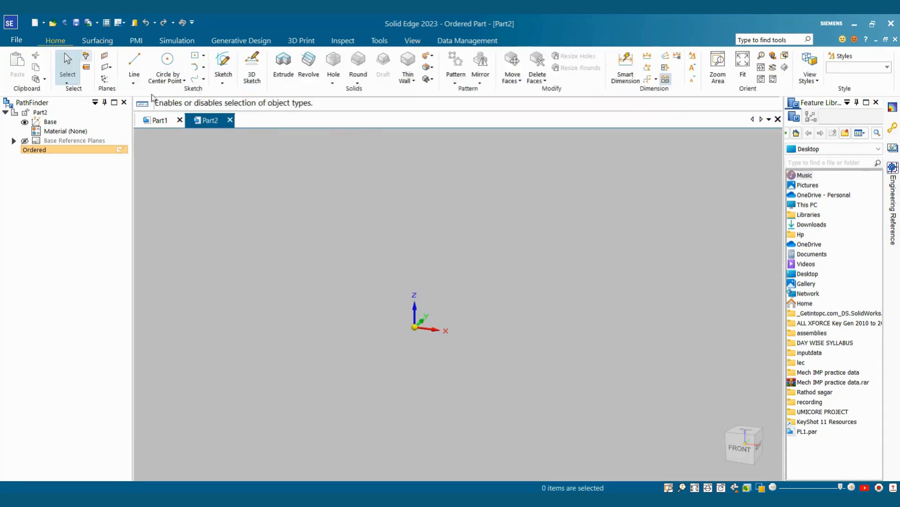
# Step: Start the Helix command from the Add drop-down in the Solids group
pyautogui.click(432, 57)
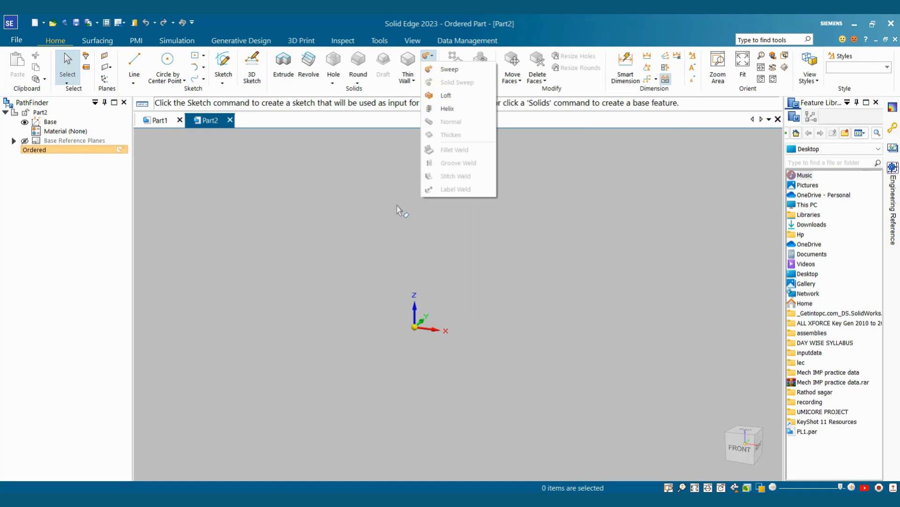
pyautogui.click(428, 55)
pyautogui.click(427, 56)
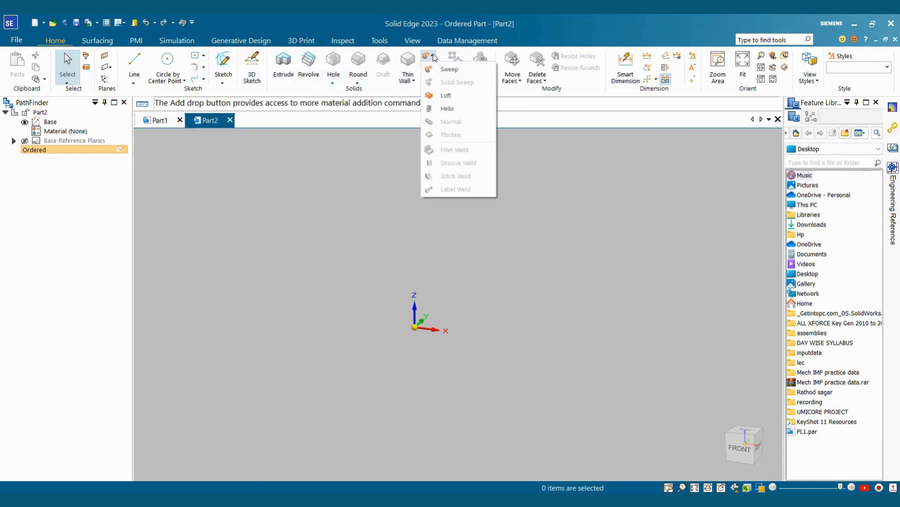
pyautogui.click(447, 108)
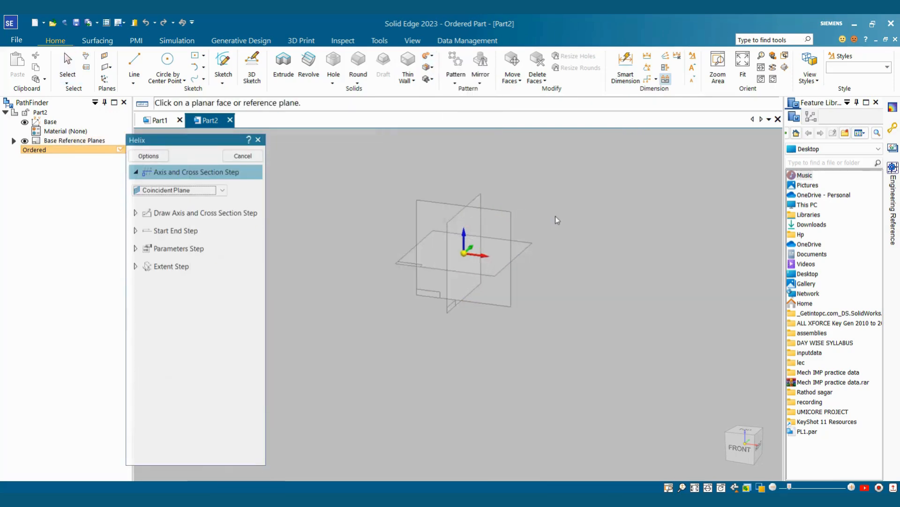
# Step: Draw a vertical axis line up from the origin on the front plane, hiding base planes
pyautogui.click(487, 209)
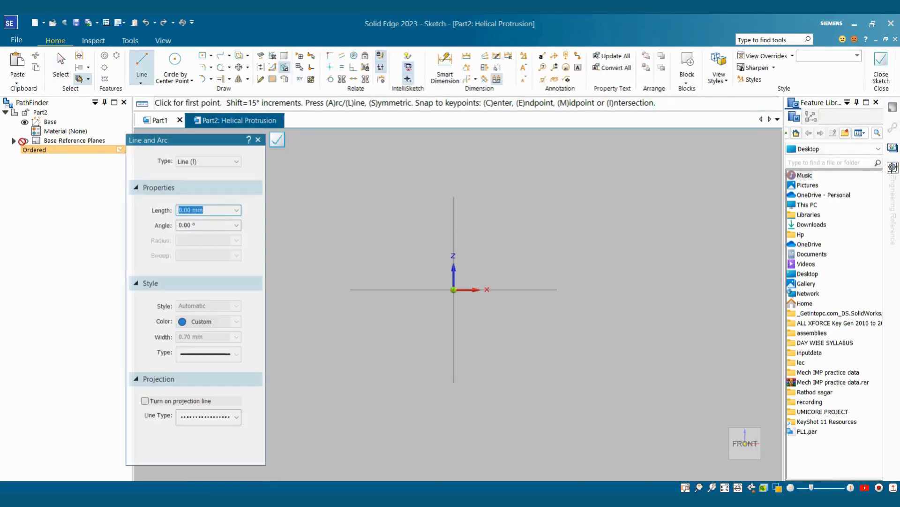
pyautogui.click(24, 141)
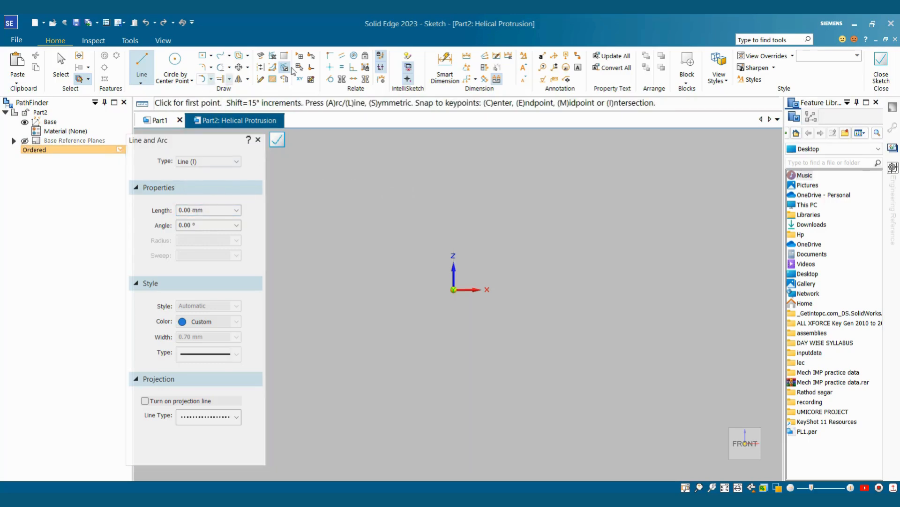
pyautogui.click(454, 289)
pyautogui.scroll(-5, 451, 207)
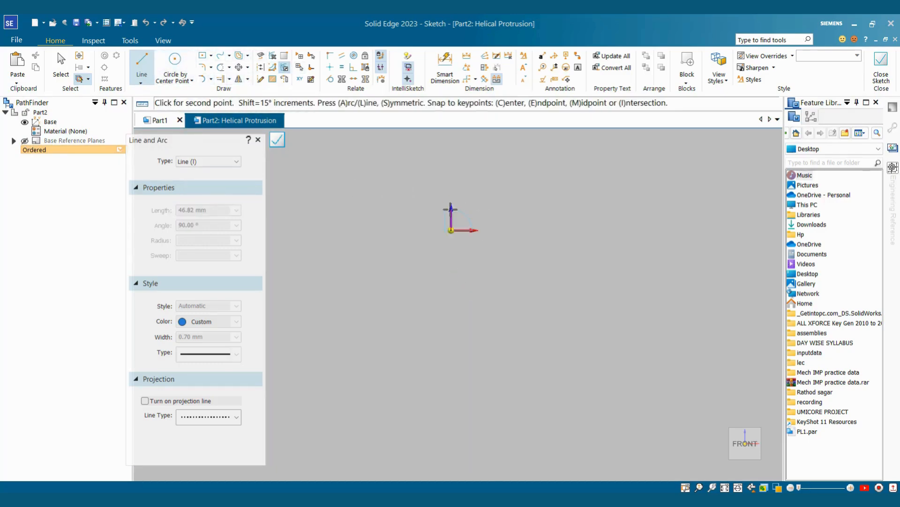
pyautogui.click(452, 137)
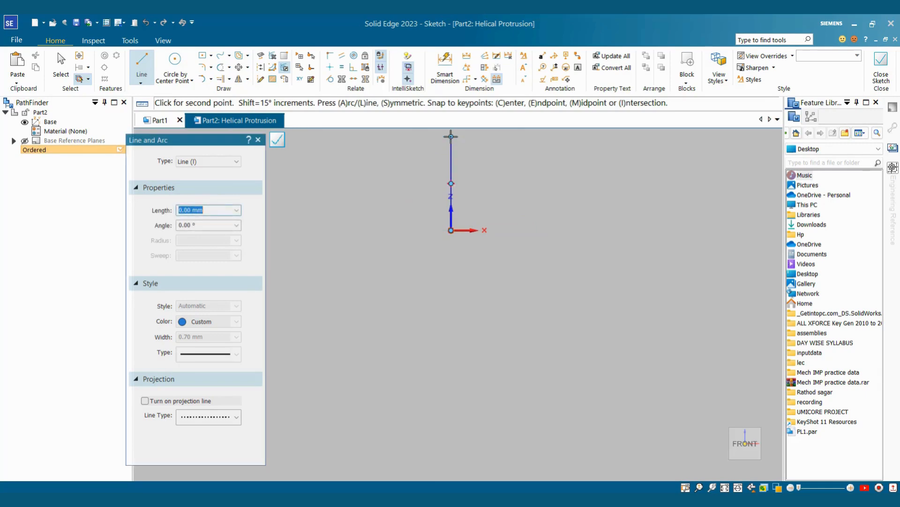
pyautogui.press('Escape')
# Step: Dimension the vertical line to 200 mm and suppress the auto-scale warning
pyautogui.scroll(3, 471, 225)
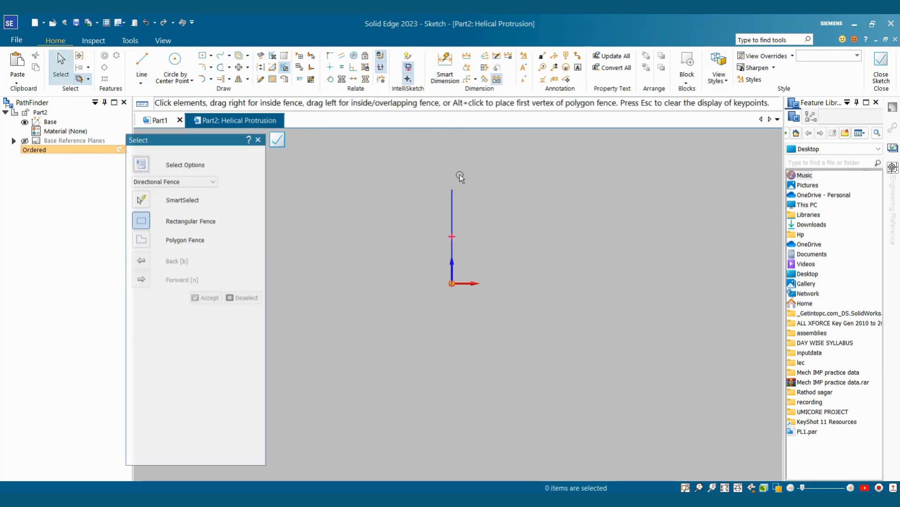
pyautogui.scroll(2, 460, 165)
pyautogui.scroll(-2, 488, 235)
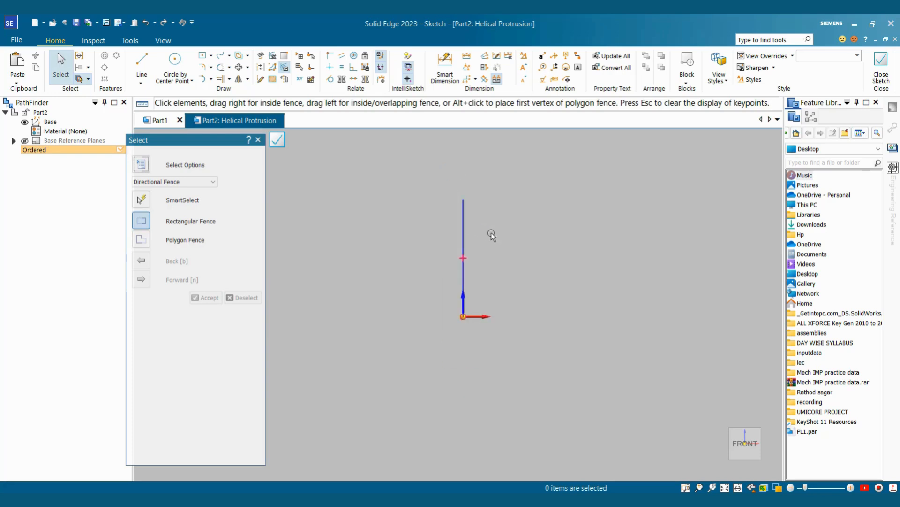
pyautogui.scroll(2, 498, 256)
pyautogui.click(444, 66)
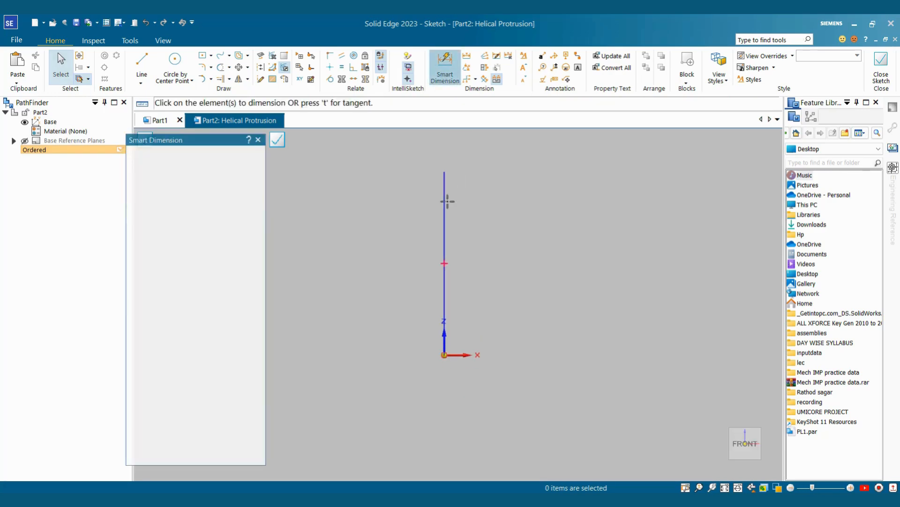
pyautogui.click(437, 206)
pyautogui.click(425, 204)
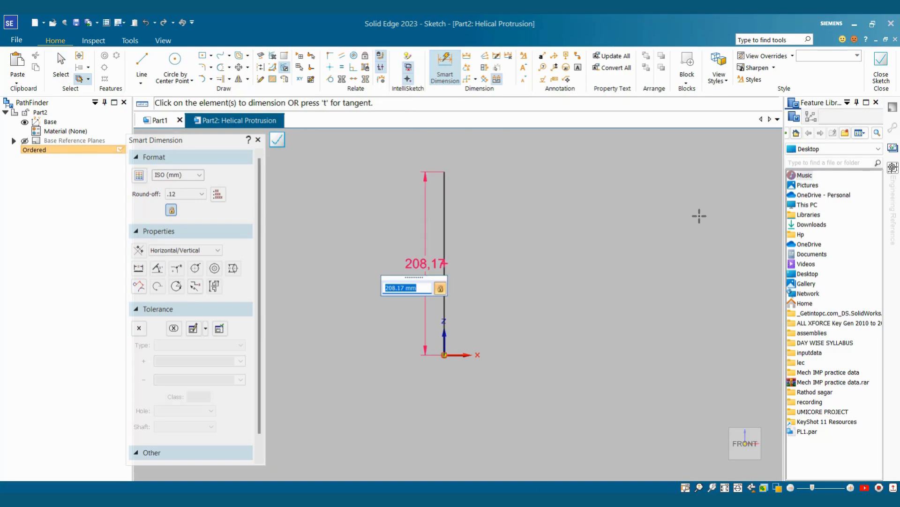
pyautogui.write('200')
pyautogui.press('Return')
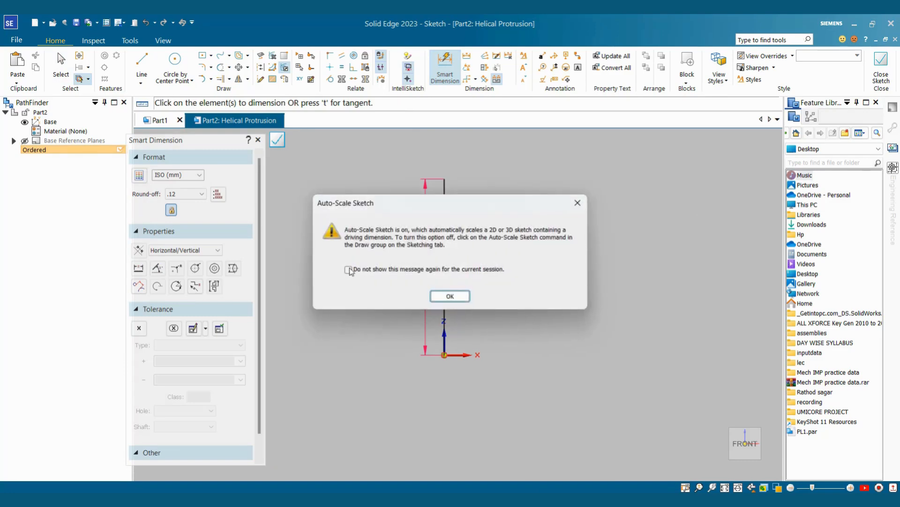
pyautogui.click(348, 269)
pyautogui.click(449, 296)
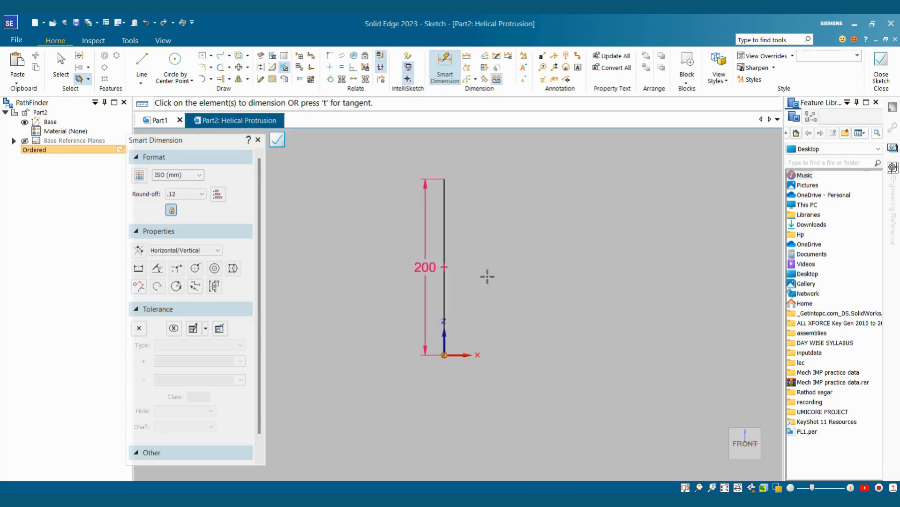
pyautogui.press('Escape')
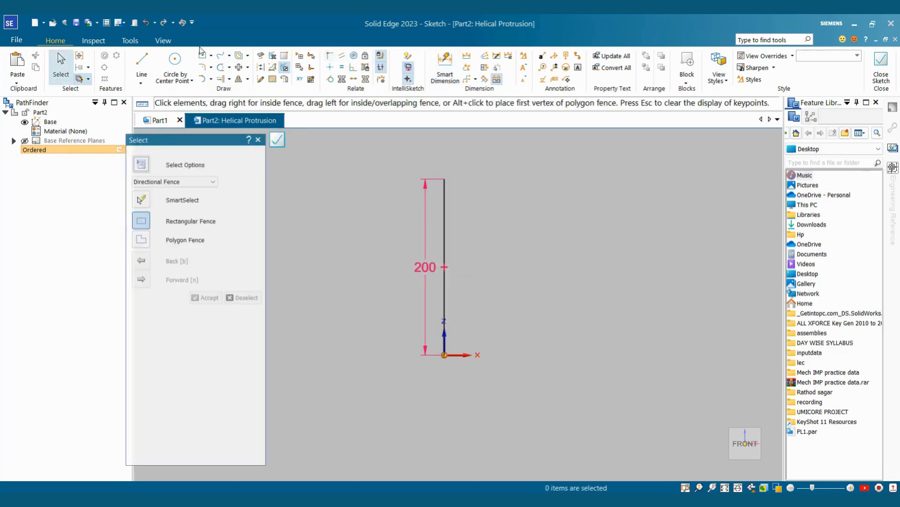
# Step: Draw a small circle by centre point just right of the line's bottom end
pyautogui.click(180, 59)
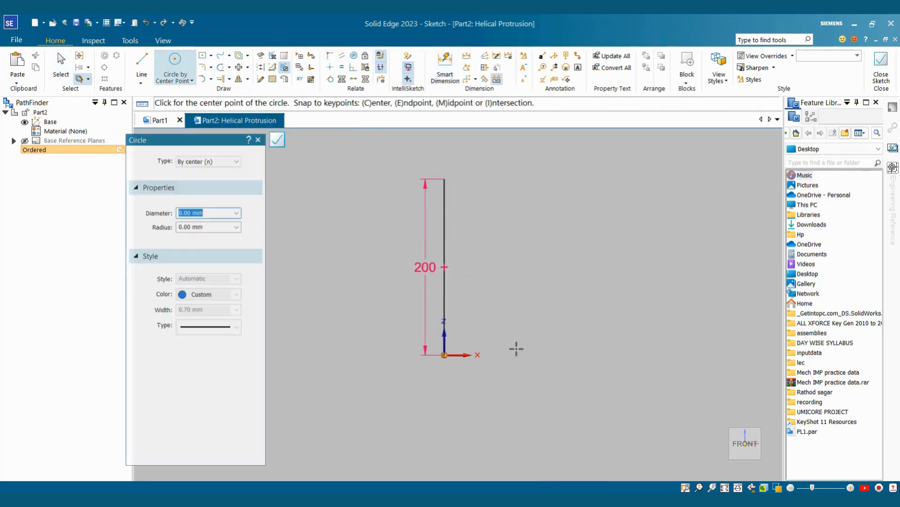
pyautogui.click(510, 347)
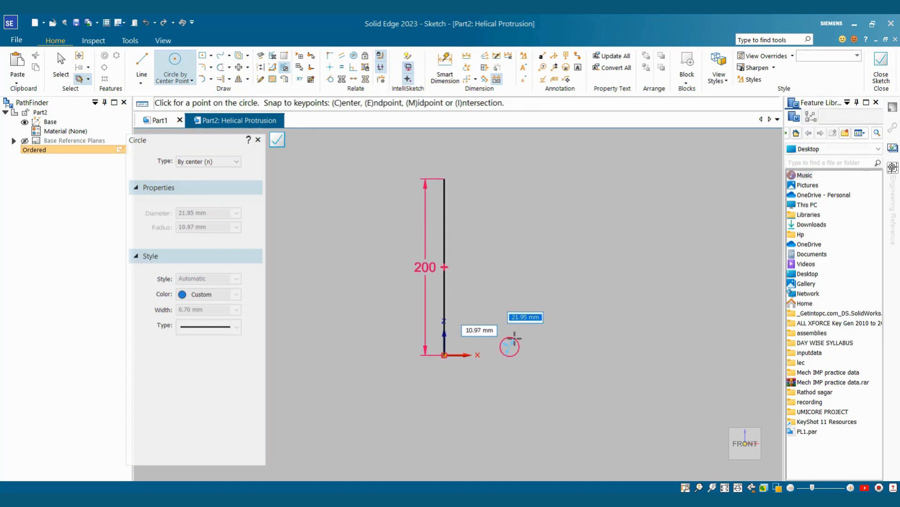
pyautogui.click(513, 339)
pyautogui.press('Escape')
pyautogui.scroll(1, 487, 230)
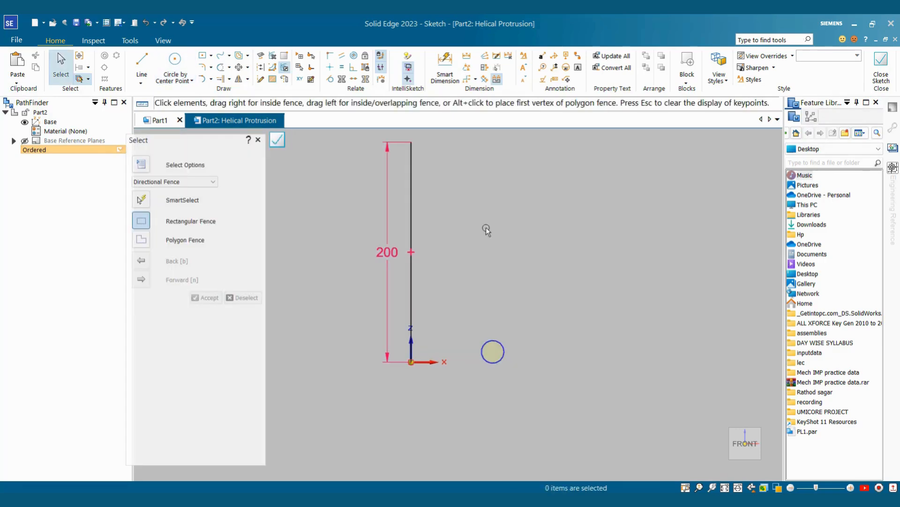
# Step: Dimension the circle at 10 mm diameter and 30 mm horizontally from the axis
pyautogui.click(445, 70)
pyautogui.click(501, 344)
pyautogui.click(534, 319)
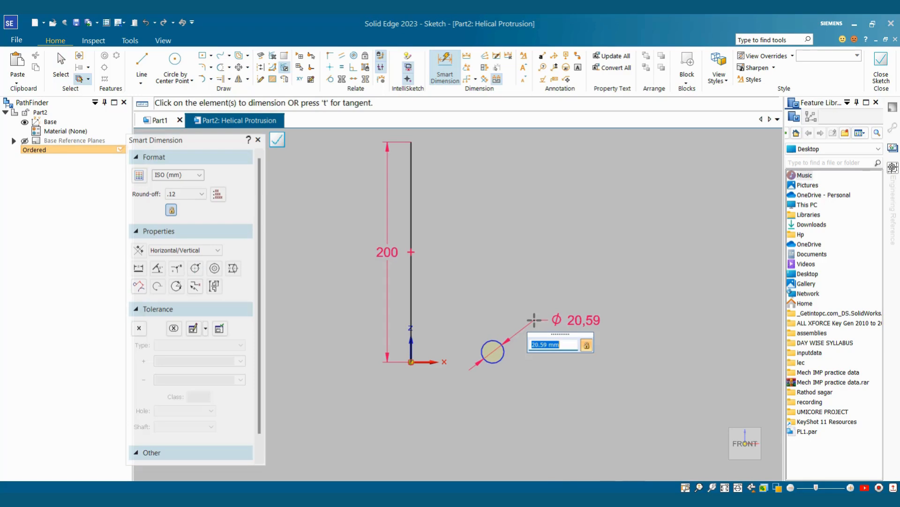
pyautogui.write('10')
pyautogui.press('Return')
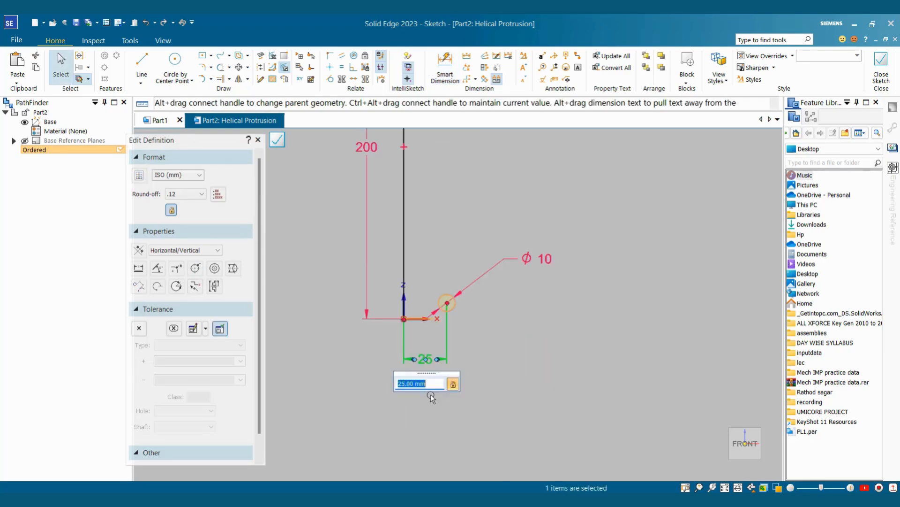
pyautogui.write('30')
pyautogui.press('Return')
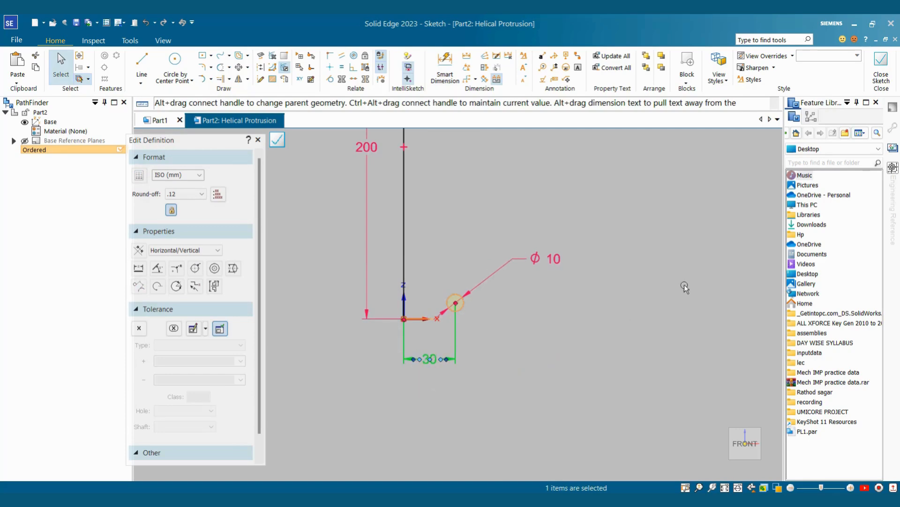
# Step: Change the circle's diameter dimension from 10 to 7 mm
pyautogui.click(685, 285)
pyautogui.scroll(-4, 542, 273)
pyautogui.scroll(3, 542, 255)
pyautogui.click(562, 281)
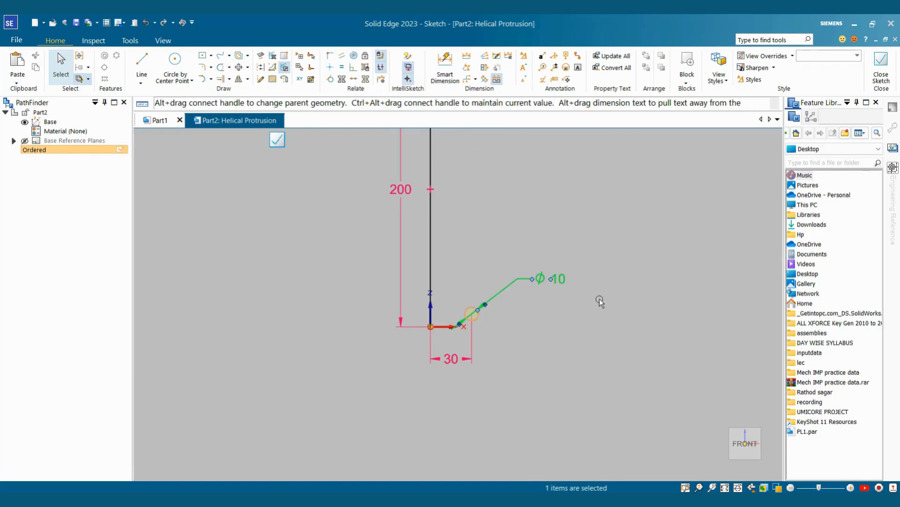
pyautogui.write('7')
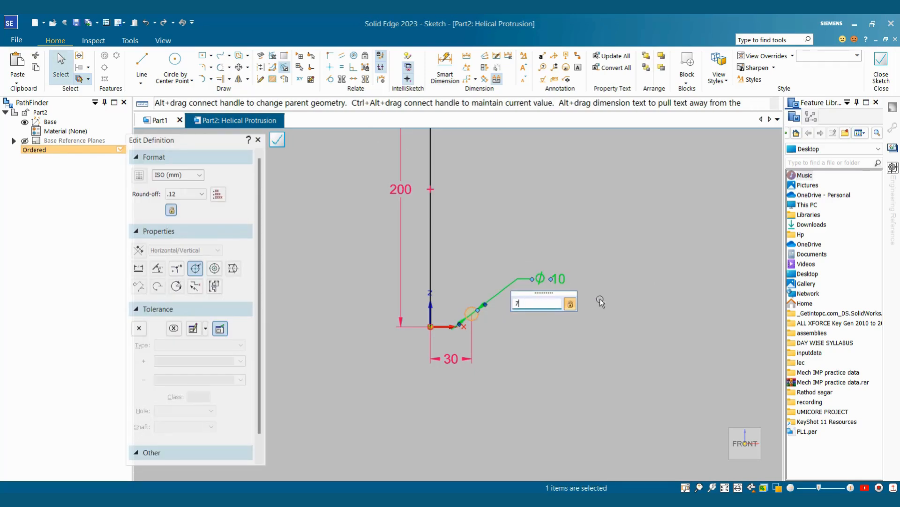
pyautogui.press('Return')
pyautogui.click(523, 313)
pyautogui.scroll(1, 509, 319)
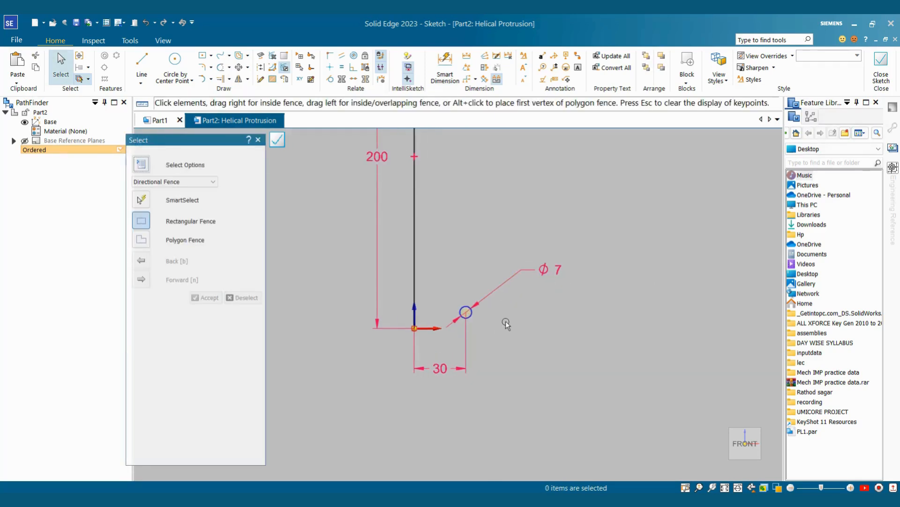
# Step: Begin a tangent relation on the circle, then cancel it
pyautogui.click(334, 79)
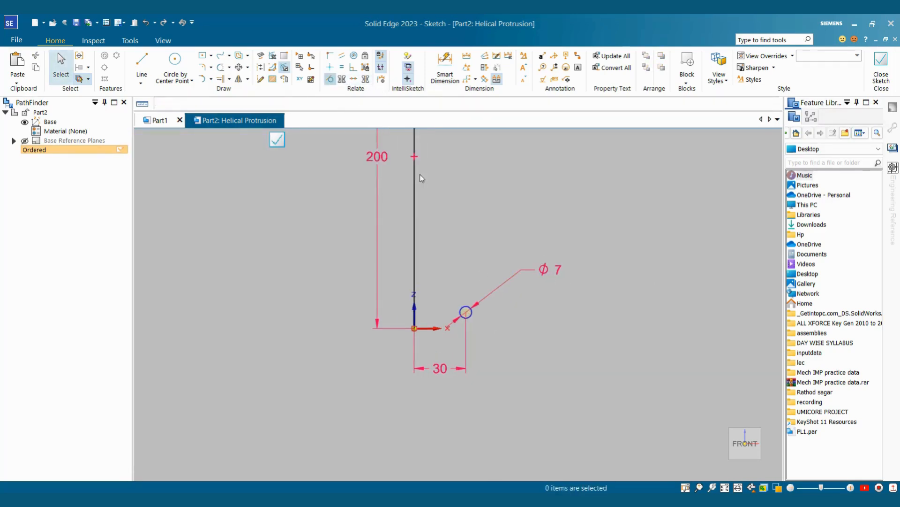
pyautogui.scroll(2, 463, 315)
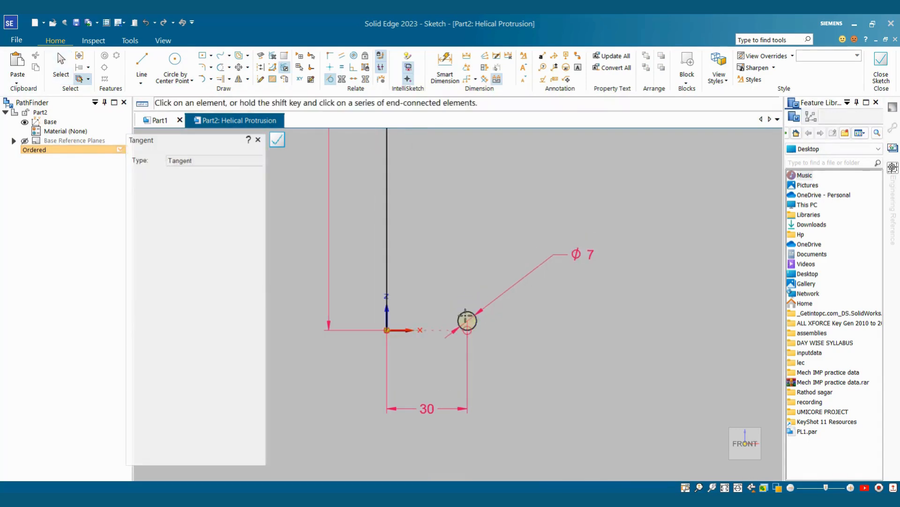
pyautogui.scroll(-1, 554, 330)
pyautogui.scroll(-1, 552, 329)
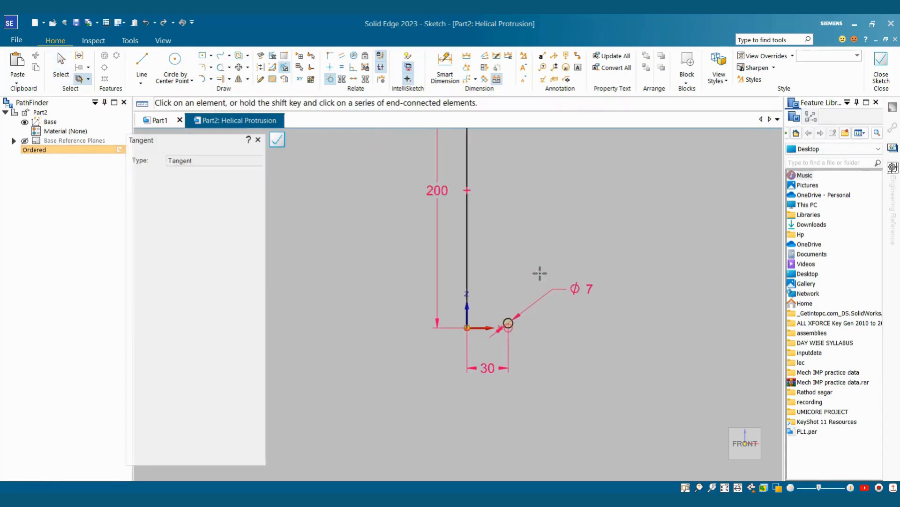
pyautogui.scroll(1, 535, 249)
pyautogui.press('Escape')
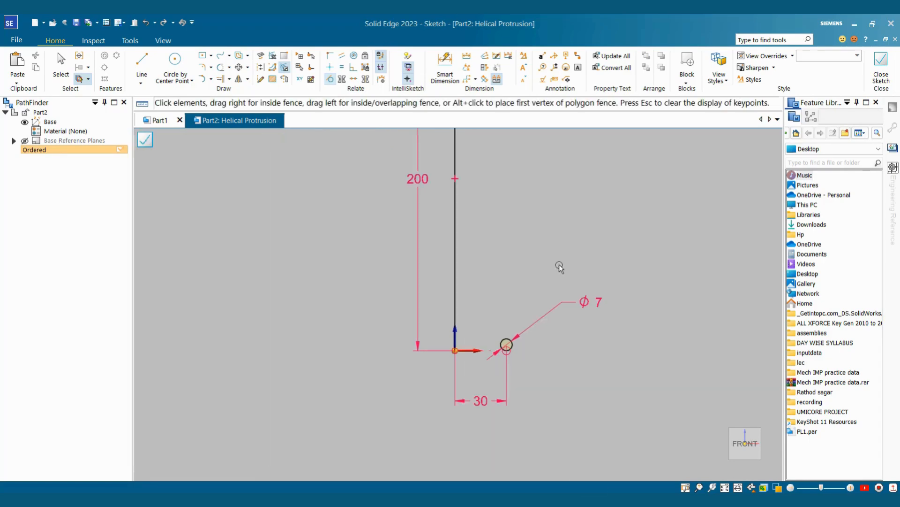
pyautogui.scroll(-4, 558, 263)
pyautogui.scroll(2, 539, 281)
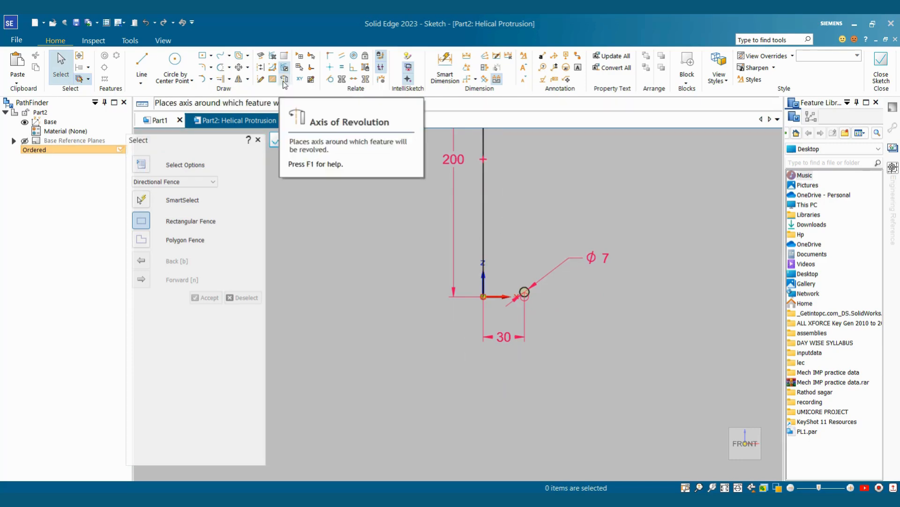
pyautogui.scroll(-3, 516, 206)
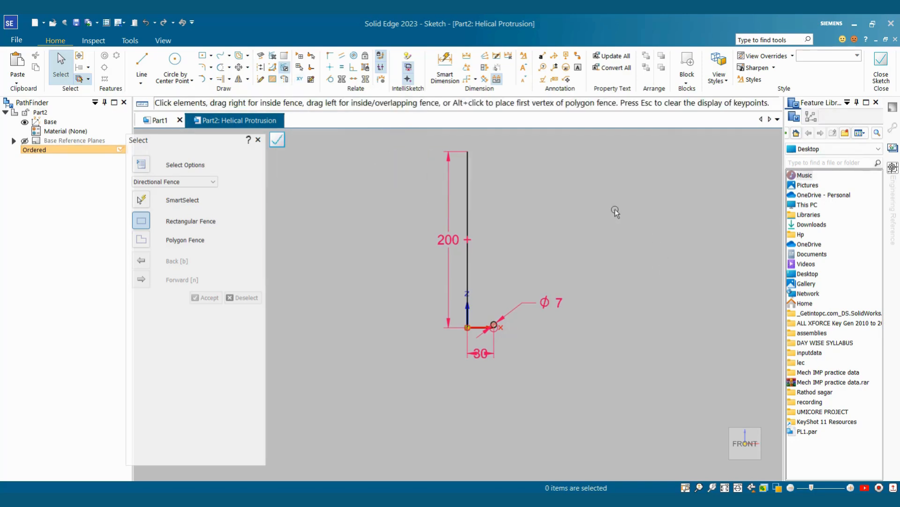
# Step: Dismiss the profile errors and make the 200 mm line the axis of revolution
pyautogui.click(883, 82)
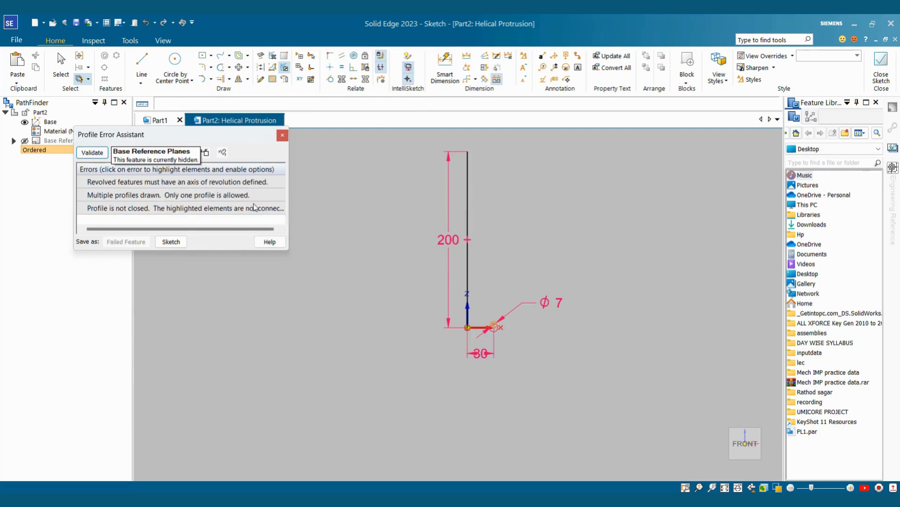
pyautogui.click(282, 135)
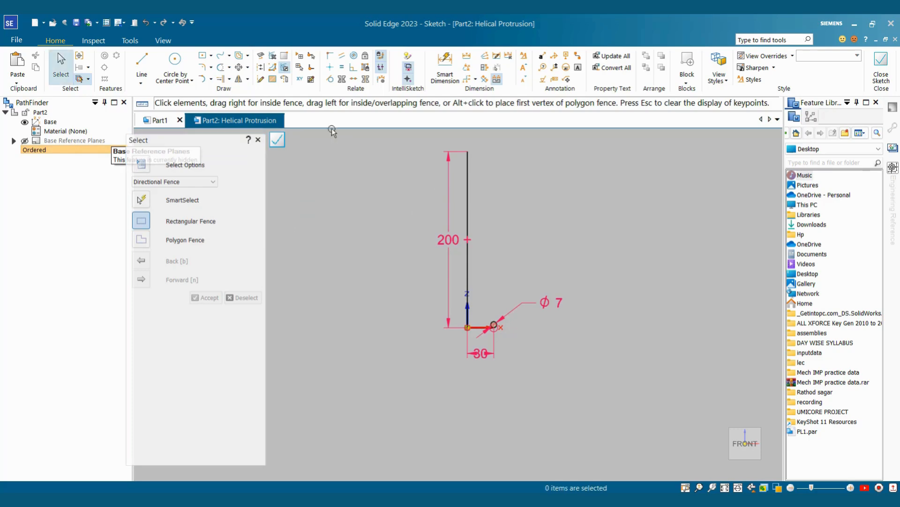
pyautogui.click(285, 79)
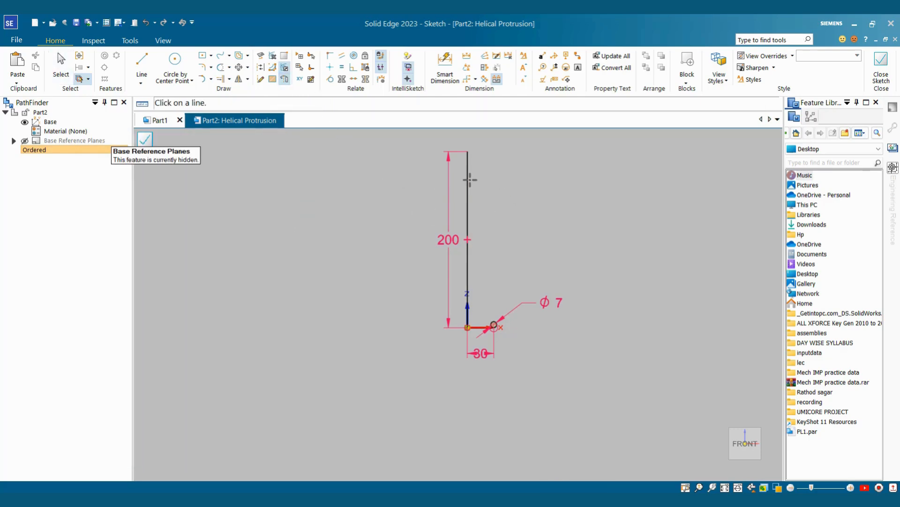
pyautogui.click(470, 180)
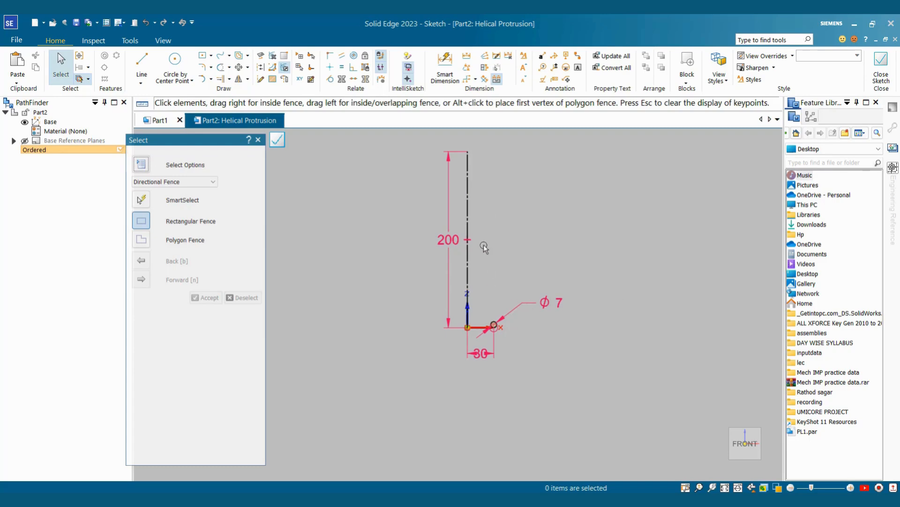
pyautogui.press('Escape')
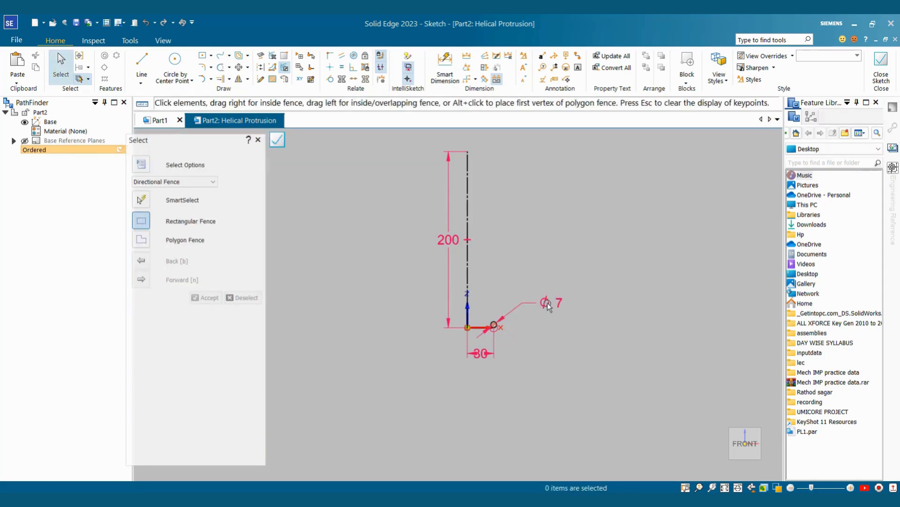
# Step: Change the circle's diameter to 9 mm and close the sketch
pyautogui.scroll(2, 563, 309)
pyautogui.rightClick(539, 288)
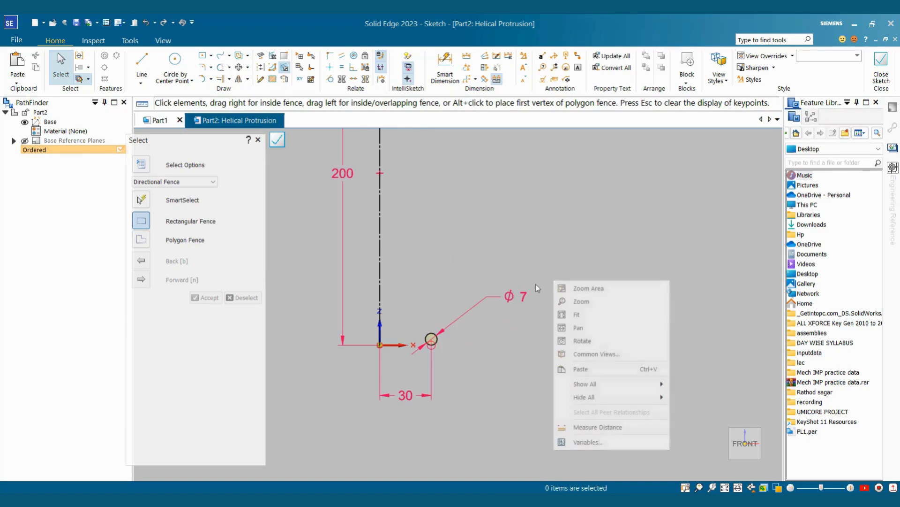
pyautogui.press('Escape')
pyautogui.click(508, 296)
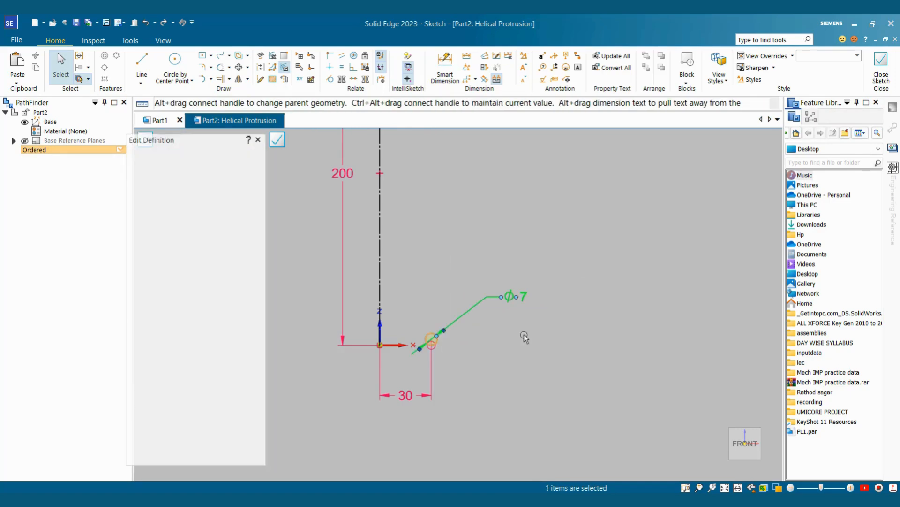
pyautogui.write('9')
pyautogui.press('Return')
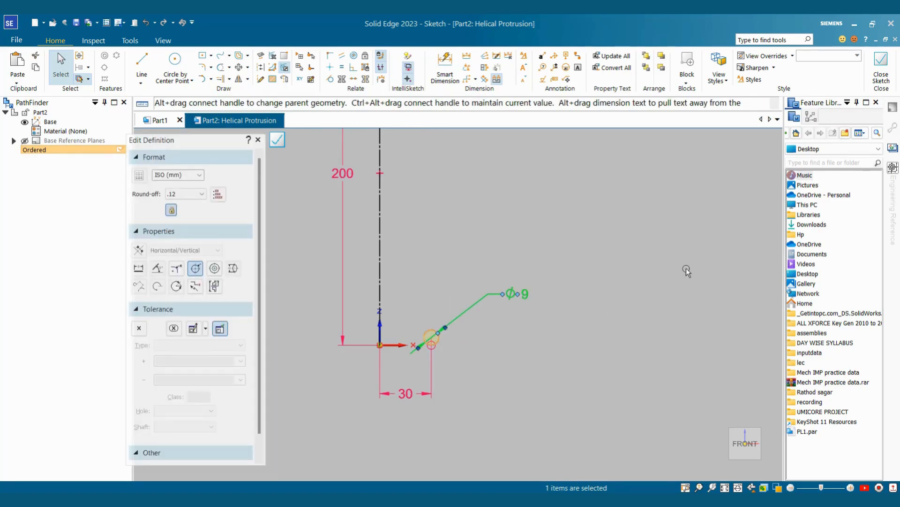
pyautogui.press('Escape')
pyautogui.click(877, 75)
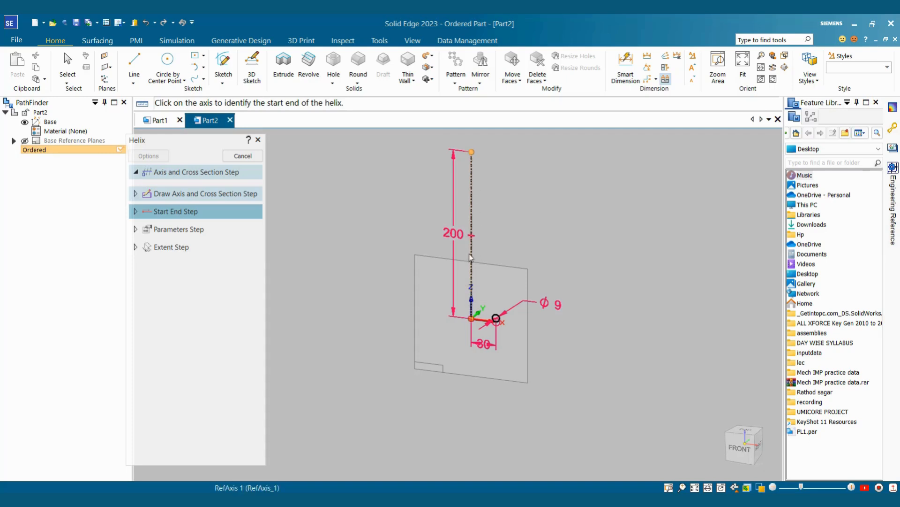
# Step: Start the helix at the axis end, using Axis length & Pitch with pitch 10, and preview
pyautogui.click(472, 283)
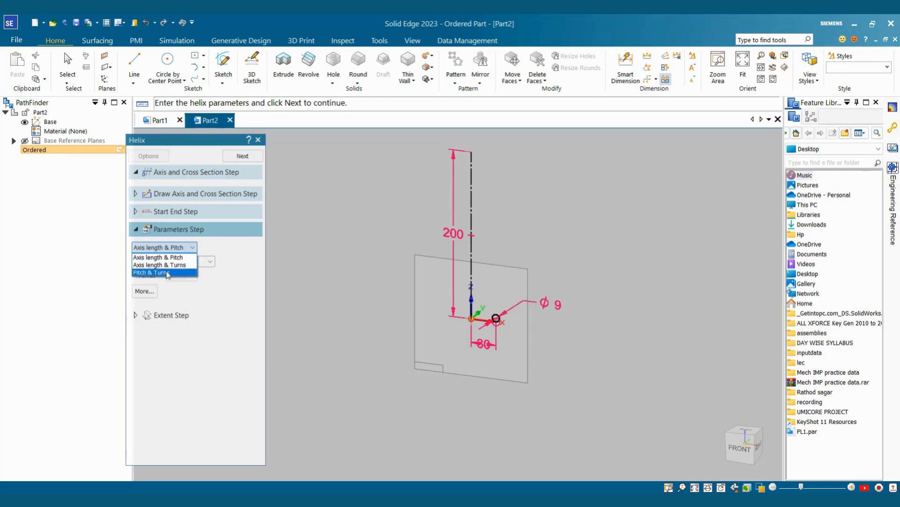
pyautogui.click(187, 297)
pyautogui.click(184, 248)
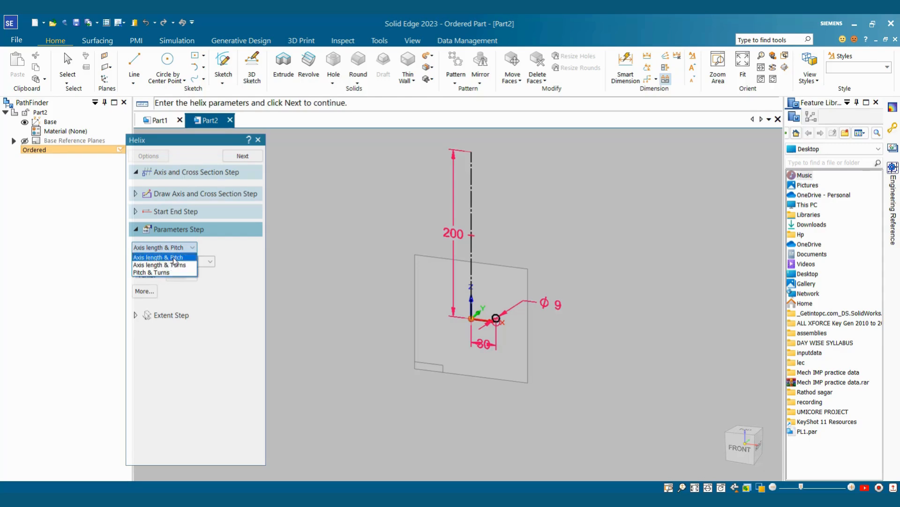
pyautogui.click(174, 257)
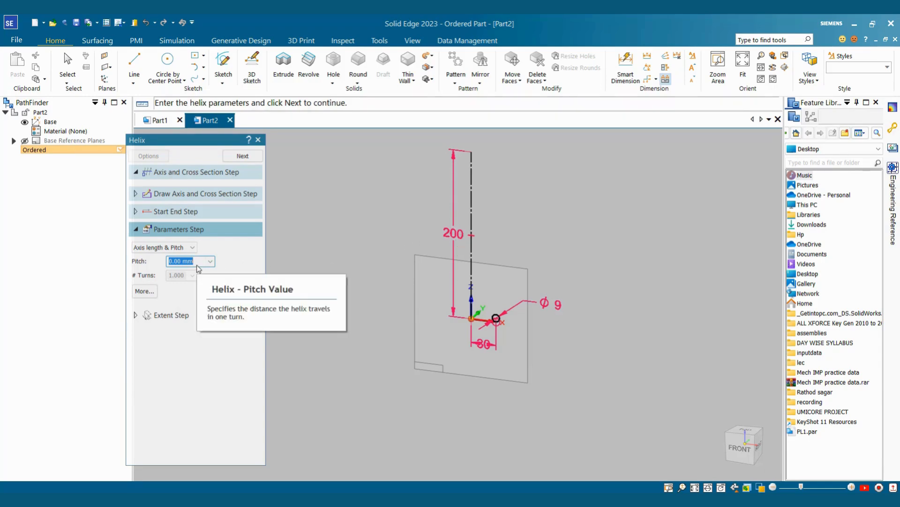
pyautogui.write('10')
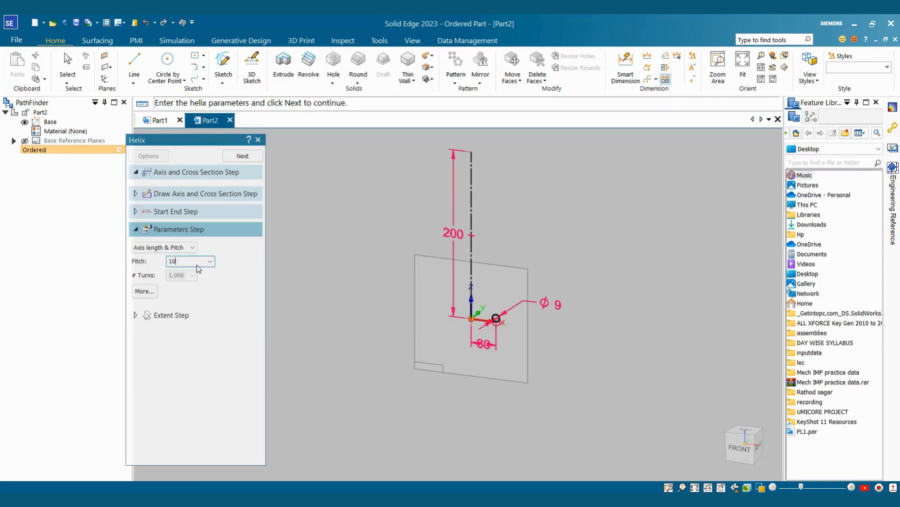
pyautogui.click(245, 157)
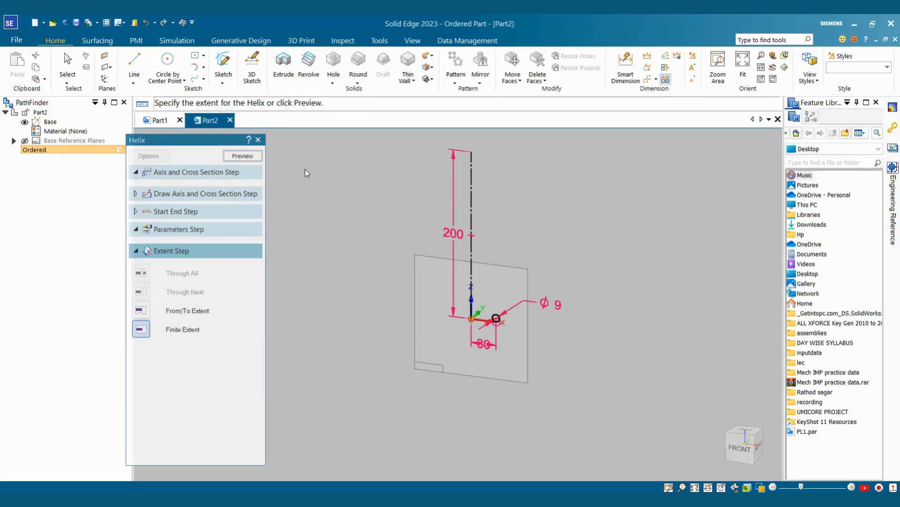
pyautogui.click(241, 156)
# Step: Change the helix pitch to 12 mm and regenerate the coil
pyautogui.scroll(2, 516, 230)
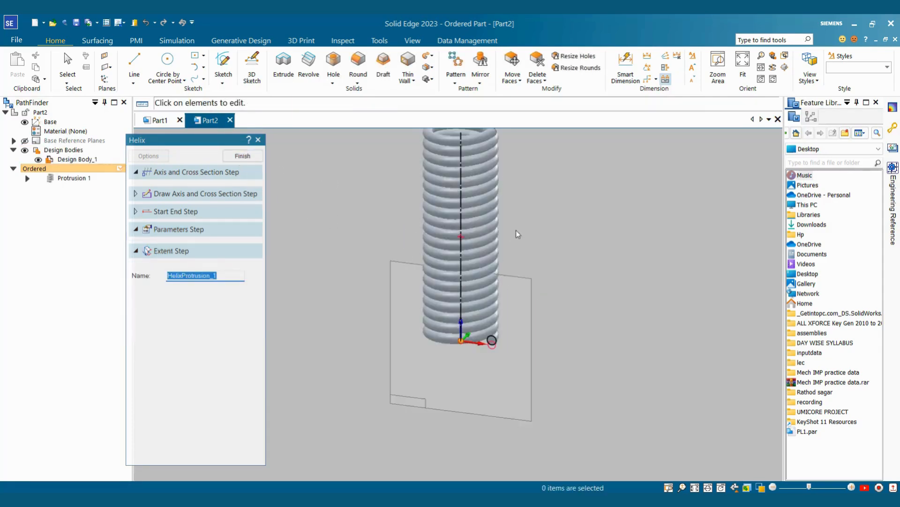
pyautogui.moveTo(516, 230); pyautogui.dragTo(529, 209, button='middle')
pyautogui.scroll(-3, 528, 209)
pyautogui.scroll(3, 514, 177)
pyautogui.moveTo(515, 177); pyautogui.dragTo(555, 266, button='middle')
pyautogui.scroll(2, 554, 267)
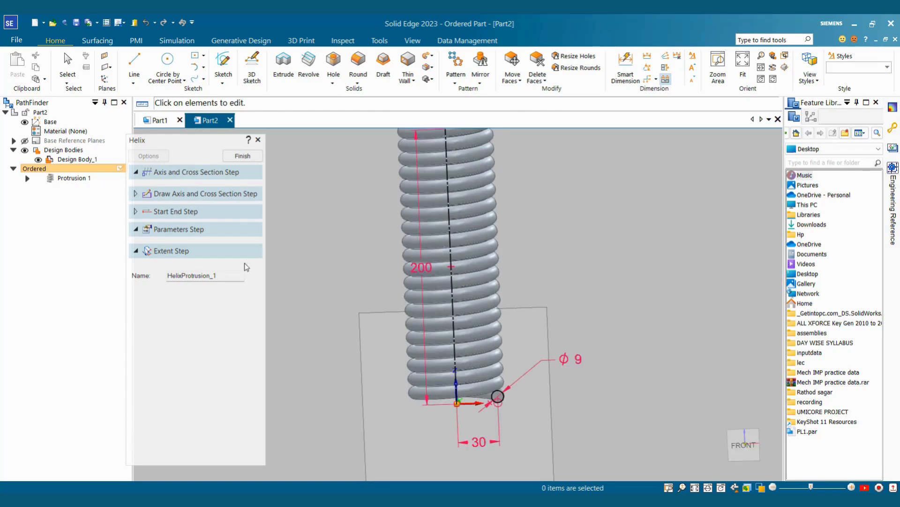
pyautogui.click(175, 230)
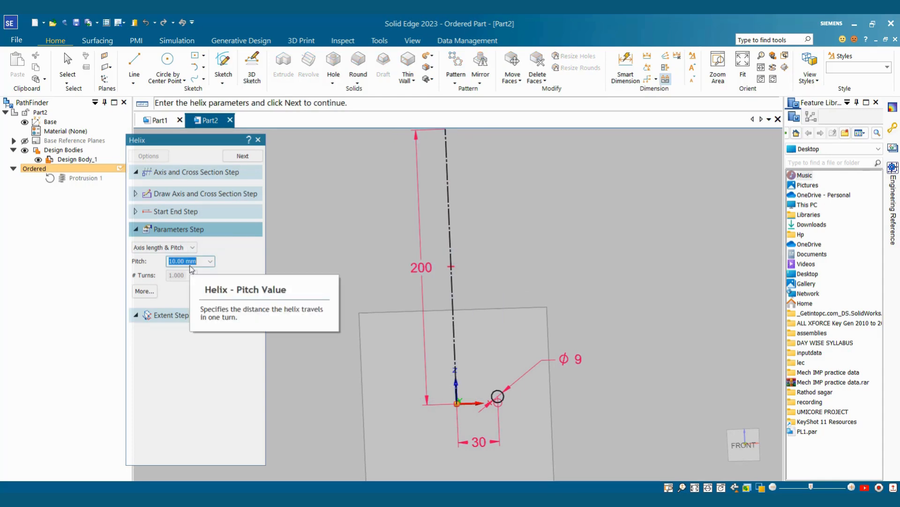
pyautogui.write('12')
pyautogui.press('Return')
# Step: Finish the 12 mm-pitch helix spring and turn it back toward the front
pyautogui.scroll(-3, 548, 225)
pyautogui.moveTo(548, 226); pyautogui.dragTo(548, 222, button='middle')
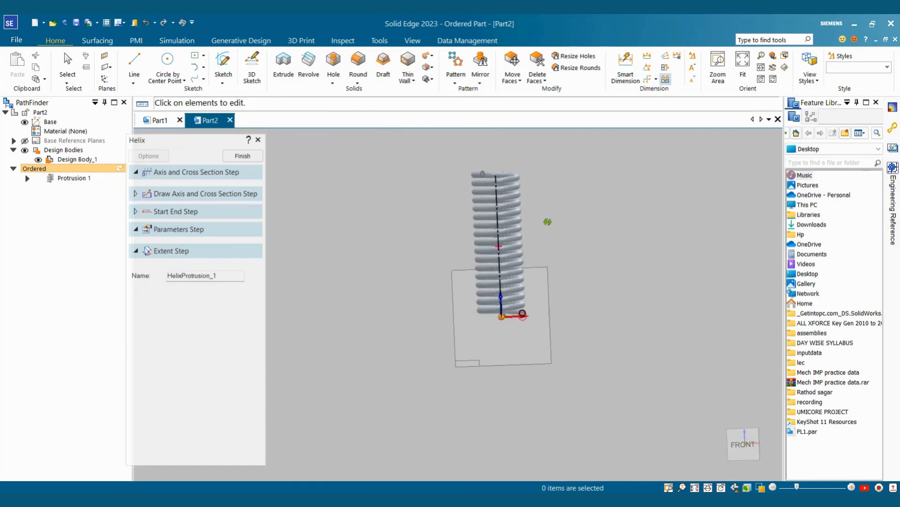
pyautogui.scroll(8, 513, 182)
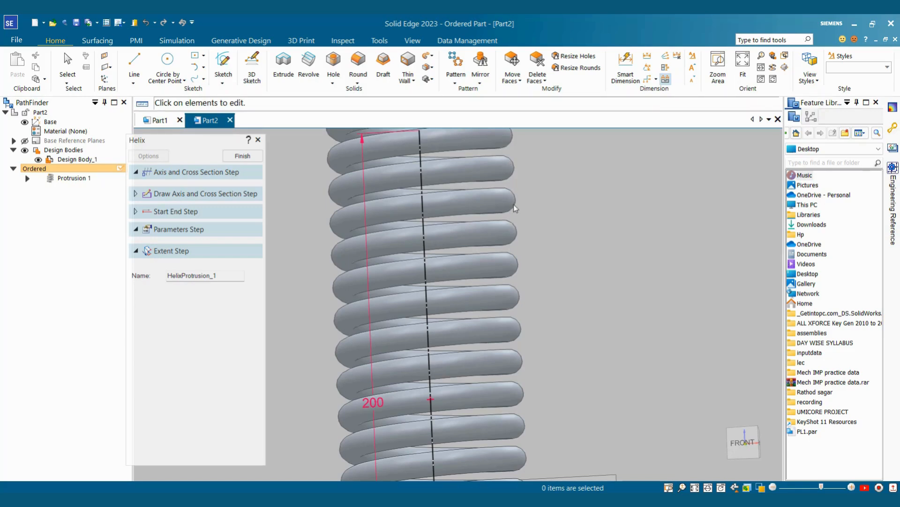
pyautogui.scroll(-5, 567, 231)
pyautogui.moveTo(567, 231); pyautogui.dragTo(571, 284, button='middle')
pyautogui.scroll(3, 557, 316)
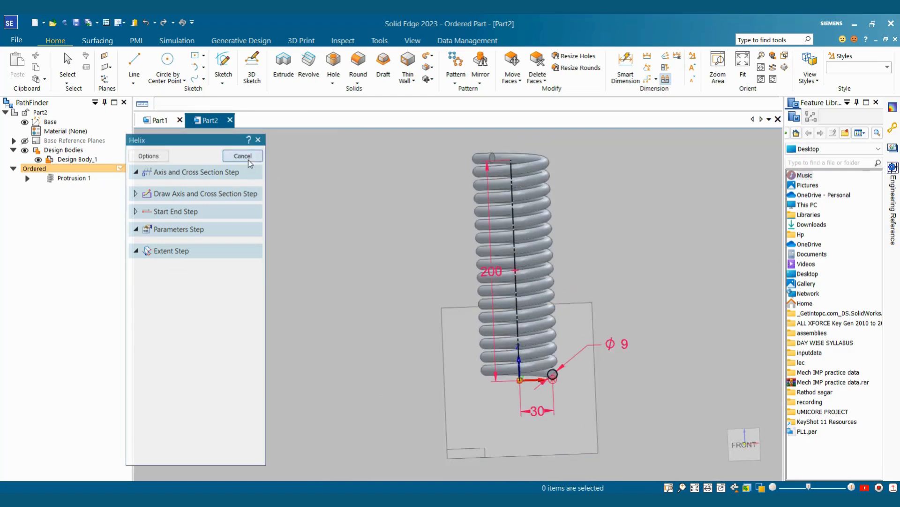
pyautogui.click(248, 159)
pyautogui.scroll(-1, 444, 259)
pyautogui.moveTo(443, 259); pyautogui.dragTo(287, 256, button='middle')
pyautogui.scroll(3, 553, 213)
pyautogui.scroll(-2, 554, 214)
# Step: Edit Protrusion 1's helix to be defined by axis length and 15 turns
pyautogui.click(72, 178)
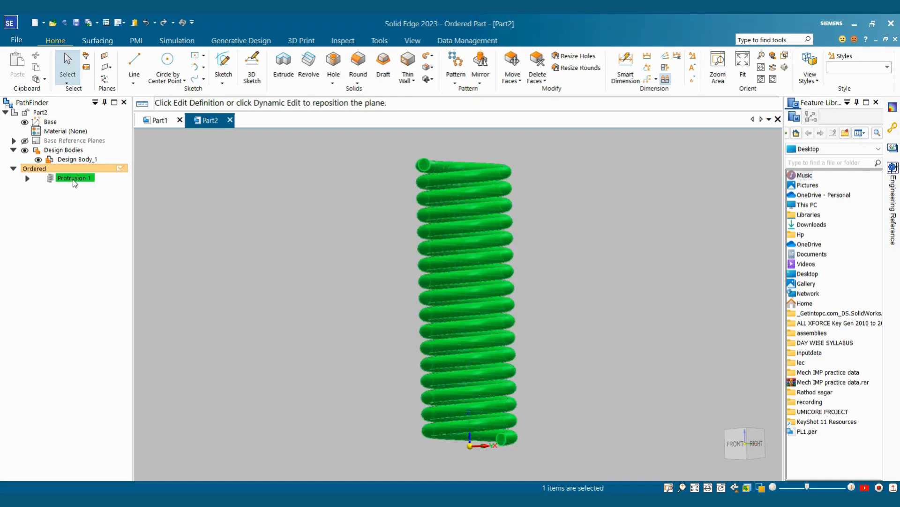
pyautogui.click(96, 149)
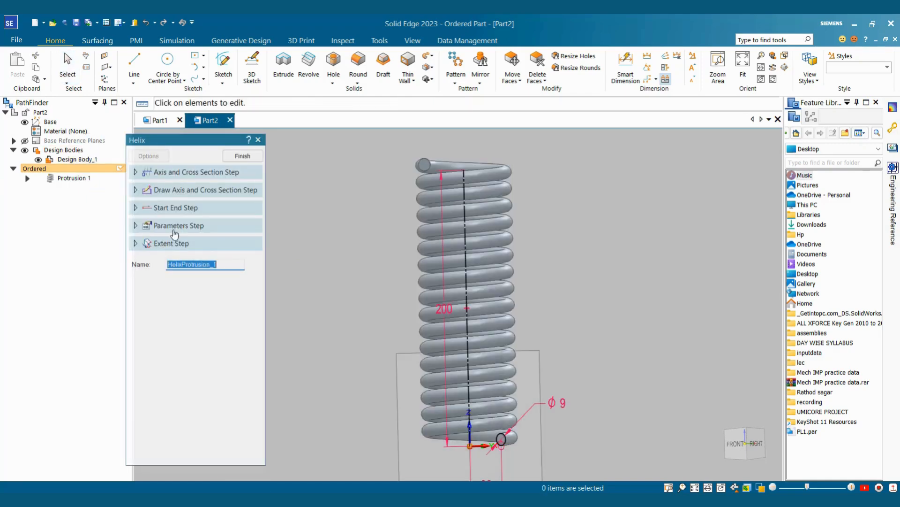
pyautogui.click(164, 225)
pyautogui.click(162, 244)
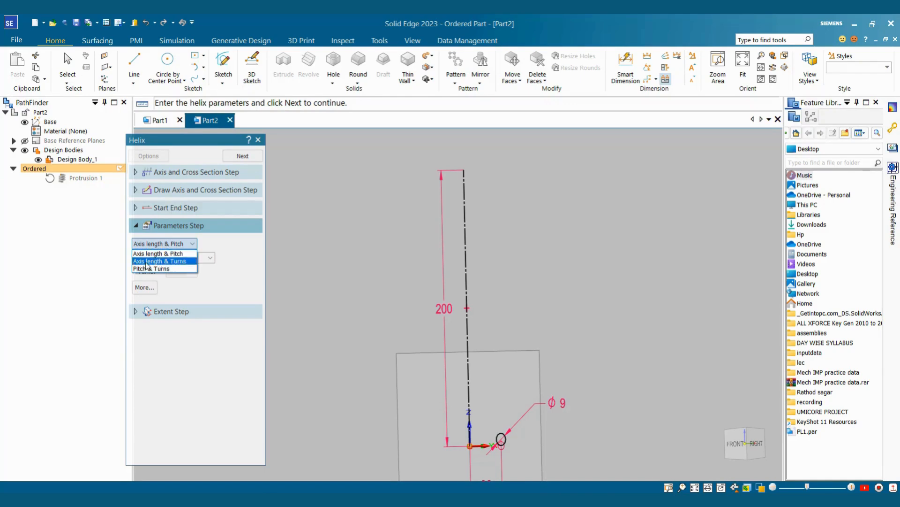
pyautogui.click(171, 261)
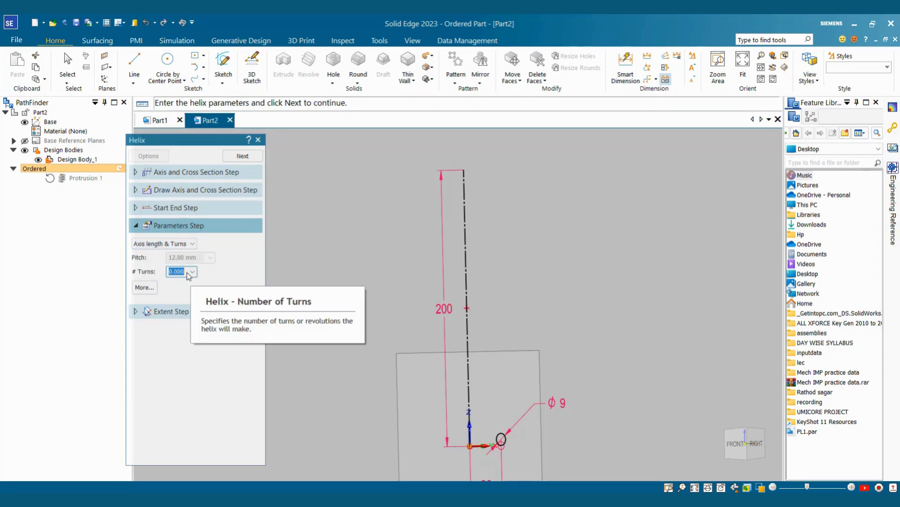
pyautogui.write('15')
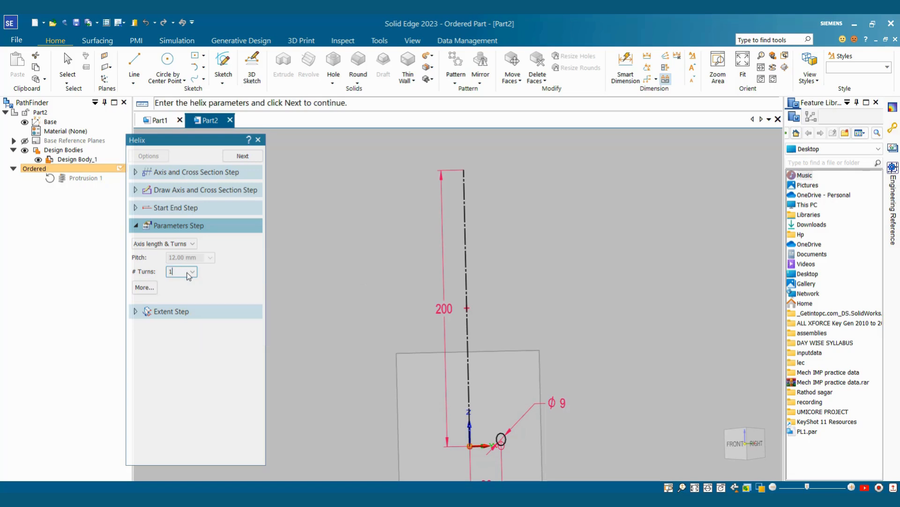
pyautogui.press('Return')
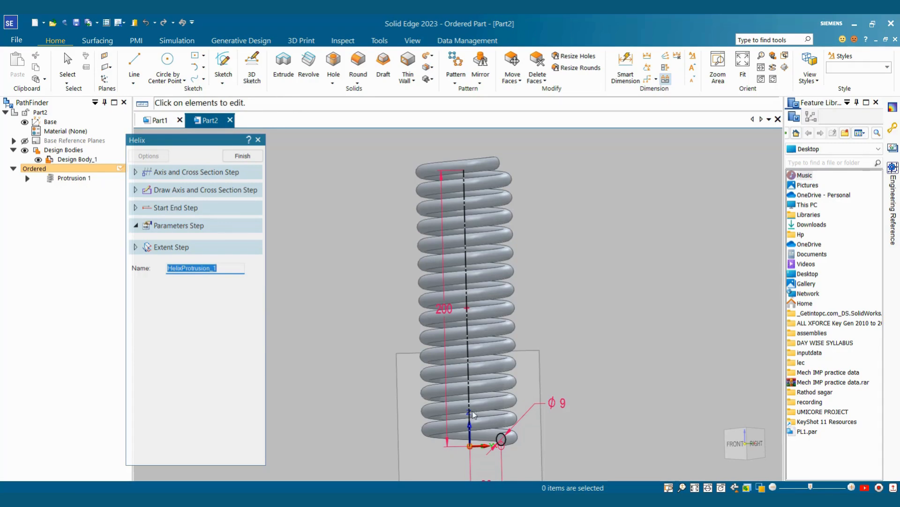
pyautogui.moveTo(472, 414); pyautogui.dragTo(497, 309, button='middle')
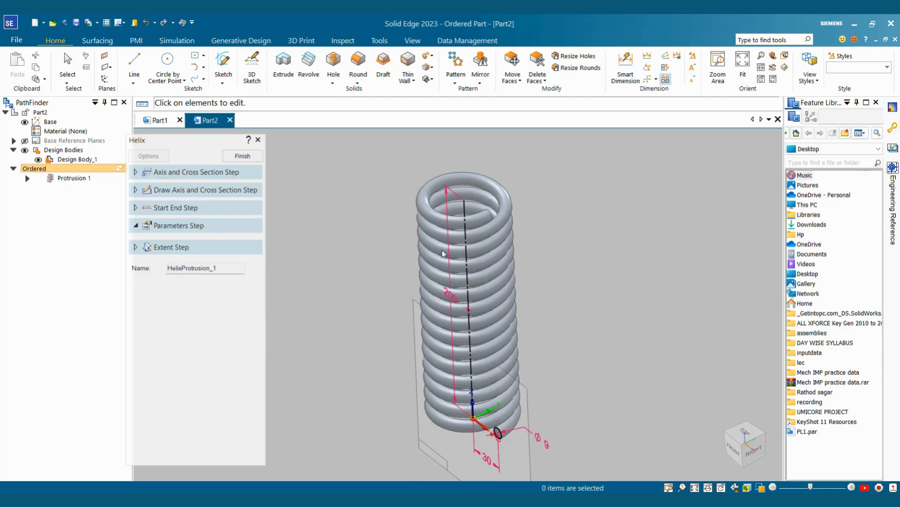
pyautogui.moveTo(436, 282); pyautogui.dragTo(496, 214, button='middle')
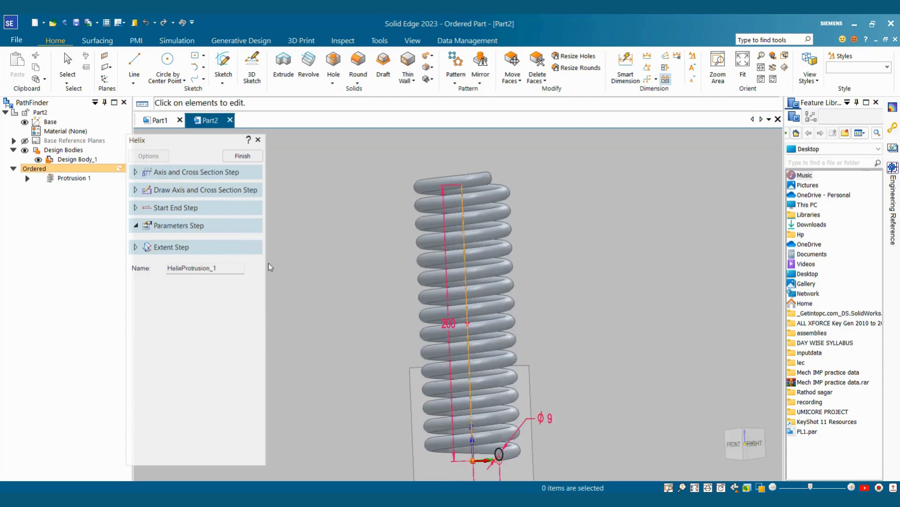
# Step: Switch the helix to Pitch & Turns with 15 turns, replace the pitch, and preview
pyautogui.click(178, 227)
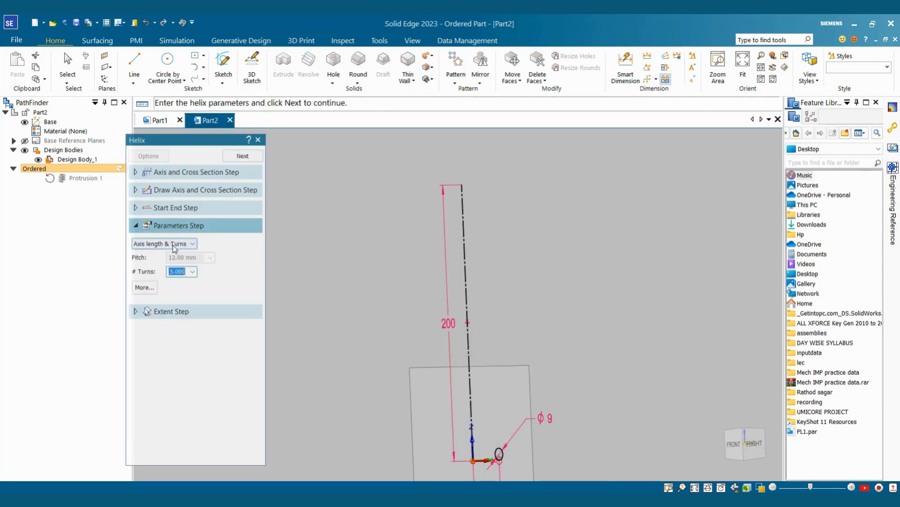
pyautogui.click(173, 244)
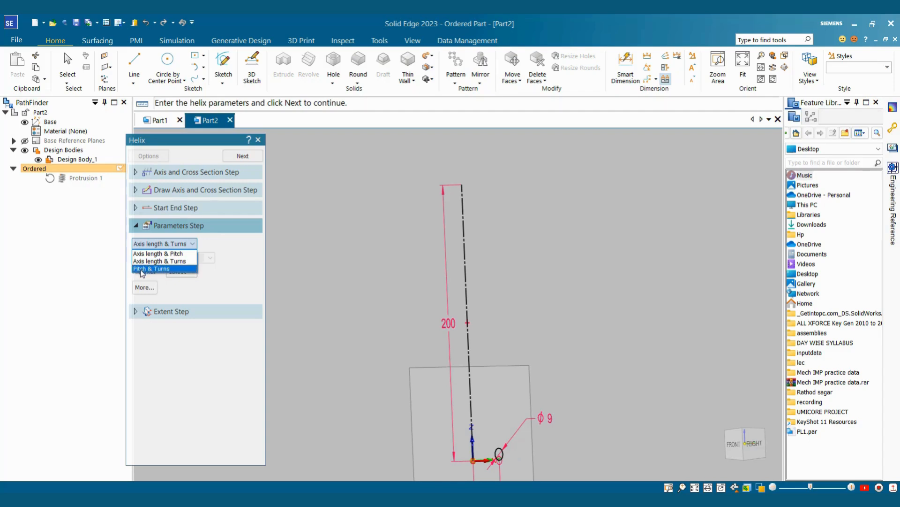
pyautogui.click(161, 269)
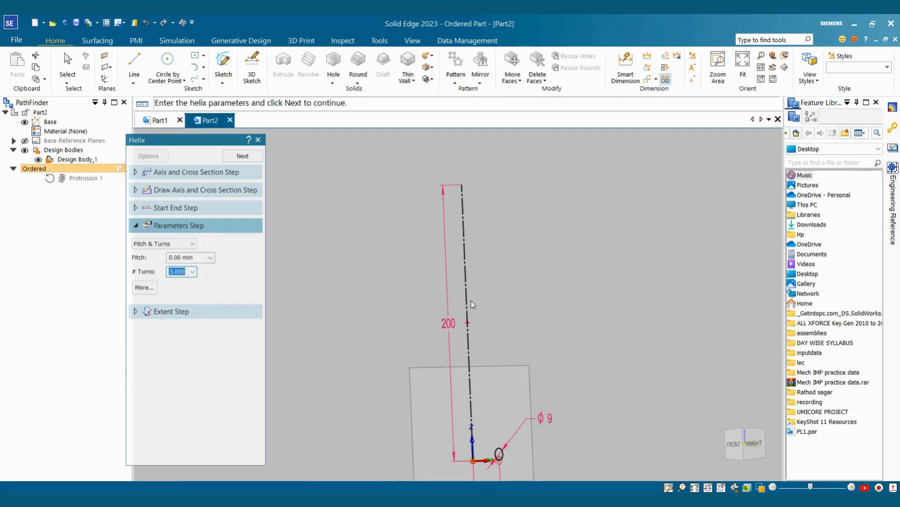
pyautogui.write('15')
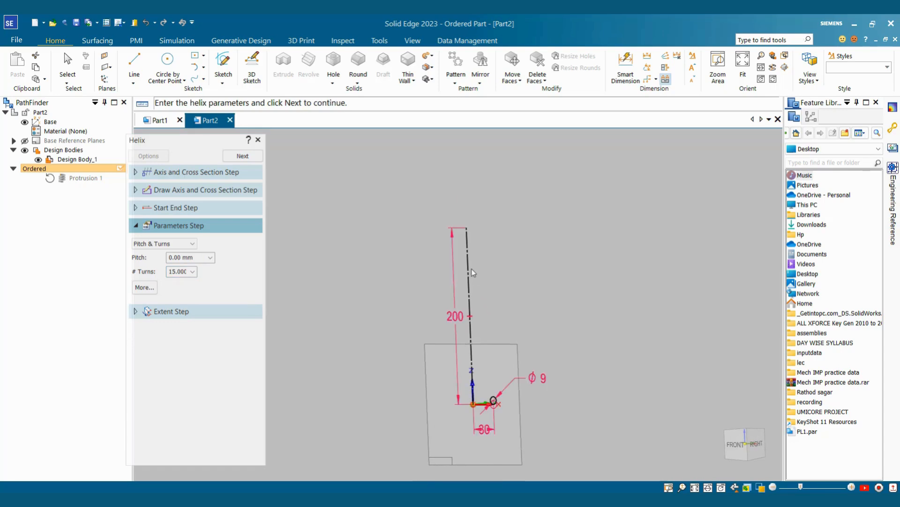
pyautogui.moveTo(475, 306); pyautogui.dragTo(516, 274, button='middle')
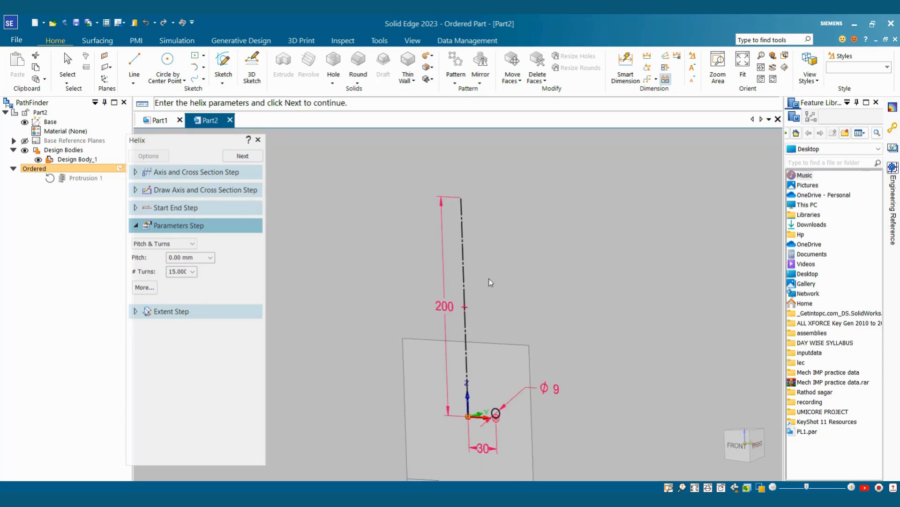
pyautogui.click(192, 257)
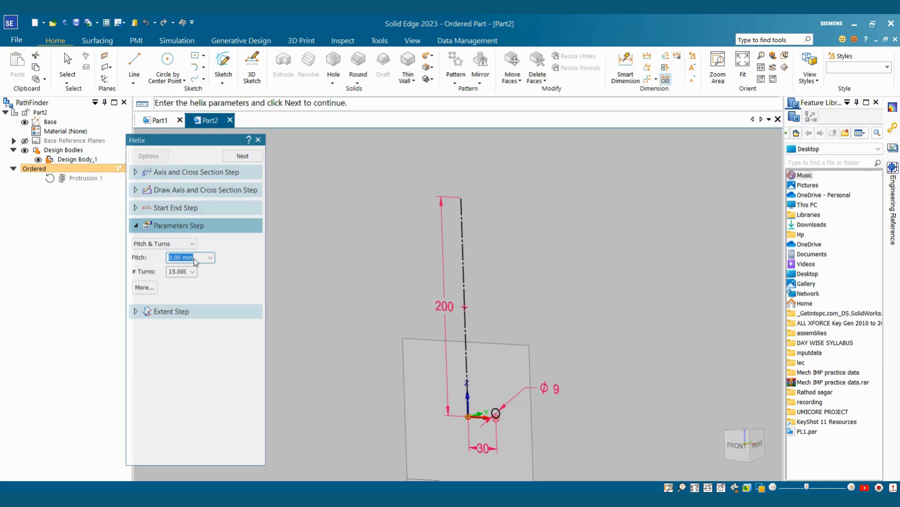
pyautogui.write('12')
pyautogui.click(239, 156)
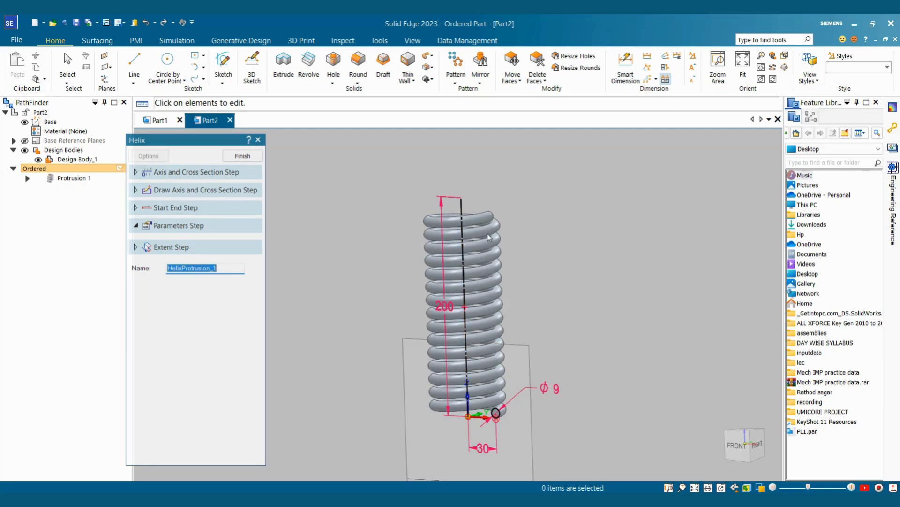
pyautogui.scroll(2, 488, 237)
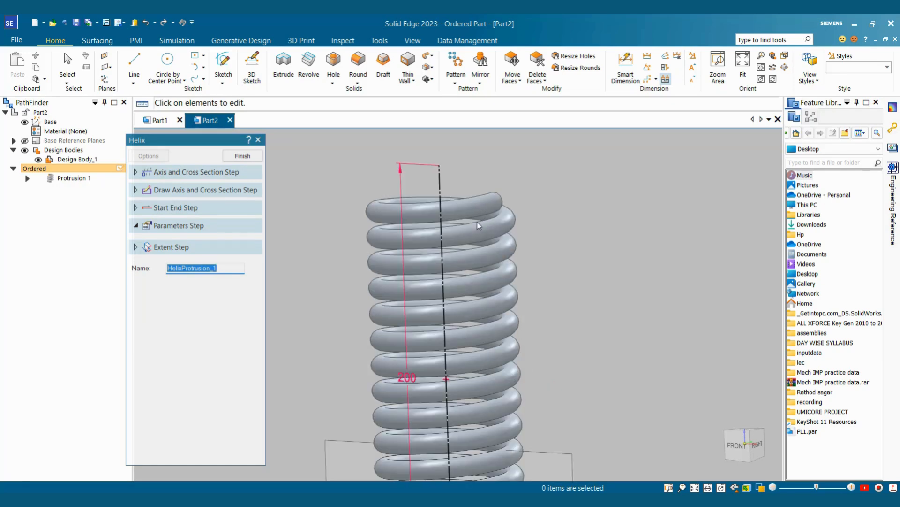
# Step: Finish the redefined 15-turn, 12 mm-pitch spring and bring up the View commands
pyautogui.scroll(-2, 494, 242)
pyautogui.moveTo(537, 229); pyautogui.dragTo(544, 282, button='middle')
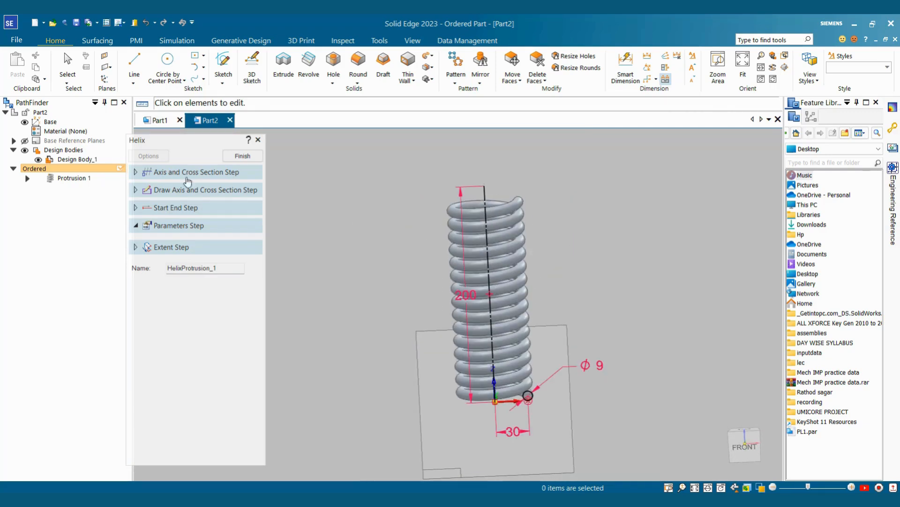
pyautogui.click(242, 156)
pyautogui.moveTo(278, 175); pyautogui.dragTo(511, 224, button='middle')
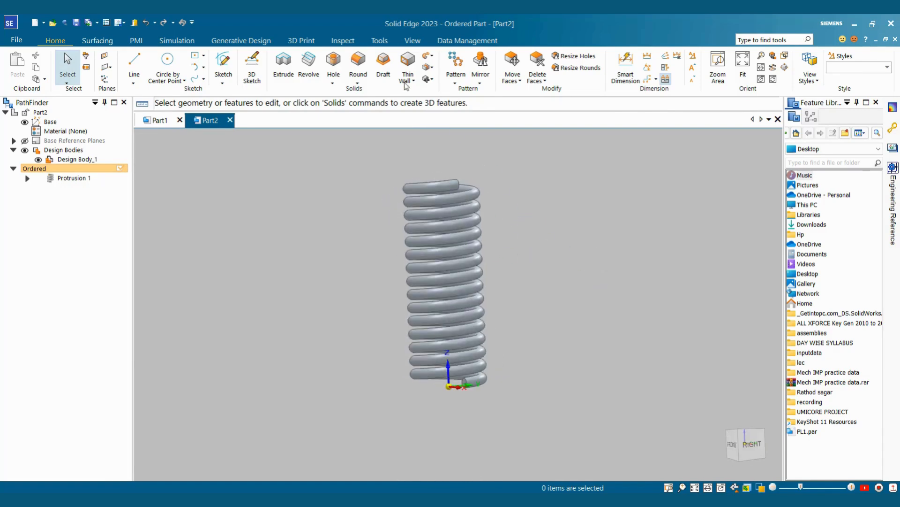
pyautogui.click(413, 41)
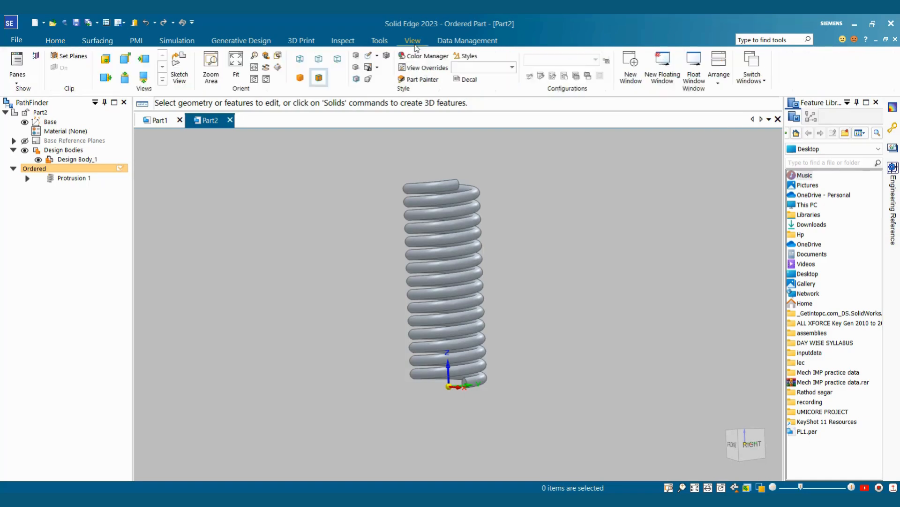
# Step: Paint the spring body Violet with Part Painter, then start a new document with Ctrl+N
pyautogui.click(419, 79)
pyautogui.click(206, 176)
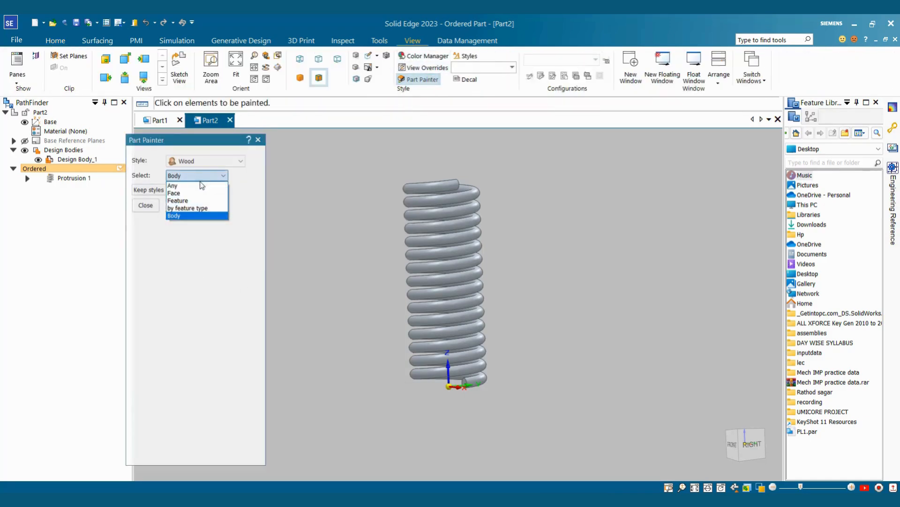
pyautogui.click(202, 183)
pyautogui.click(207, 161)
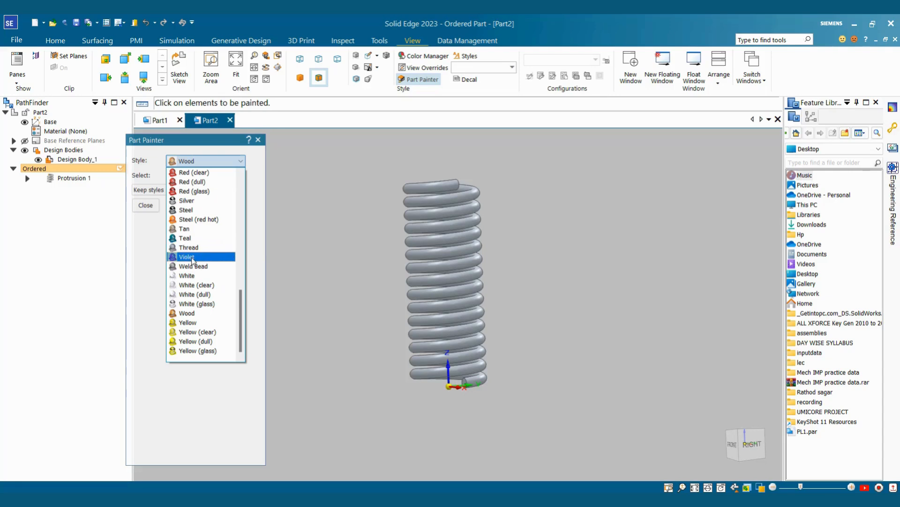
pyautogui.click(192, 257)
pyautogui.click(425, 209)
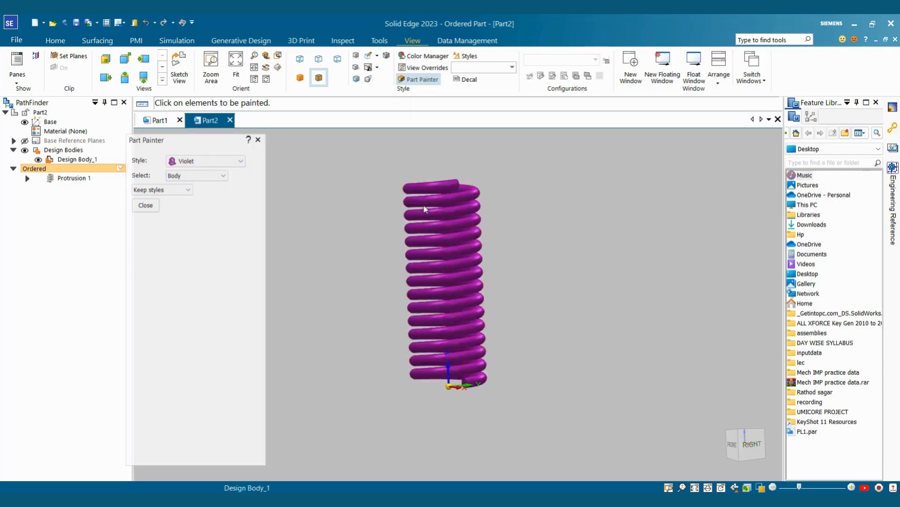
pyautogui.click(156, 207)
pyautogui.moveTo(603, 352)
pyautogui.mouseDown(button='middle')
pyautogui.moveTo(658, 311)
pyautogui.moveTo(481, 402)
pyautogui.moveTo(480, 412)
pyautogui.moveTo(561, 414)
pyautogui.moveTo(638, 283)
pyautogui.mouseUp(button='middle')
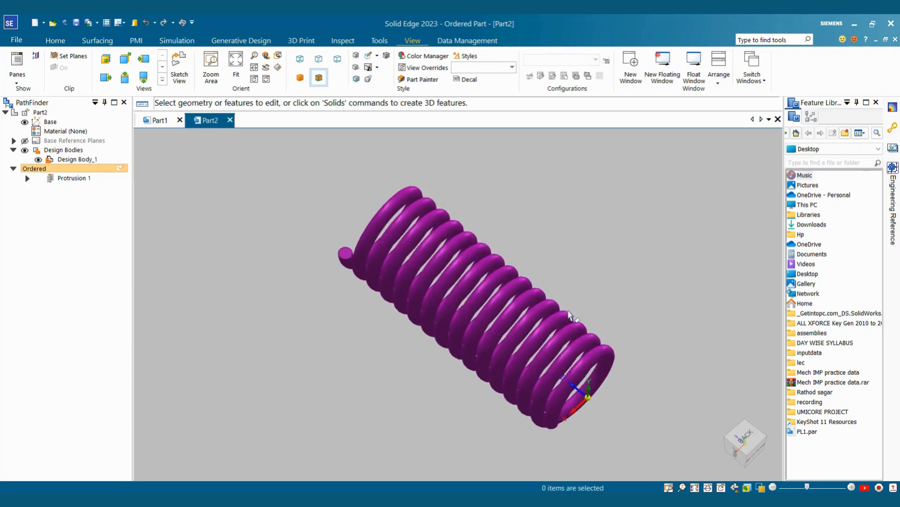
pyautogui.moveTo(590, 293); pyautogui.dragTo(638, 294, button='middle')
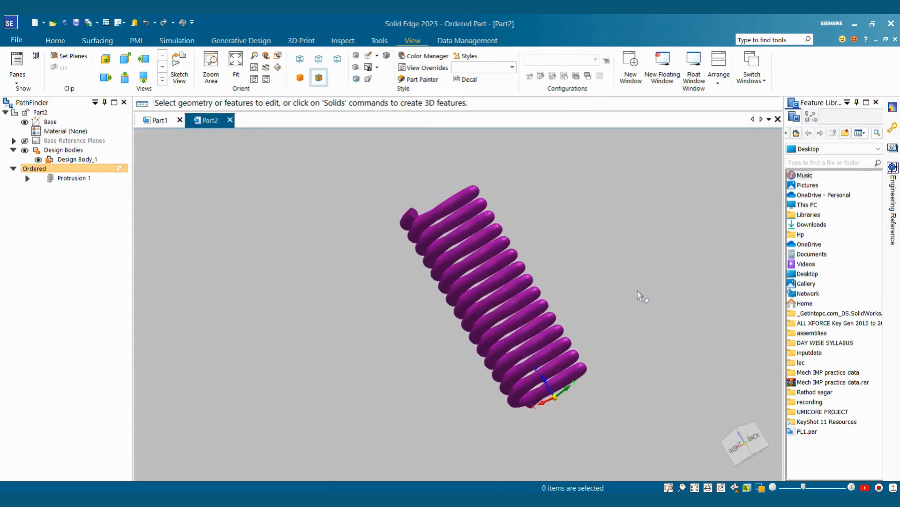
pyautogui.hotkey('ctrl', 'n')
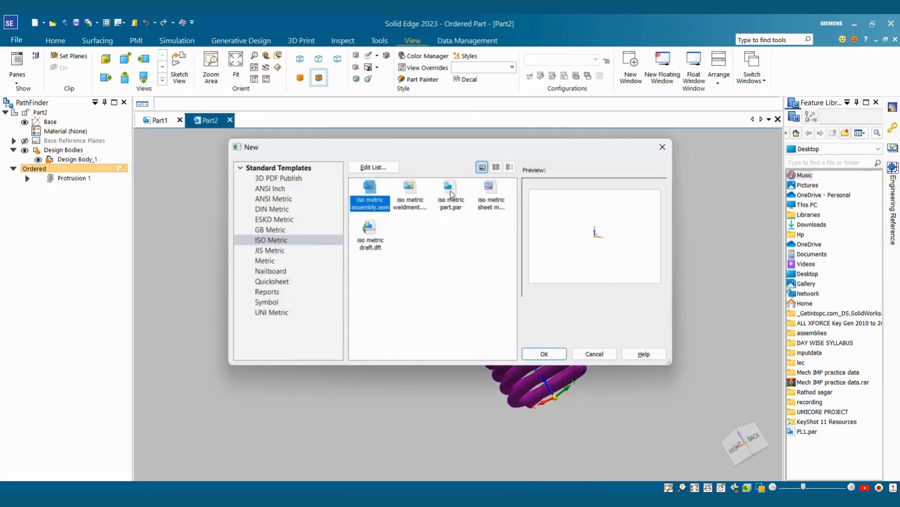
# Step: Create Part3 from the iso metric part.par template and start a Revolve sketch on the front plane
pyautogui.click(450, 190)
pyautogui.click(543, 353)
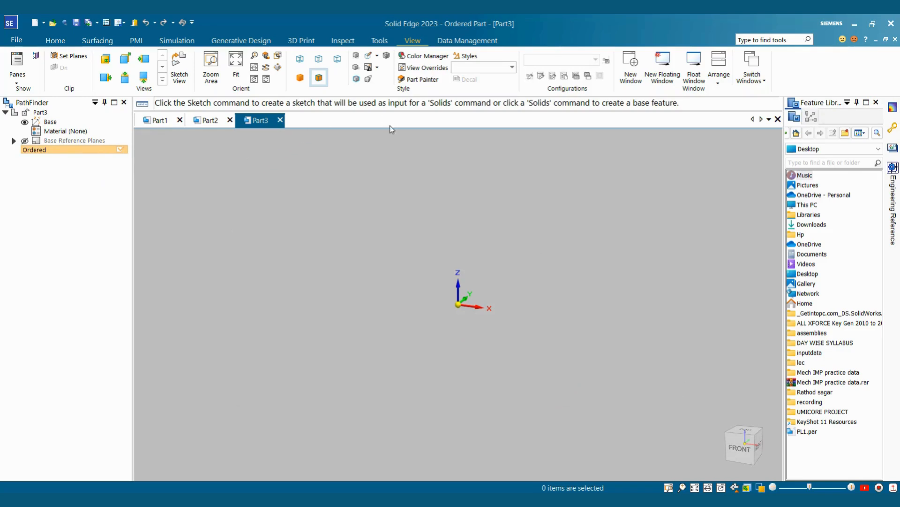
pyautogui.click(55, 40)
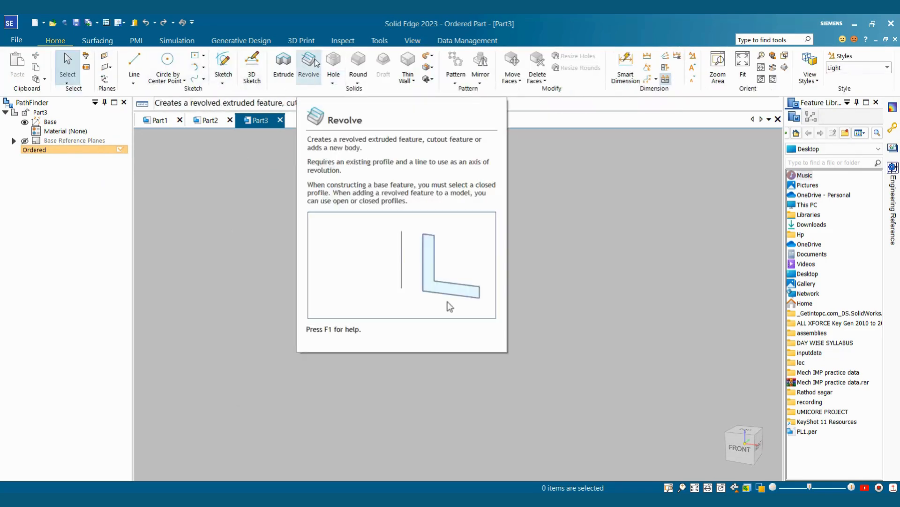
pyautogui.click(310, 63)
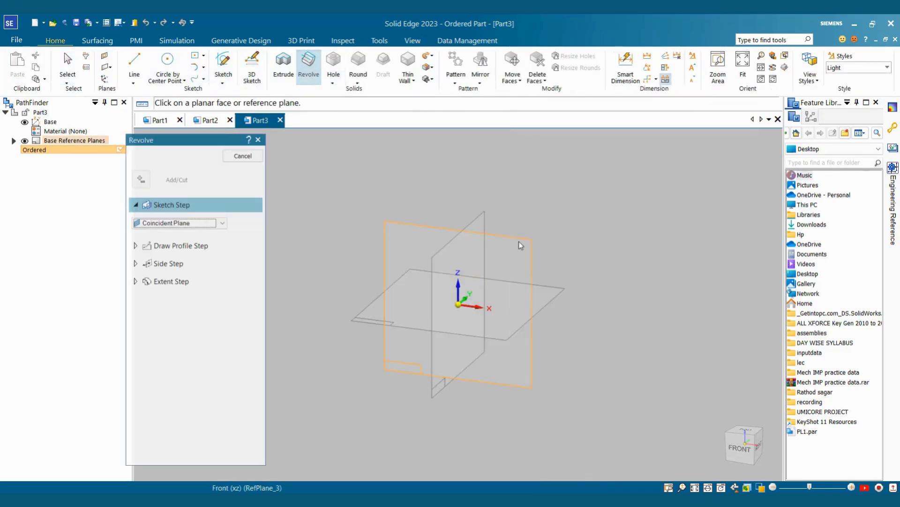
pyautogui.click(519, 241)
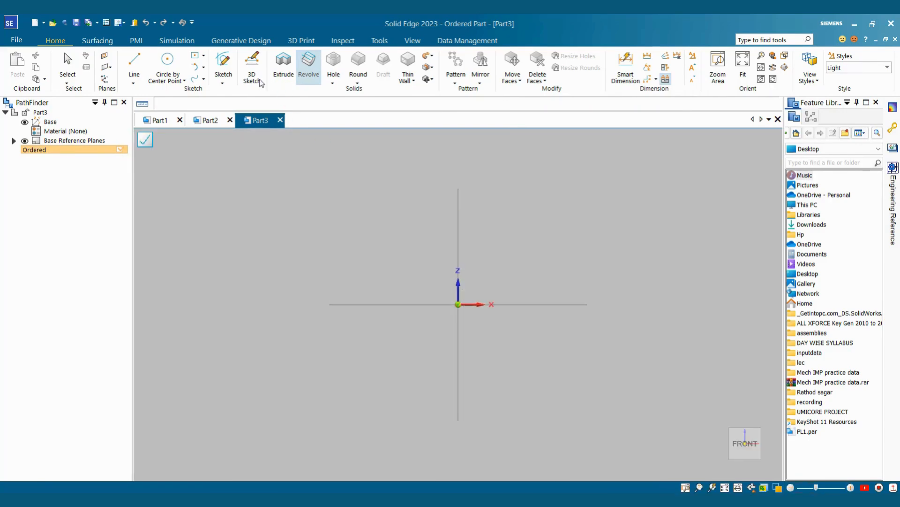
# Step: Draw a two-corner rectangle from the origin, dimensioned 60 mm tall and 6 mm wide
pyautogui.click(211, 55)
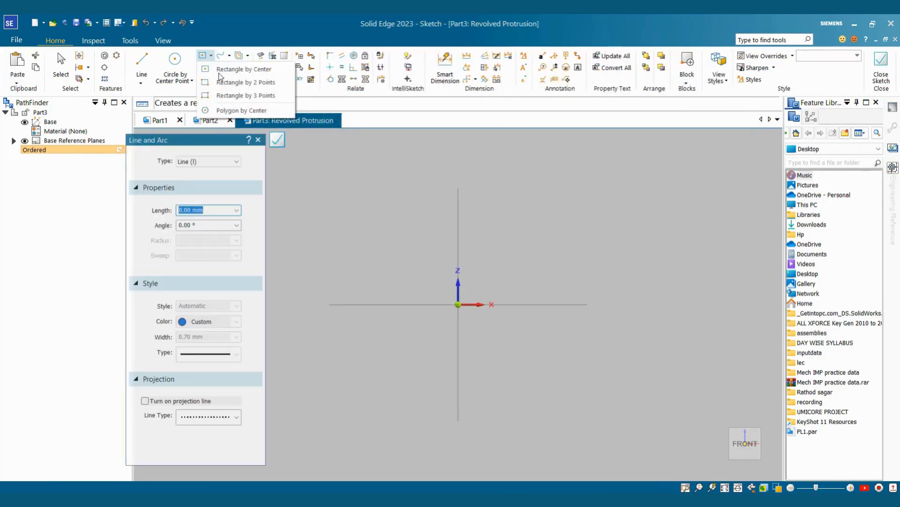
pyautogui.click(251, 87)
pyautogui.click(458, 305)
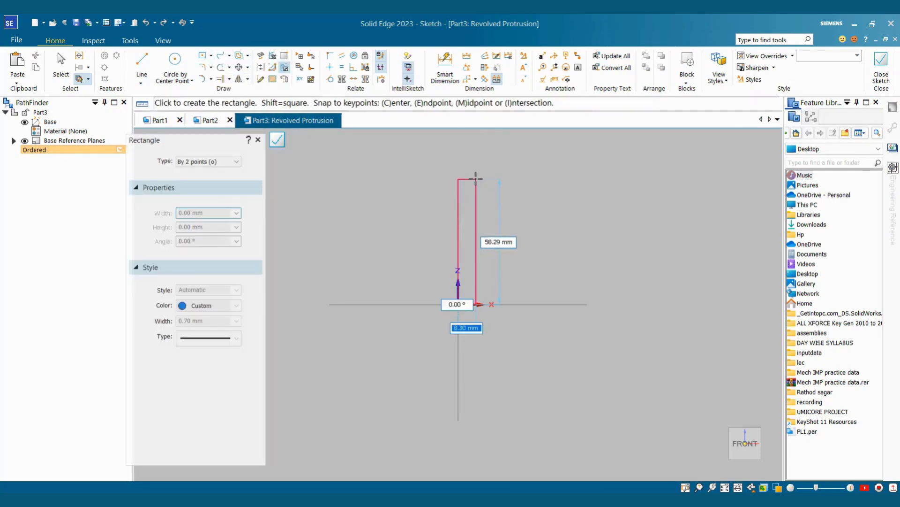
pyautogui.click(475, 167)
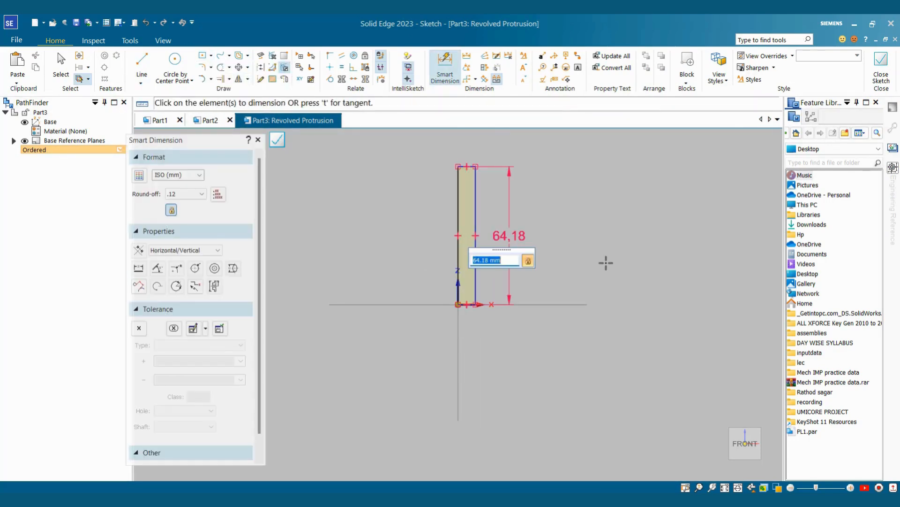
pyautogui.write('60')
pyautogui.press('Return')
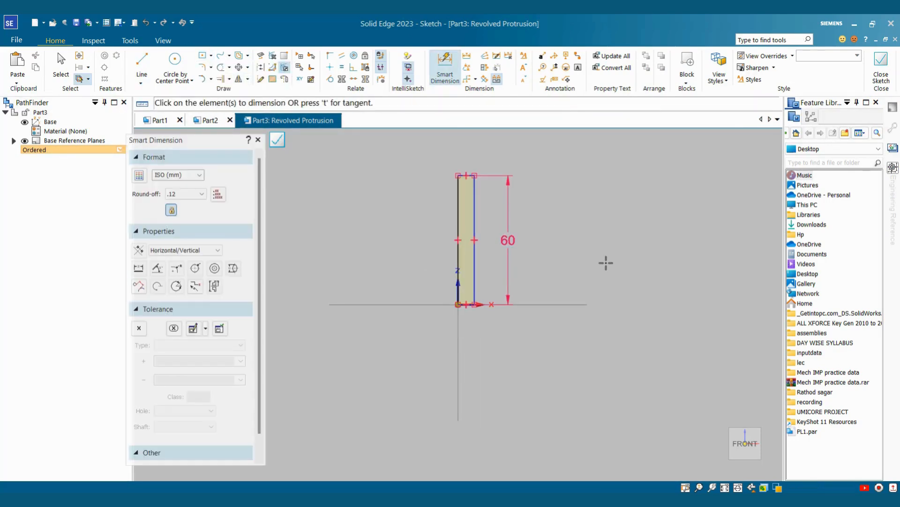
pyautogui.click(470, 174)
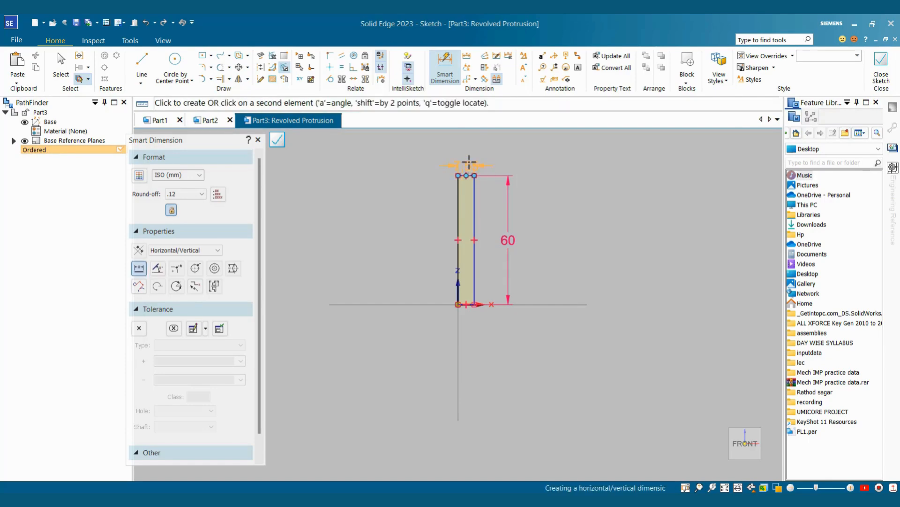
pyautogui.click(468, 162)
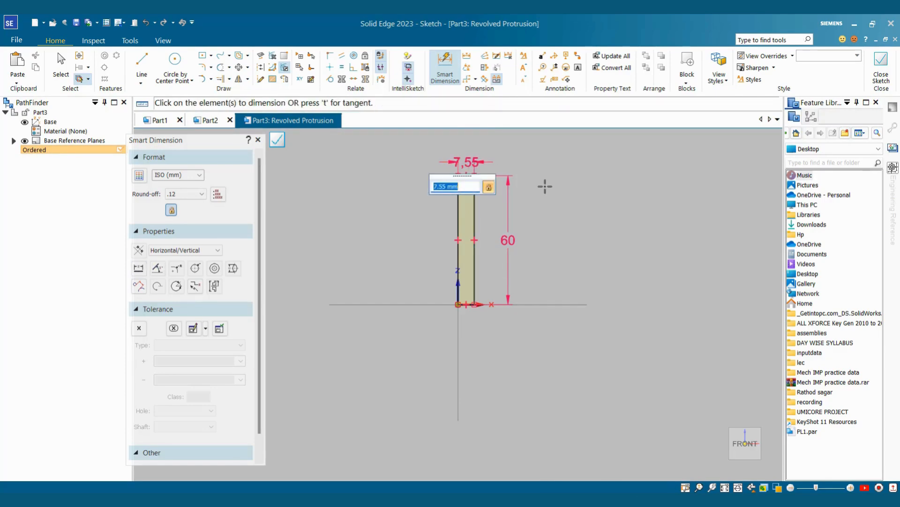
pyautogui.write('6')
pyautogui.press('Return')
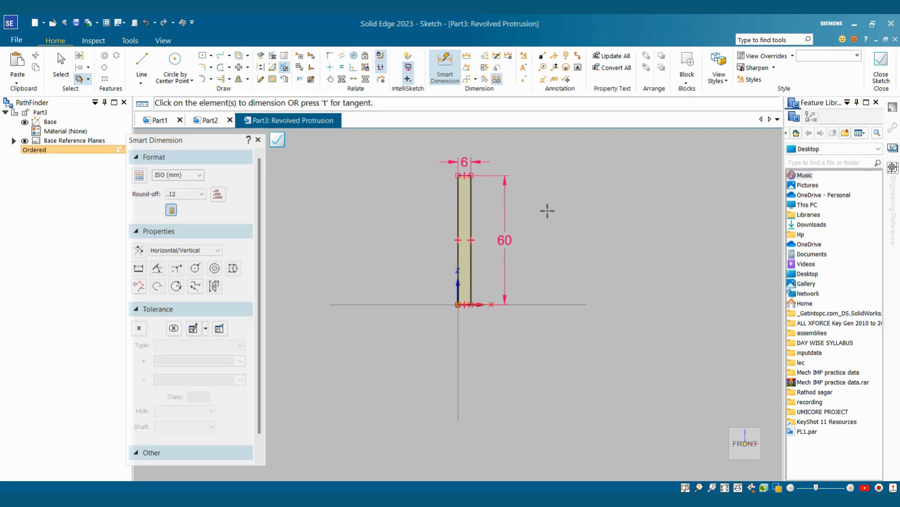
pyautogui.press('Escape')
# Step: Set the rectangle's vertical edge as the revolution axis and revolve it into a solid cylinder
pyautogui.click(881, 70)
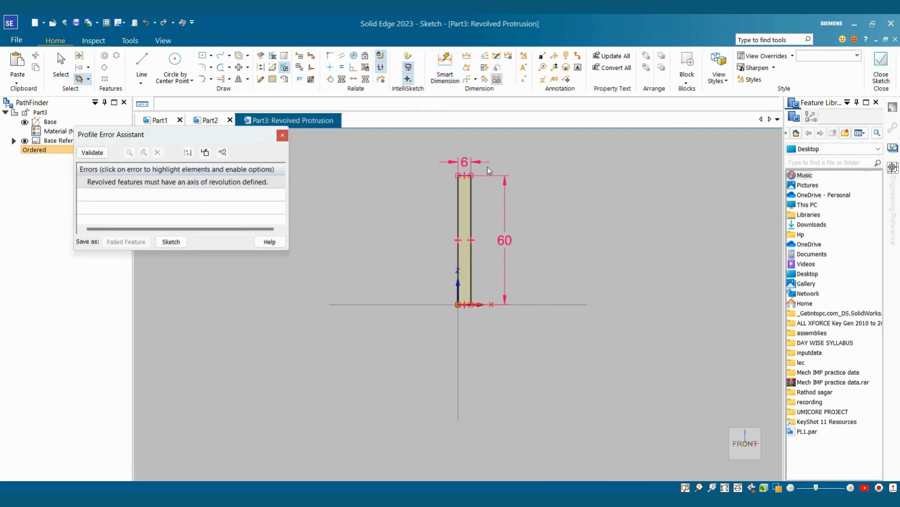
pyautogui.click(282, 136)
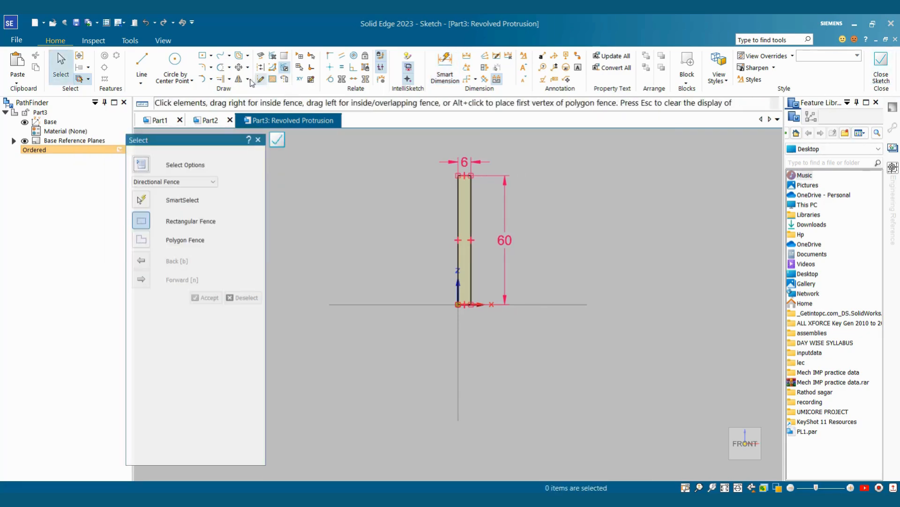
pyautogui.click(285, 79)
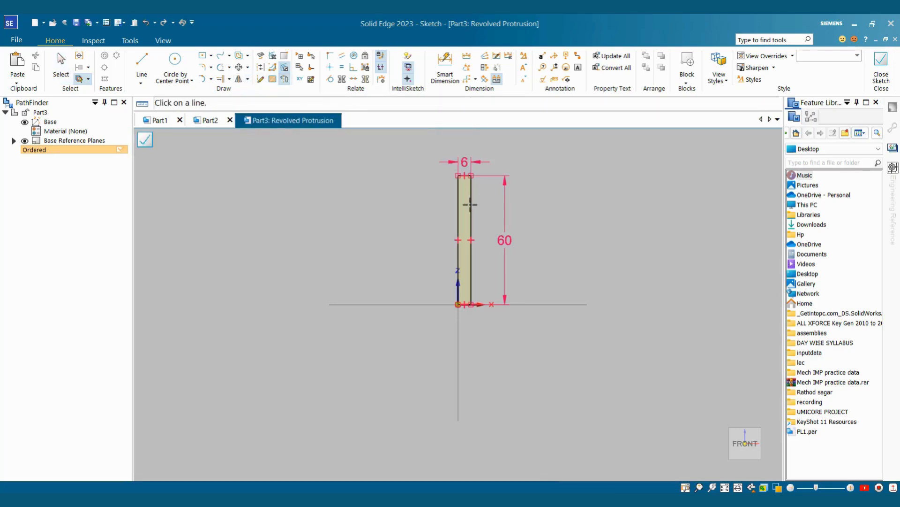
pyautogui.click(460, 206)
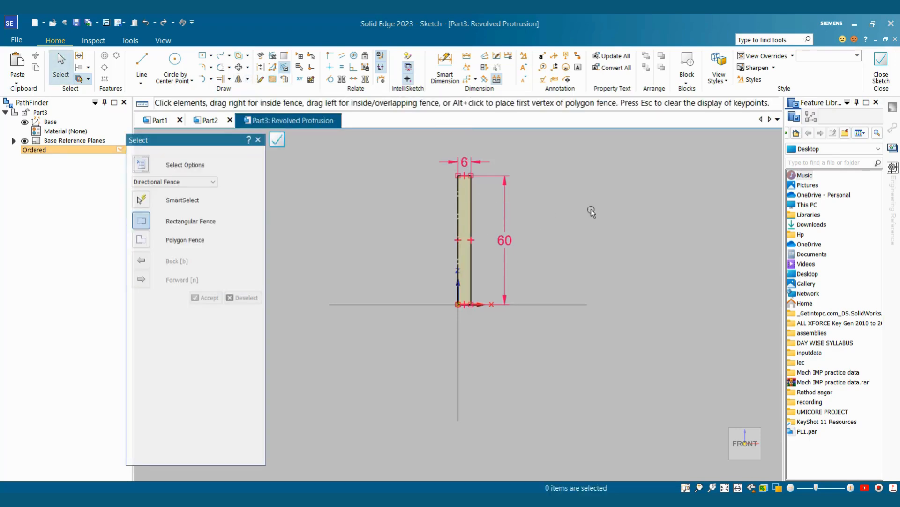
pyautogui.click(880, 68)
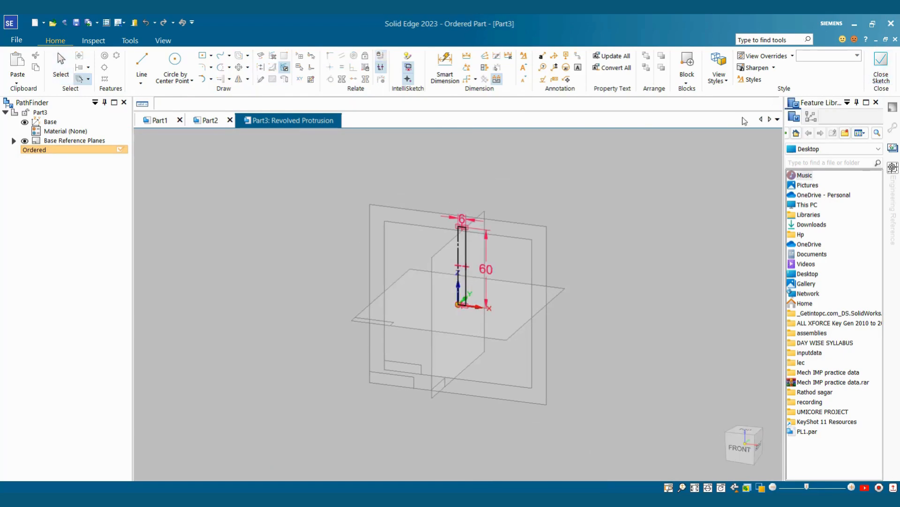
pyautogui.click(230, 226)
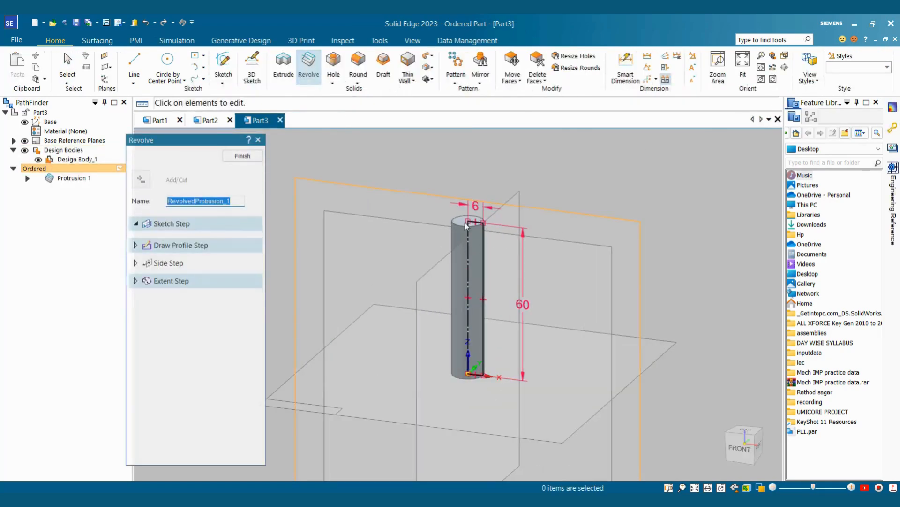
# Step: Start an extrusion on the shank's top face and draw a hexagon centred on the origin
pyautogui.click(243, 156)
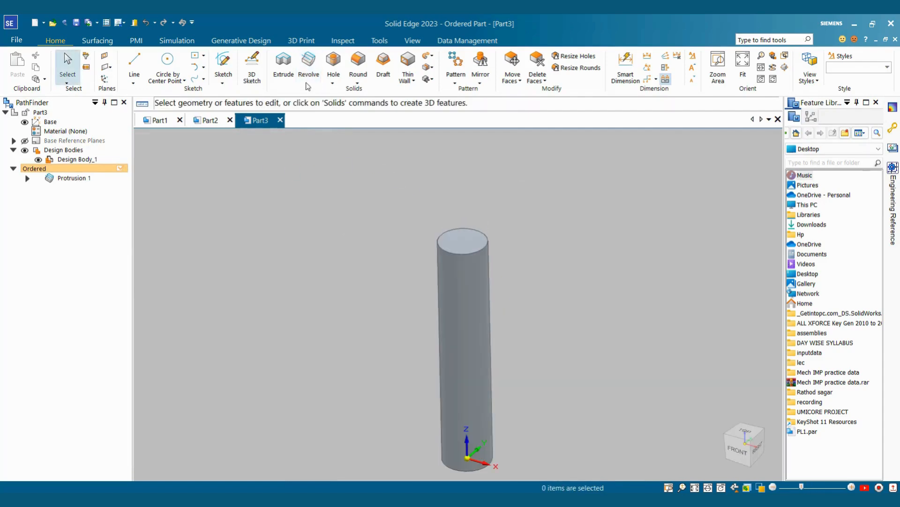
pyautogui.click(284, 65)
pyautogui.click(477, 244)
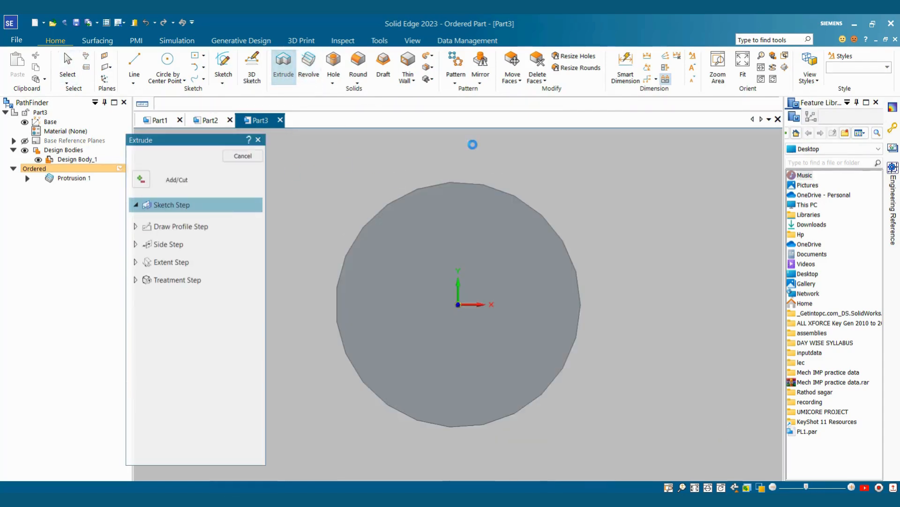
pyautogui.click(211, 56)
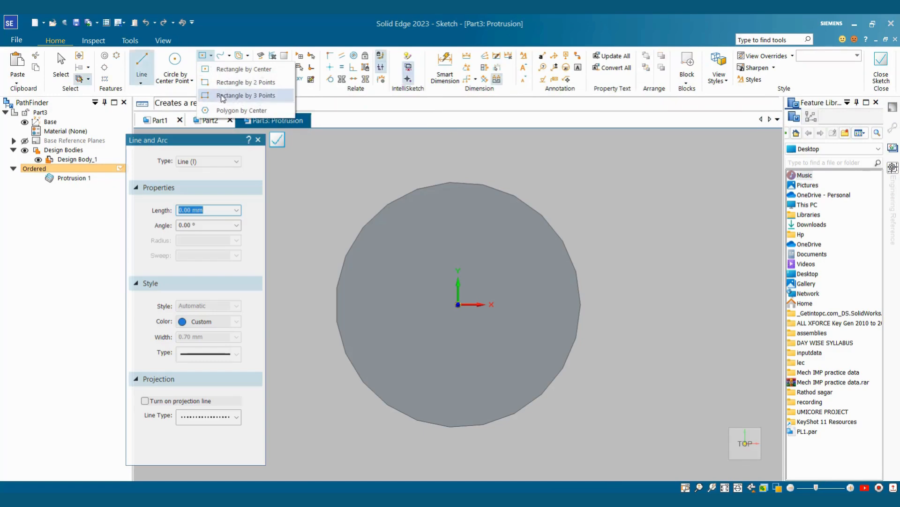
pyautogui.click(242, 111)
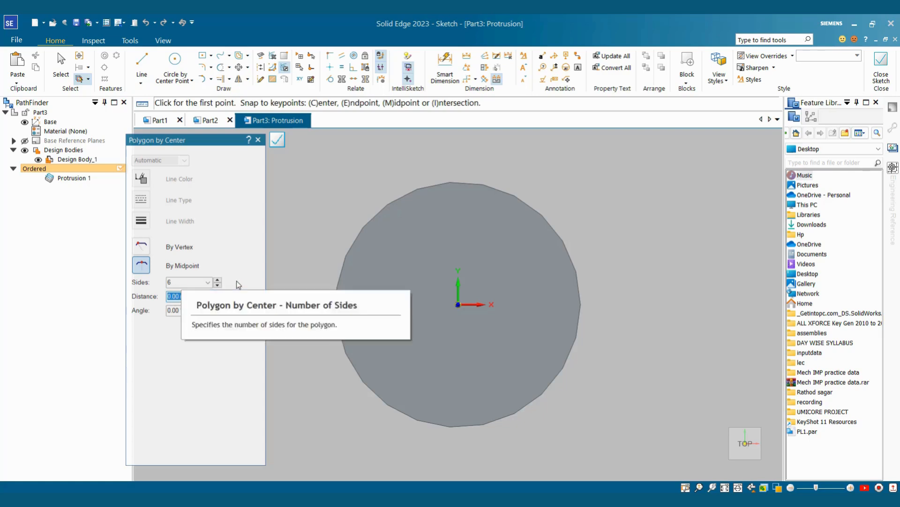
pyautogui.click(458, 304)
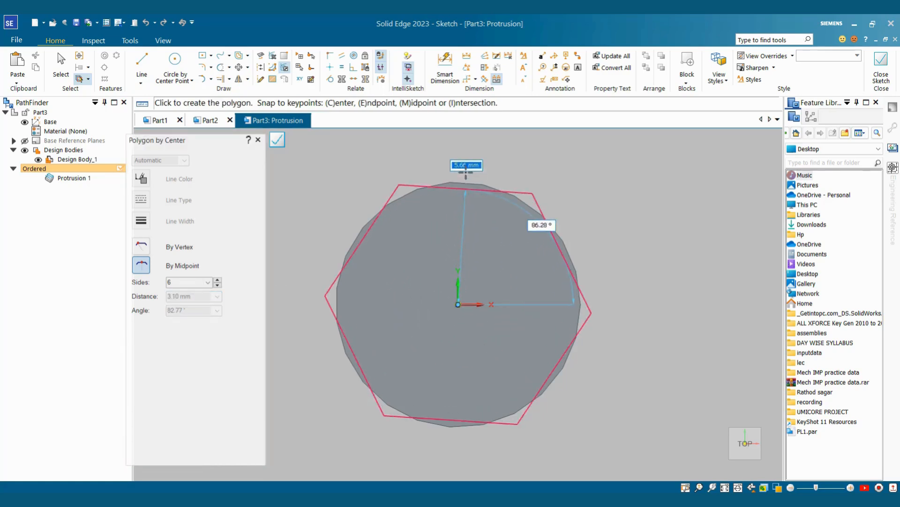
pyautogui.scroll(-3, 465, 172)
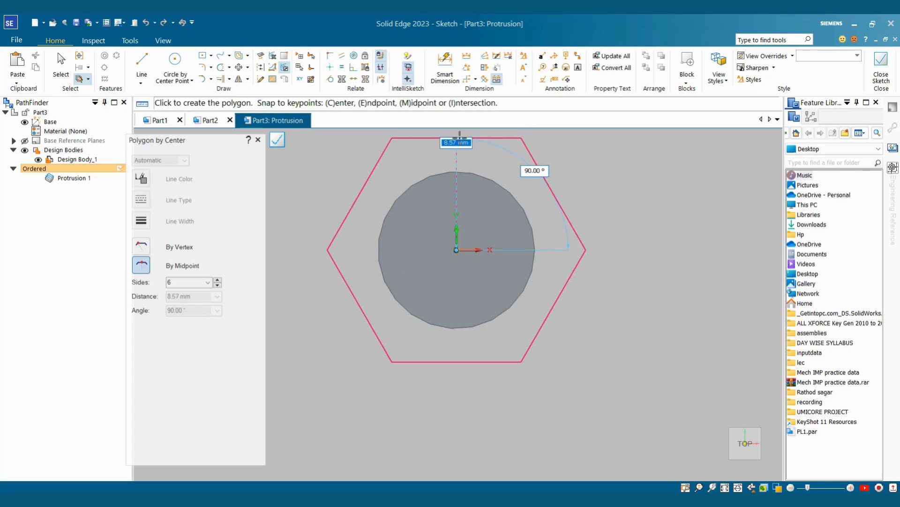
pyautogui.click(458, 137)
pyautogui.press('Escape')
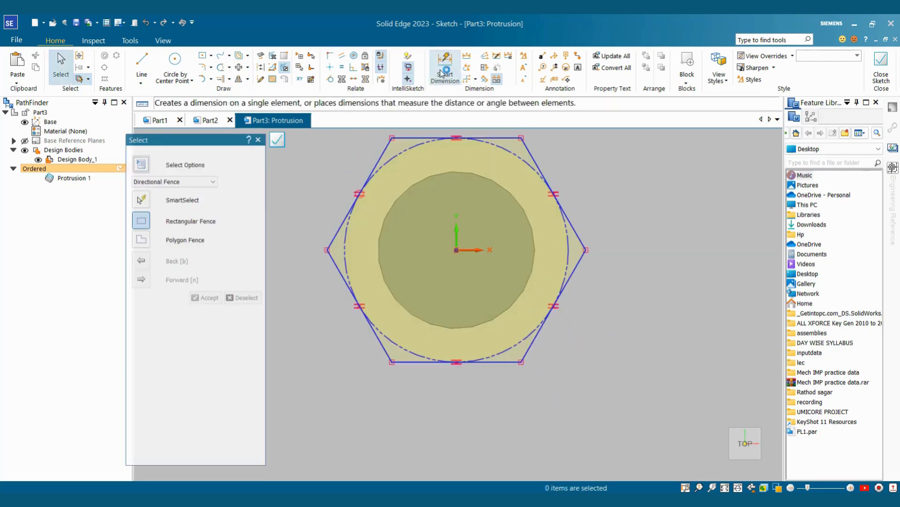
# Step: Make the hexagon's top edge horizontal and set its circle diameter to 20 mm
pyautogui.click(442, 73)
pyautogui.click(519, 155)
pyautogui.click(571, 151)
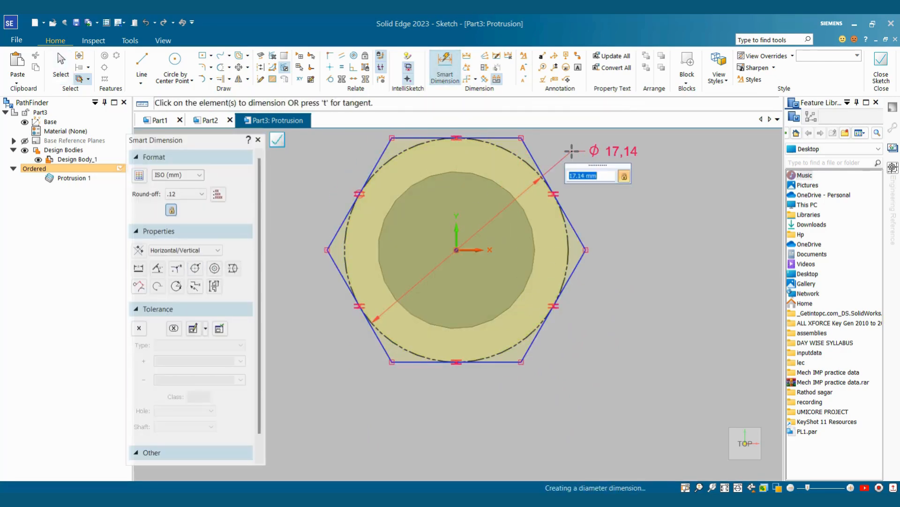
pyautogui.press('Return')
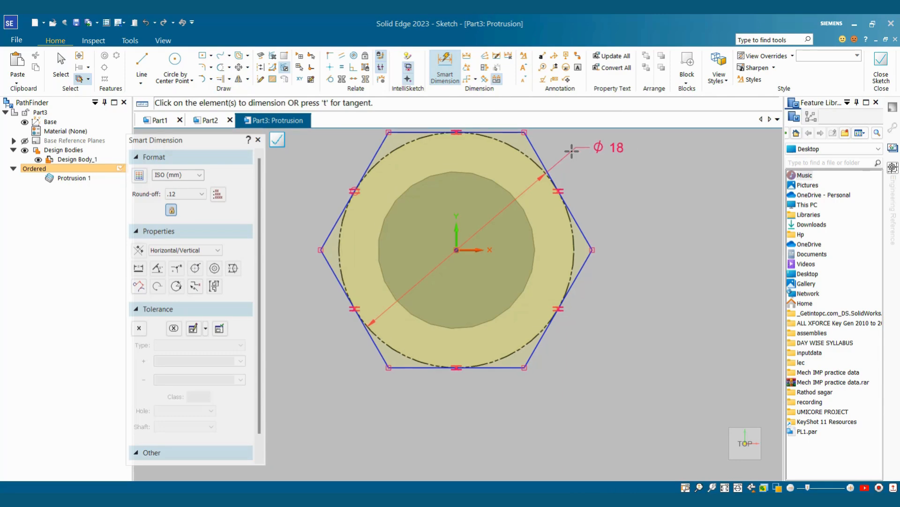
pyautogui.press('Escape')
pyautogui.scroll(-1, 579, 209)
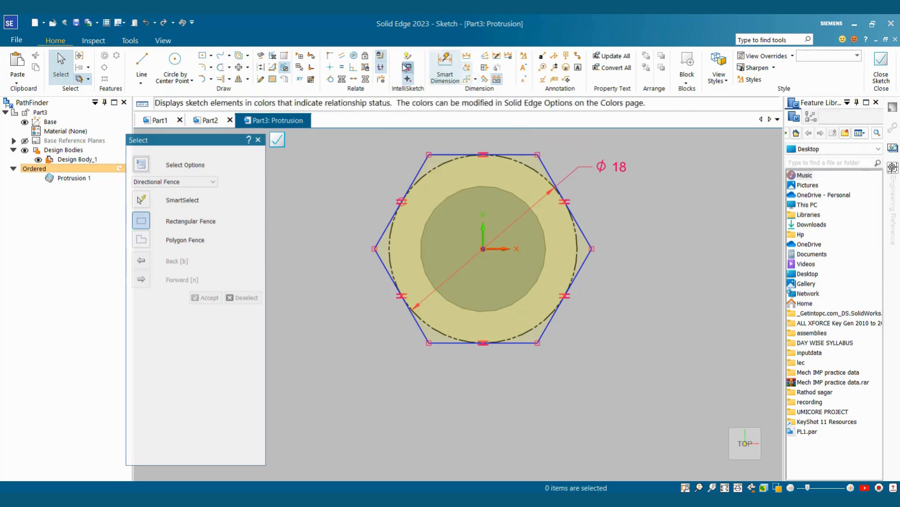
pyautogui.click(331, 67)
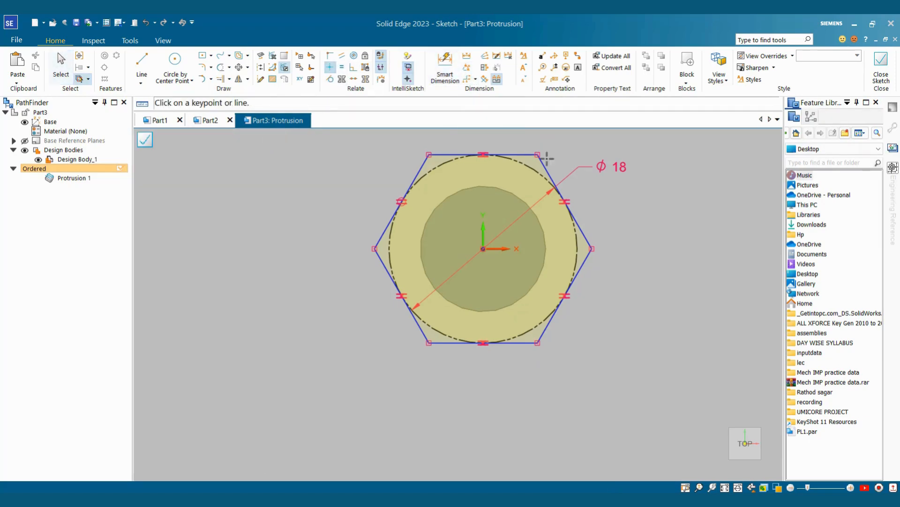
pyautogui.click(516, 155)
pyautogui.write('20')
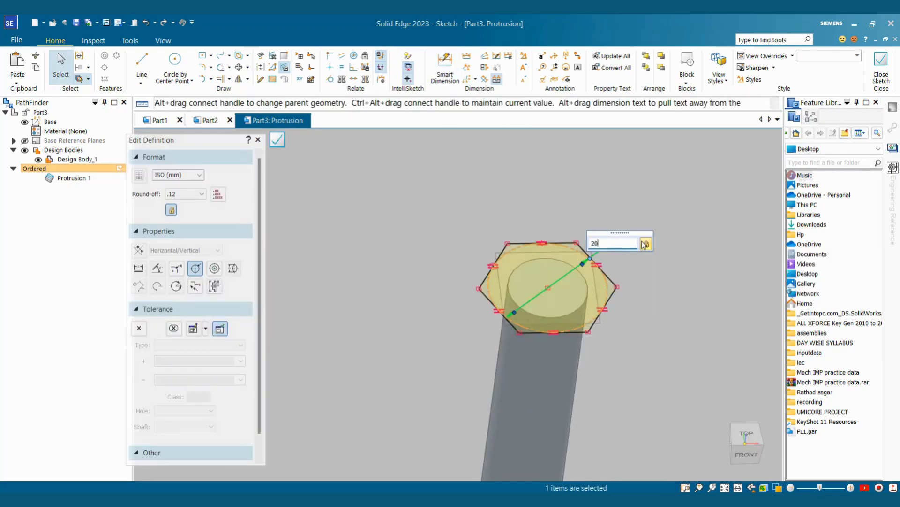
pyautogui.press('Return')
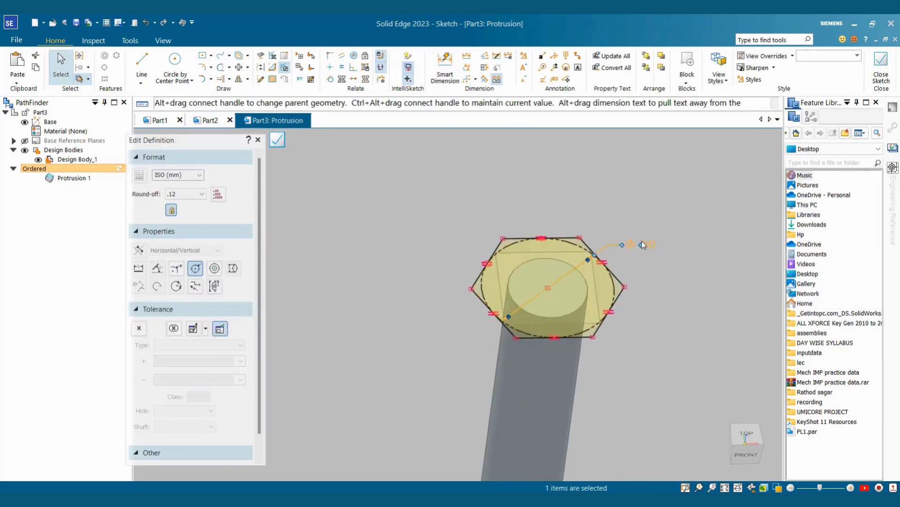
# Step: Close the hexagon sketch and finish extruding the hex head onto the shank
pyautogui.click(881, 68)
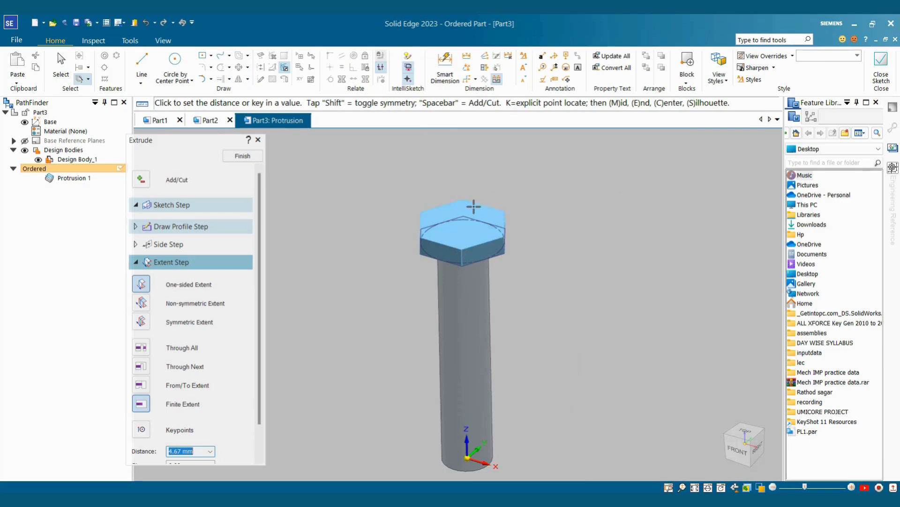
pyautogui.click(472, 181)
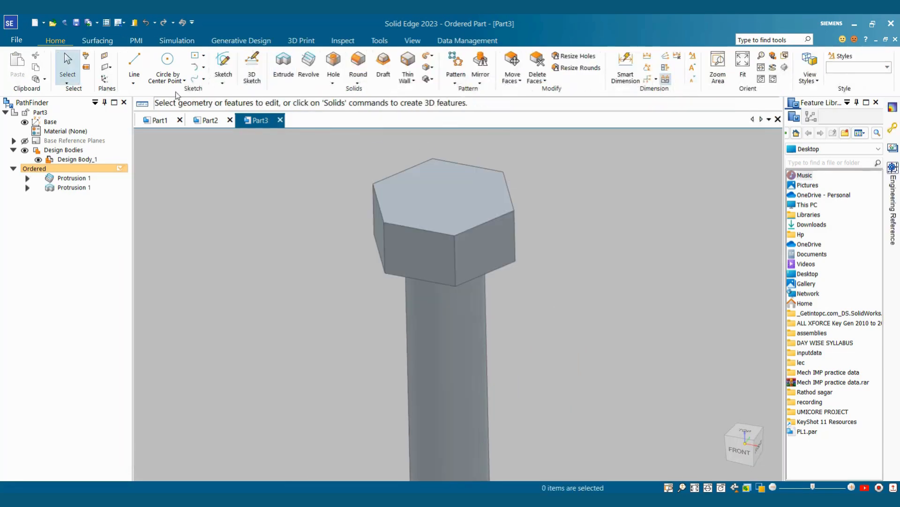
pyautogui.scroll(-4, 549, 258)
pyautogui.moveTo(492, 245); pyautogui.dragTo(442, 251, button='middle')
pyautogui.scroll(4, 542, 261)
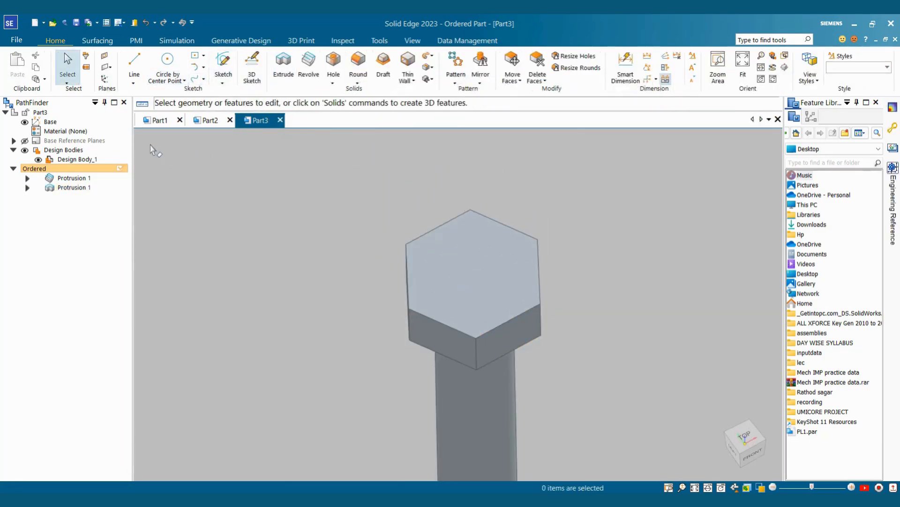
# Step: Show the base reference planes and begin a new sketch on the Front (xz) plane
pyautogui.click(26, 142)
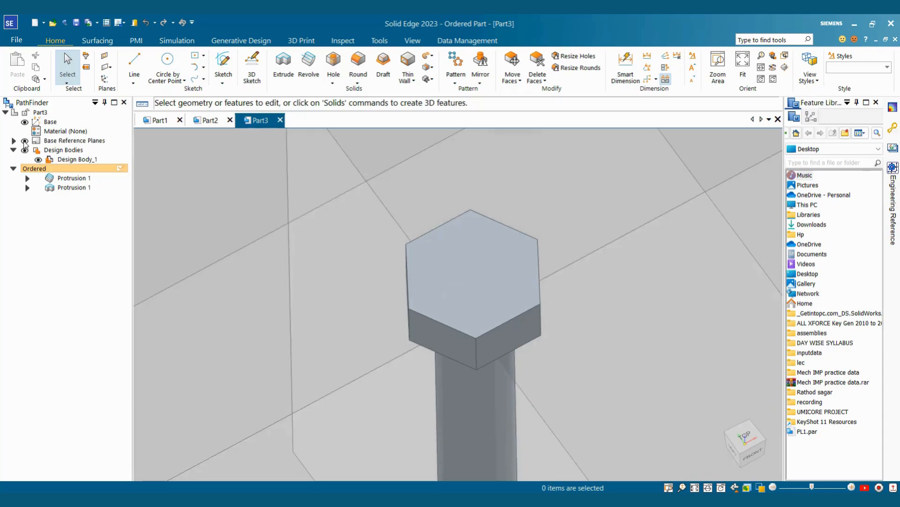
pyautogui.scroll(-7, 532, 238)
pyautogui.moveTo(559, 247); pyautogui.dragTo(533, 291, button='middle')
pyautogui.scroll(3, 545, 275)
pyautogui.scroll(3, 545, 278)
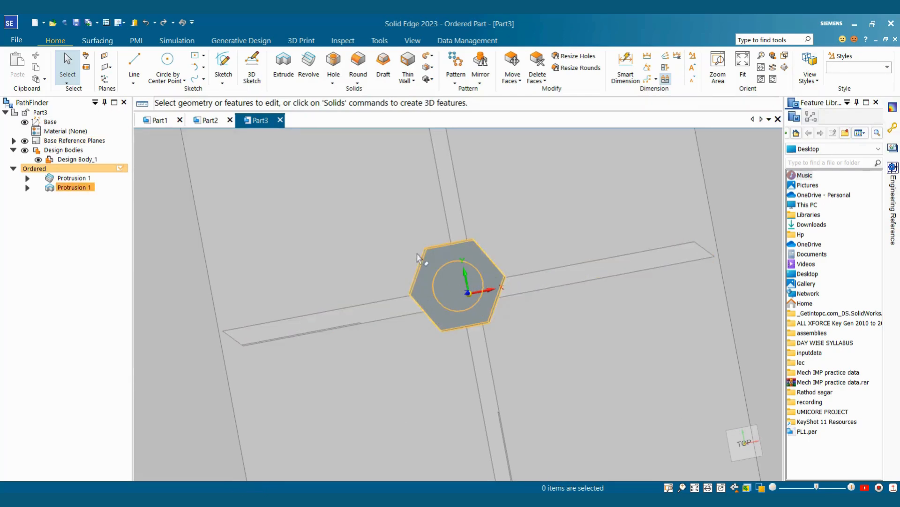
pyautogui.click(622, 257)
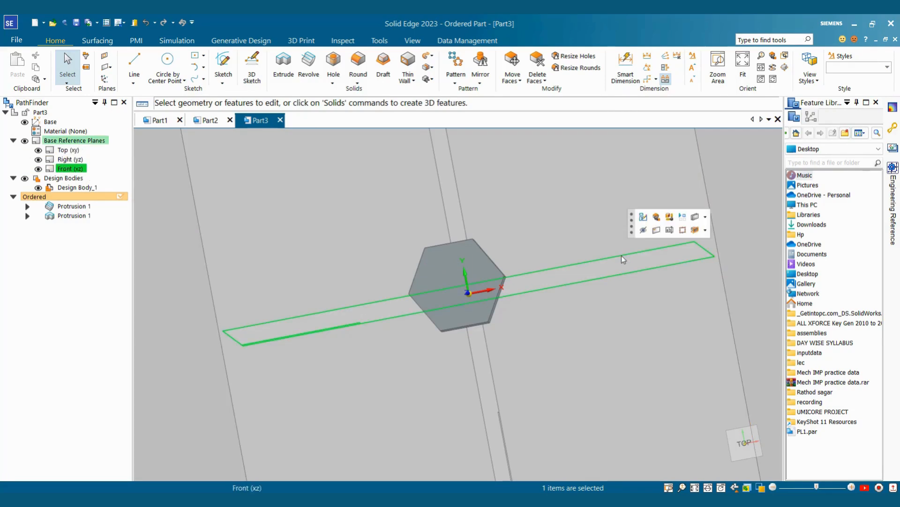
pyautogui.click(643, 217)
# Step: Draw a three-point corner arc on the head and dimension it to R 2
pyautogui.scroll(-2, 557, 199)
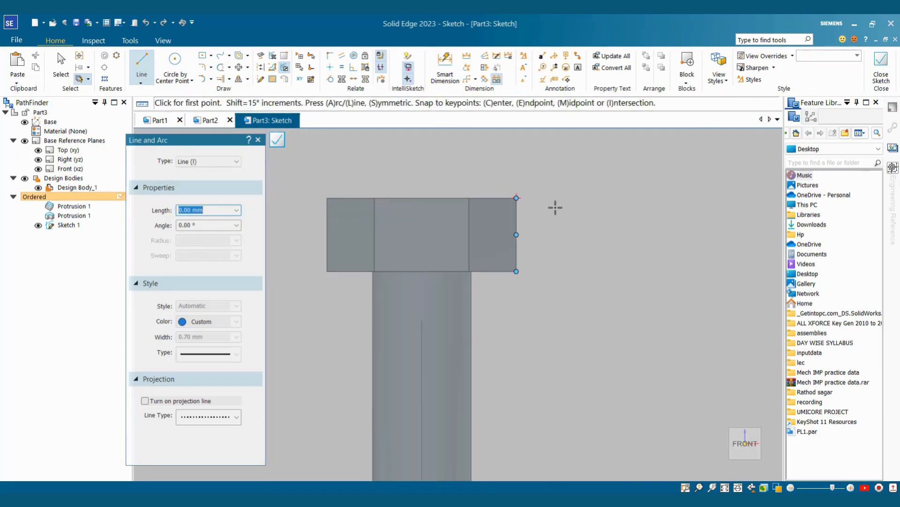
pyautogui.scroll(2, 524, 211)
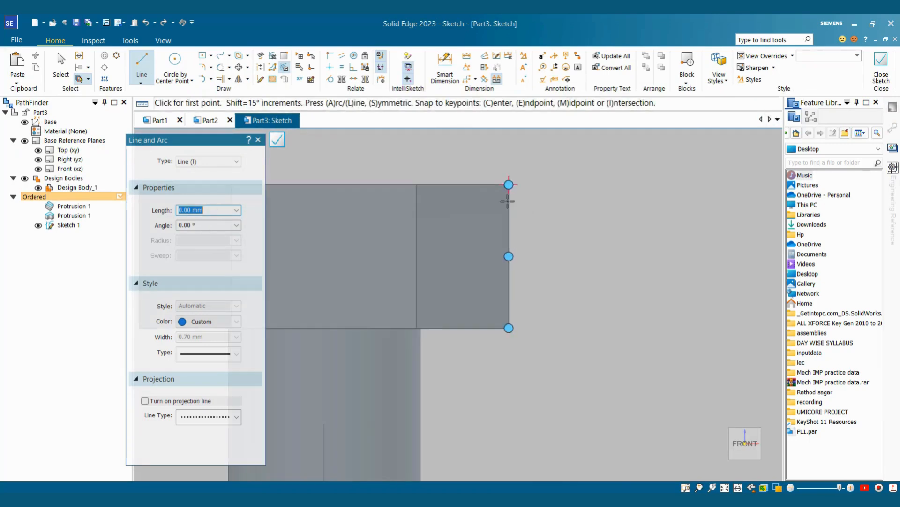
pyautogui.click(211, 79)
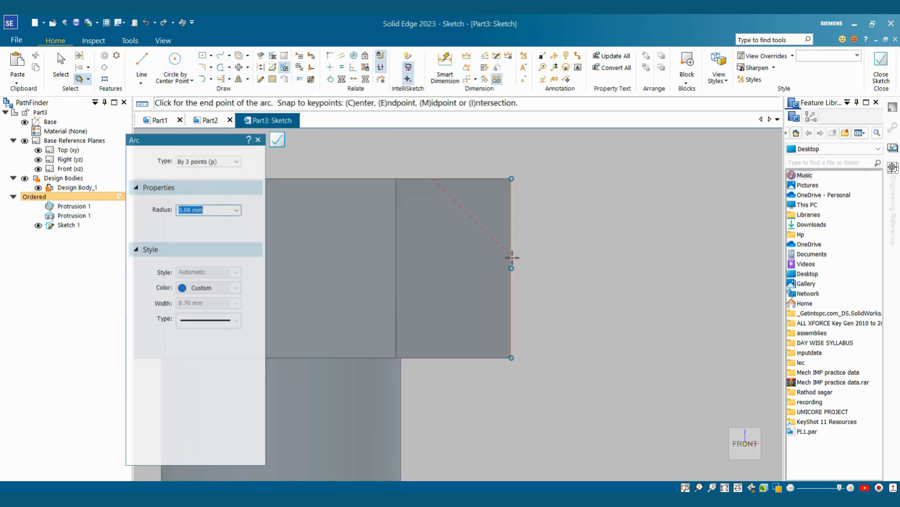
pyautogui.click(512, 257)
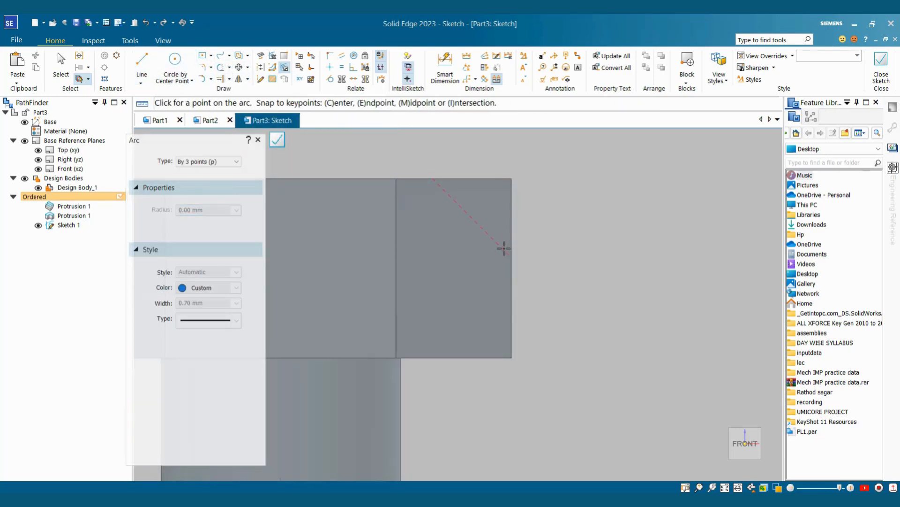
pyautogui.click(496, 210)
pyautogui.press('Escape')
pyautogui.click(446, 68)
pyautogui.click(497, 207)
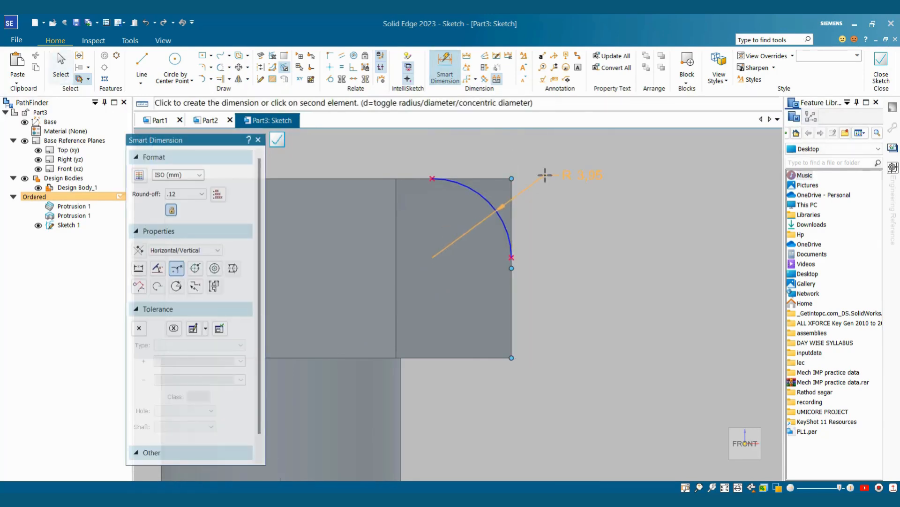
pyautogui.click(545, 175)
pyautogui.write('2')
pyautogui.press('Return')
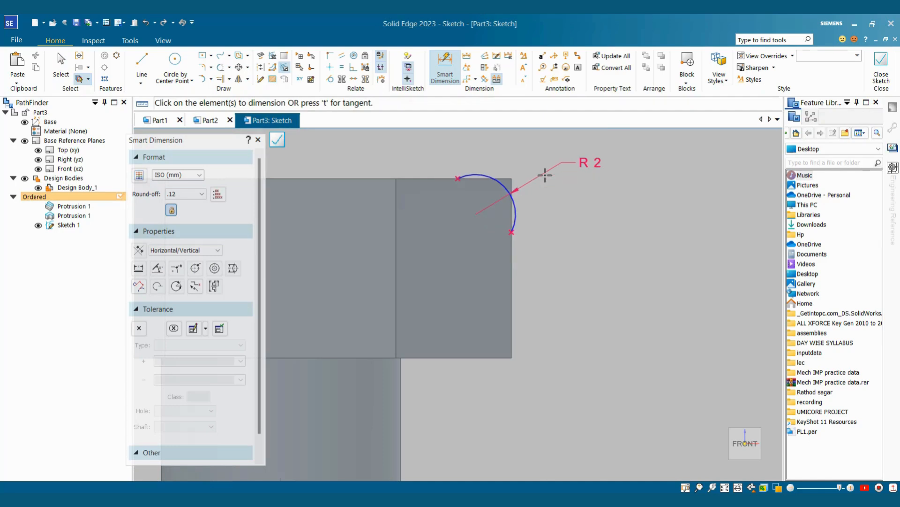
pyautogui.press('Escape')
# Step: Make the arc tangent to the top edge and close the corner with two lines
pyautogui.click(330, 79)
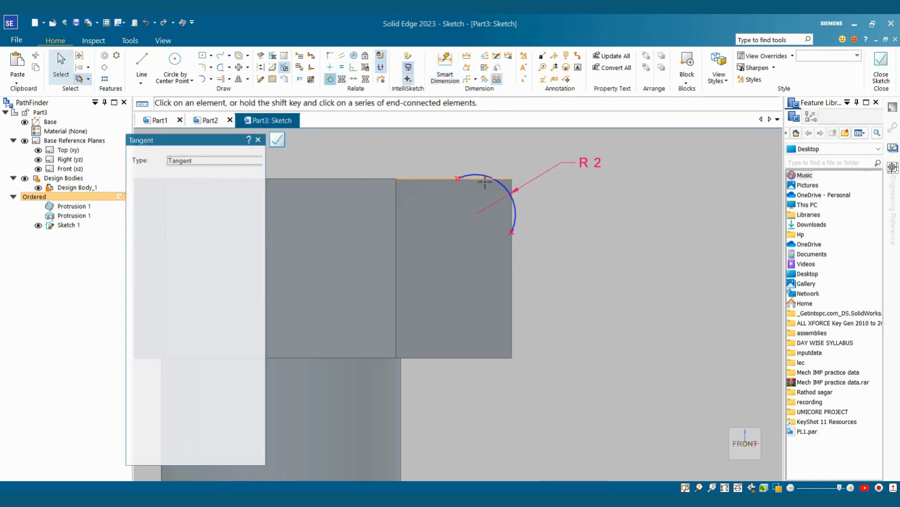
pyautogui.click(480, 175)
pyautogui.click(478, 179)
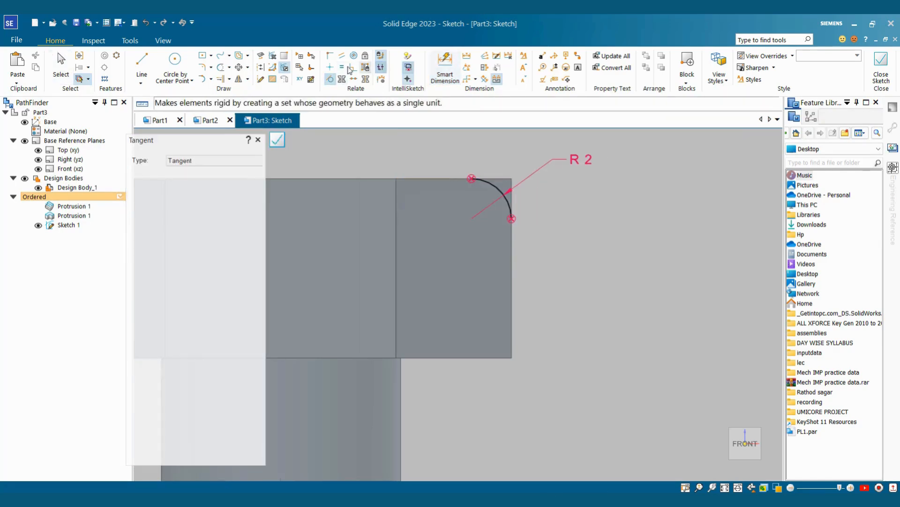
pyautogui.click(150, 65)
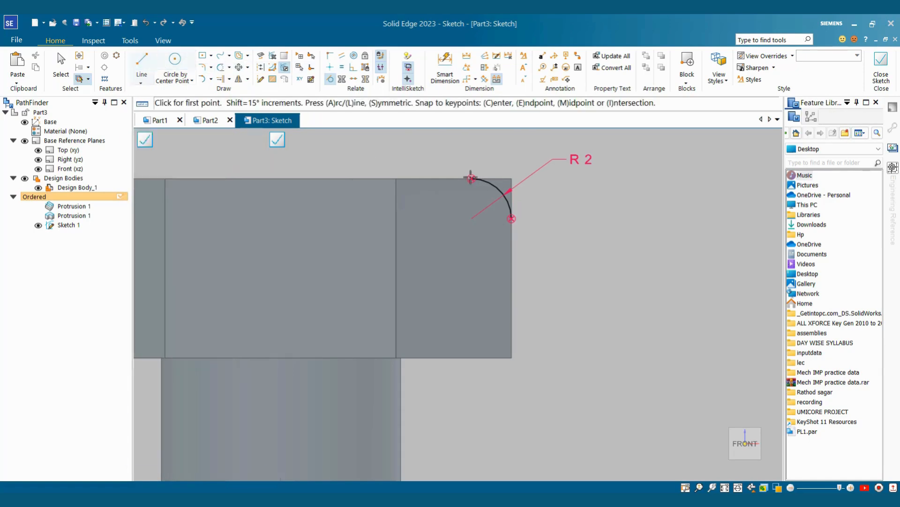
pyautogui.click(471, 178)
pyautogui.click(512, 179)
pyautogui.click(512, 219)
pyautogui.press('Escape')
pyautogui.scroll(-5, 585, 219)
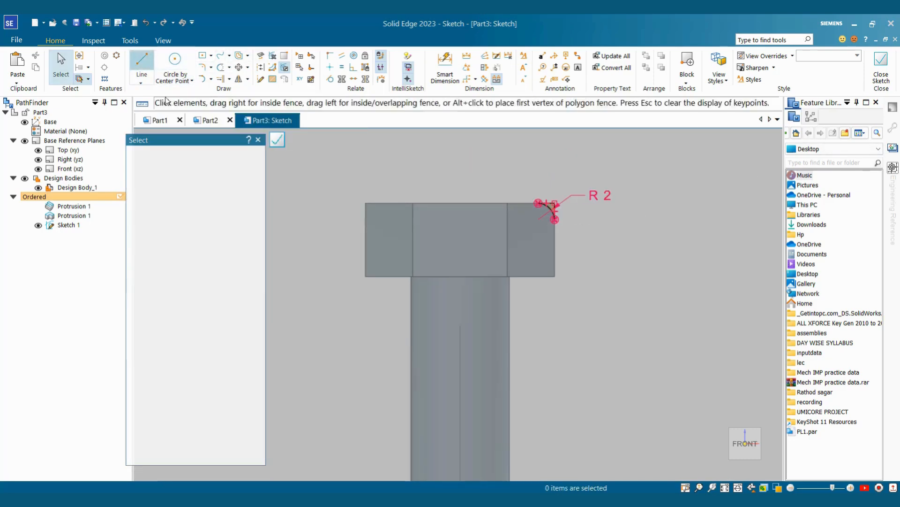
# Step: Add a vertical construction axis through the head and close the sketch
pyautogui.click(142, 61)
pyautogui.scroll(-4, 567, 306)
pyautogui.click(521, 294)
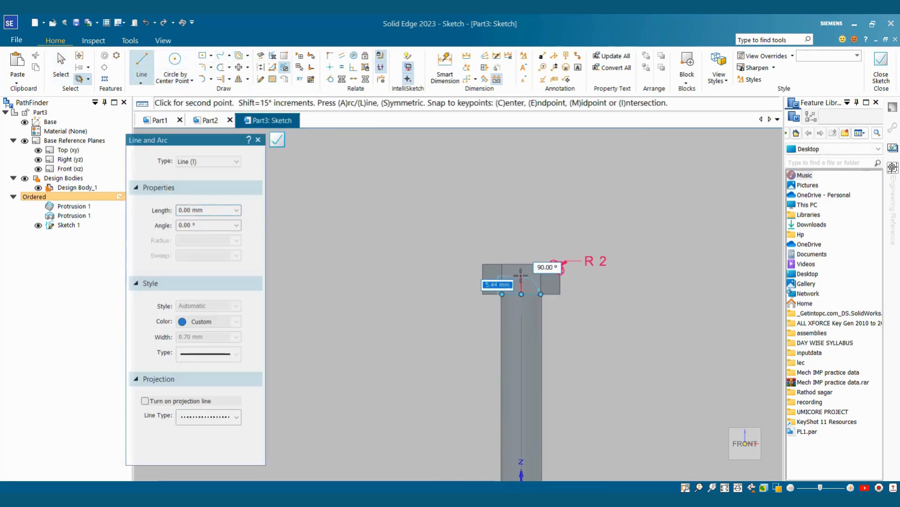
pyautogui.click(522, 271)
pyautogui.press('Escape')
pyautogui.scroll(5, 531, 272)
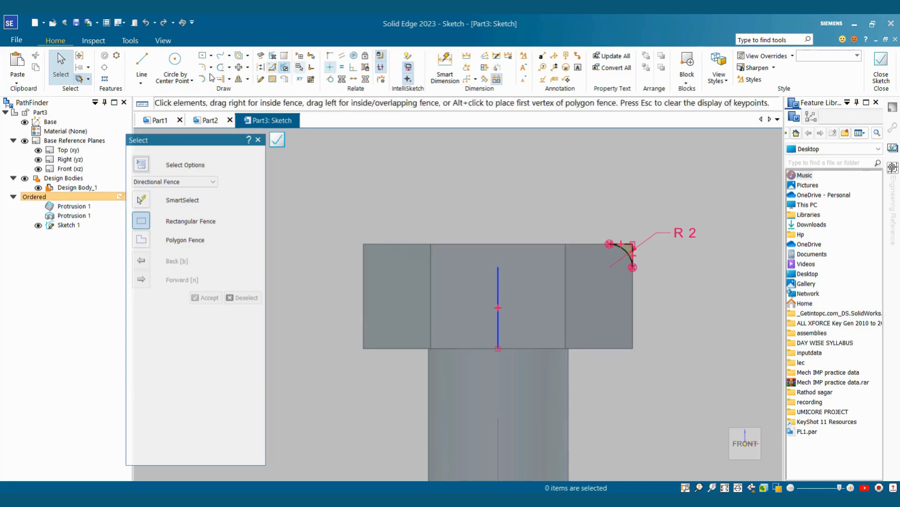
pyautogui.click(259, 69)
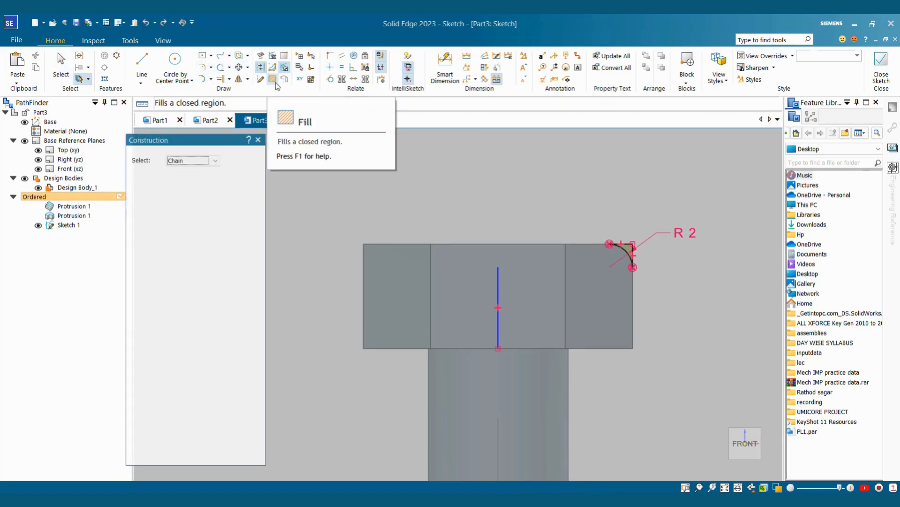
pyautogui.click(499, 286)
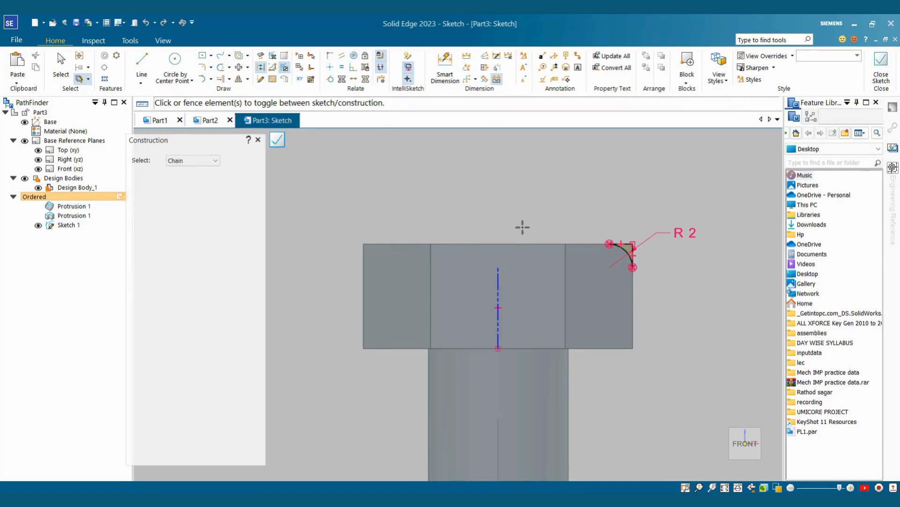
pyautogui.click(881, 67)
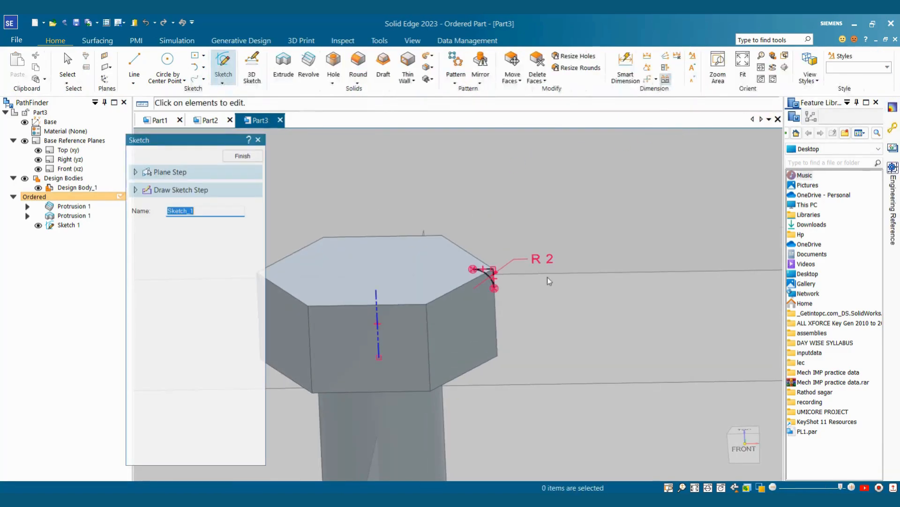
# Step: Close Sketch 1 and start a Revolve feature set to Cut
pyautogui.click(252, 156)
pyautogui.scroll(-3, 533, 205)
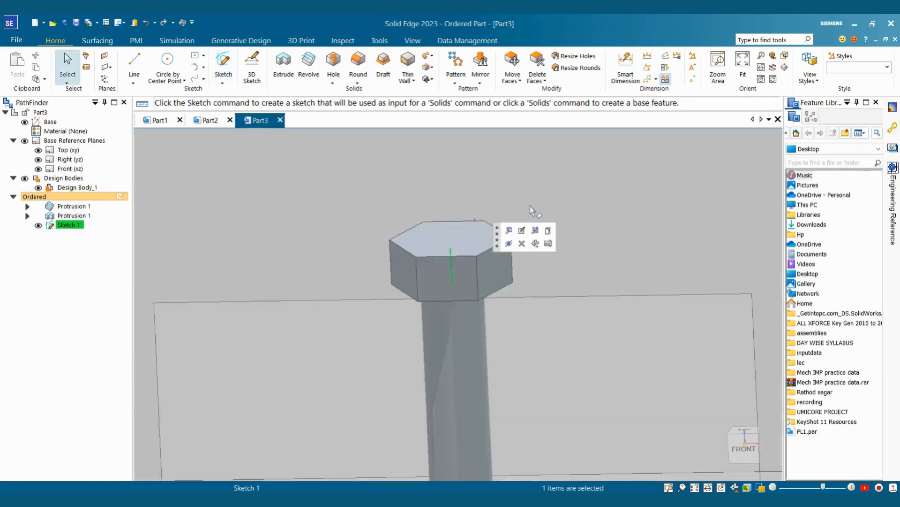
pyautogui.click(545, 197)
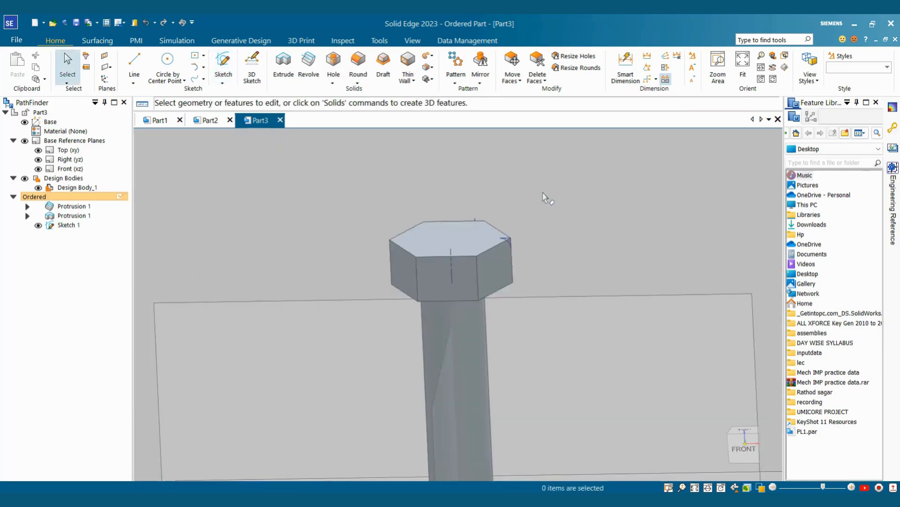
pyautogui.click(309, 66)
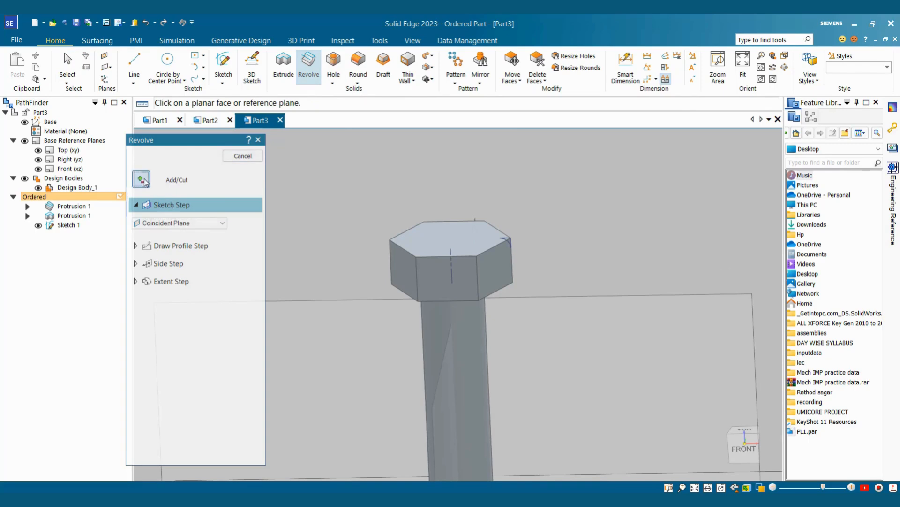
pyautogui.click(143, 178)
pyautogui.click(162, 222)
# Step: Take the revolve profile from the existing sketch, choosing the corner profile
pyautogui.scroll(3, 508, 241)
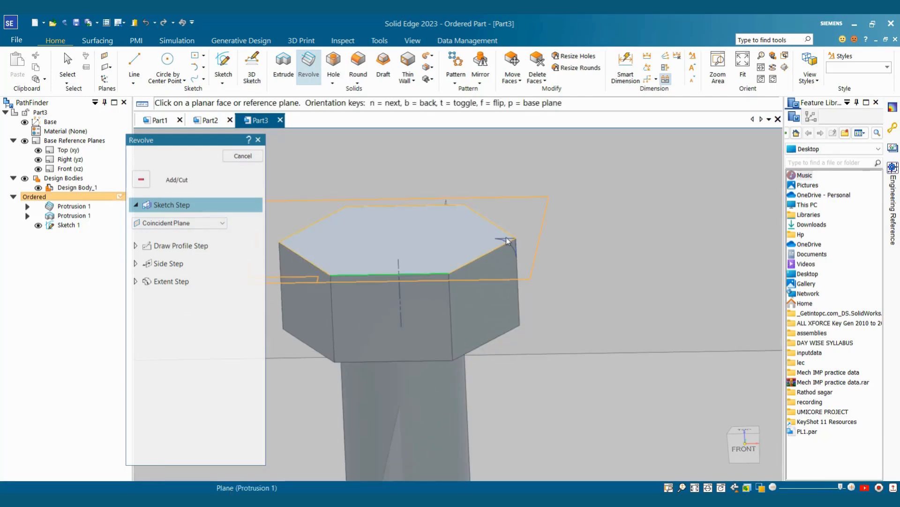
pyautogui.click(165, 224)
pyautogui.click(183, 234)
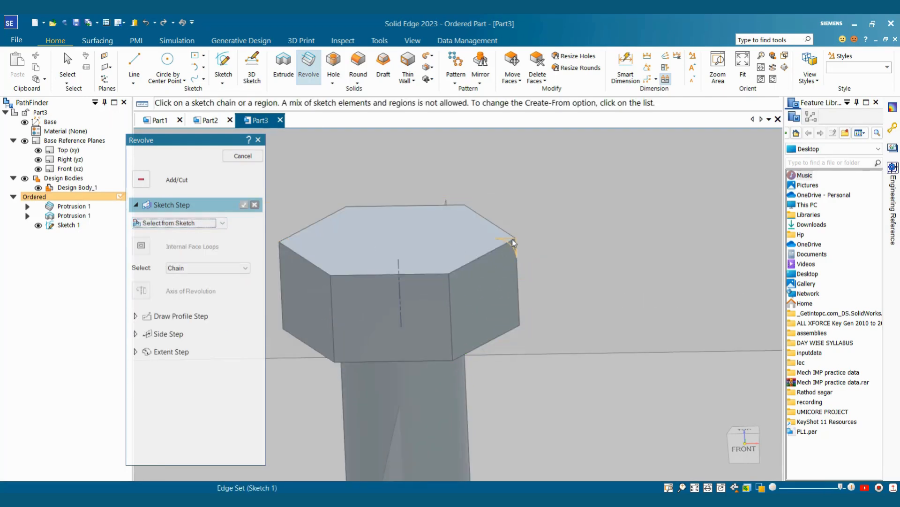
pyautogui.click(513, 242)
pyautogui.click(243, 205)
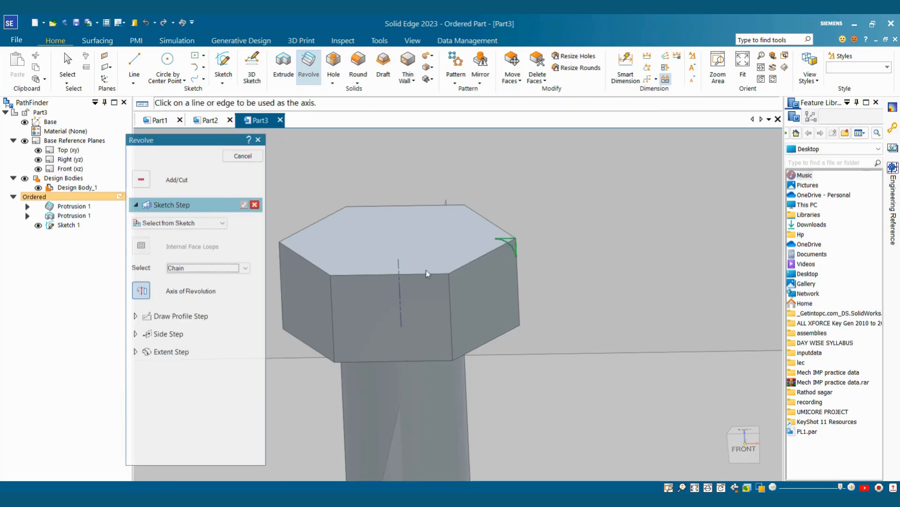
# Step: Revolve the corner profile about the construction line to chamfer the head, creating Cutout 1
pyautogui.click(399, 272)
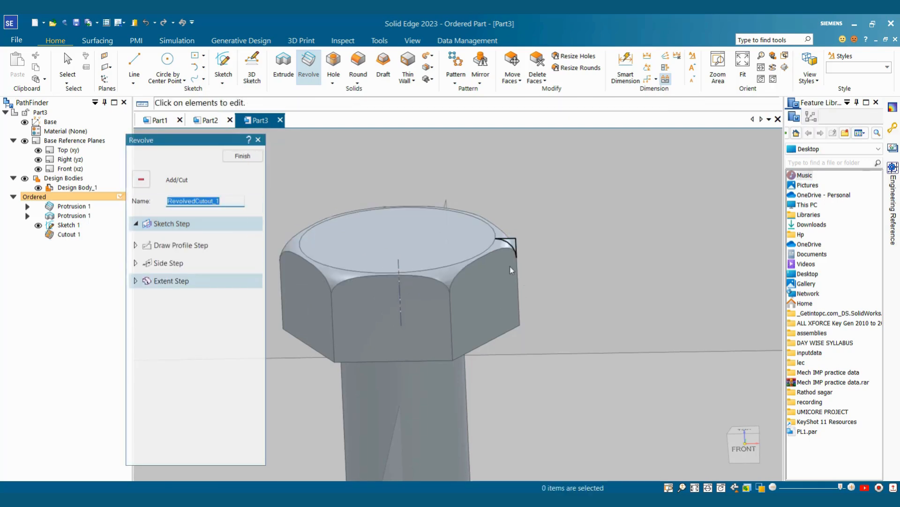
pyautogui.moveTo(510, 267); pyautogui.dragTo(512, 265, button='middle')
pyautogui.hotkey('ctrl', 't')
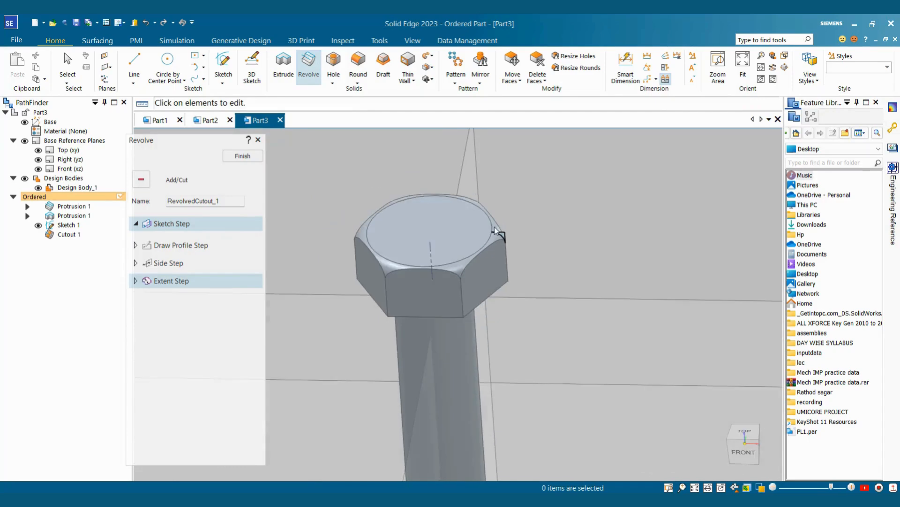
pyautogui.click(248, 161)
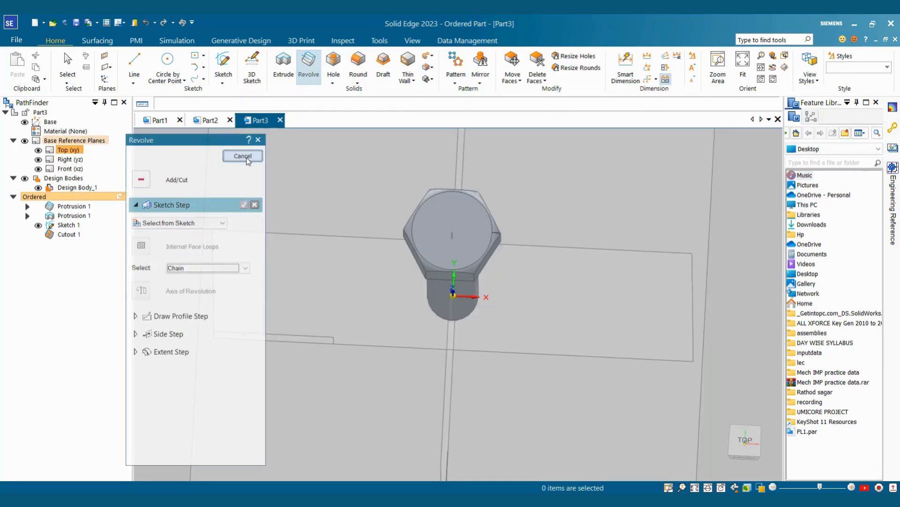
pyautogui.click(247, 161)
pyautogui.moveTo(520, 302); pyautogui.dragTo(555, 179, button='middle')
pyautogui.scroll(-3, 555, 180)
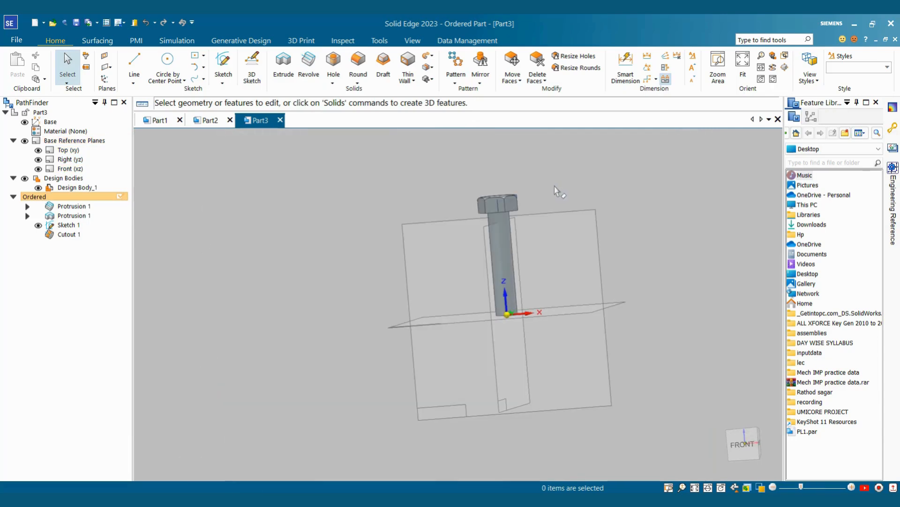
# Step: Hide the base reference planes and start a Helical Cutout from the Cut list
pyautogui.click(25, 141)
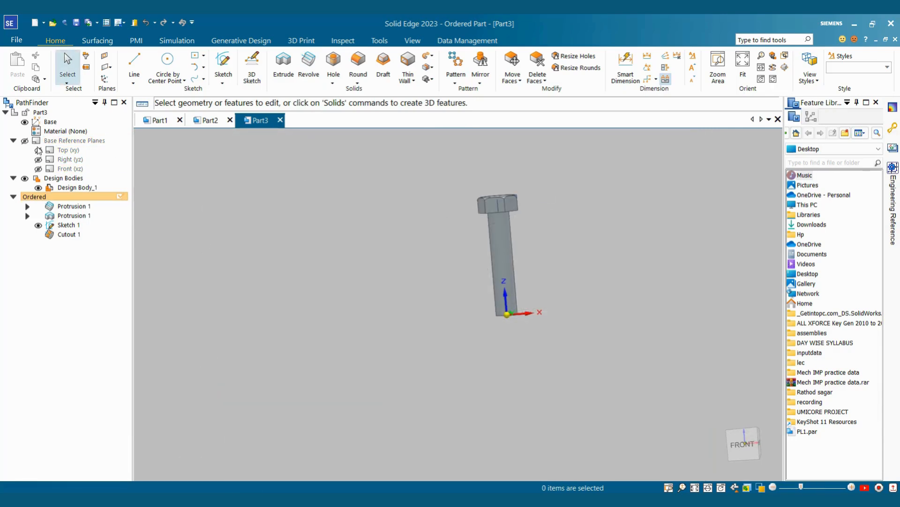
pyautogui.moveTo(521, 300)
pyautogui.mouseDown(button='middle')
pyautogui.moveTo(542, 344)
pyautogui.moveTo(541, 369)
pyautogui.mouseUp(button='middle')
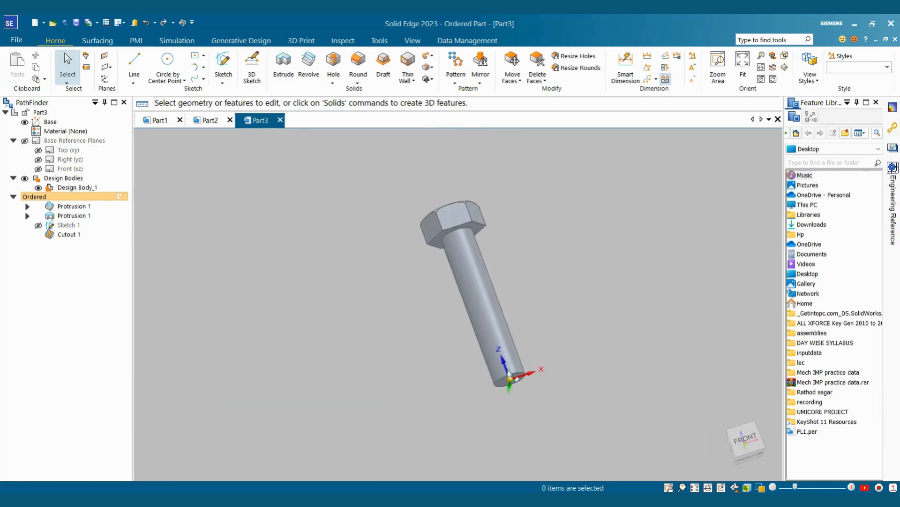
pyautogui.scroll(3, 540, 369)
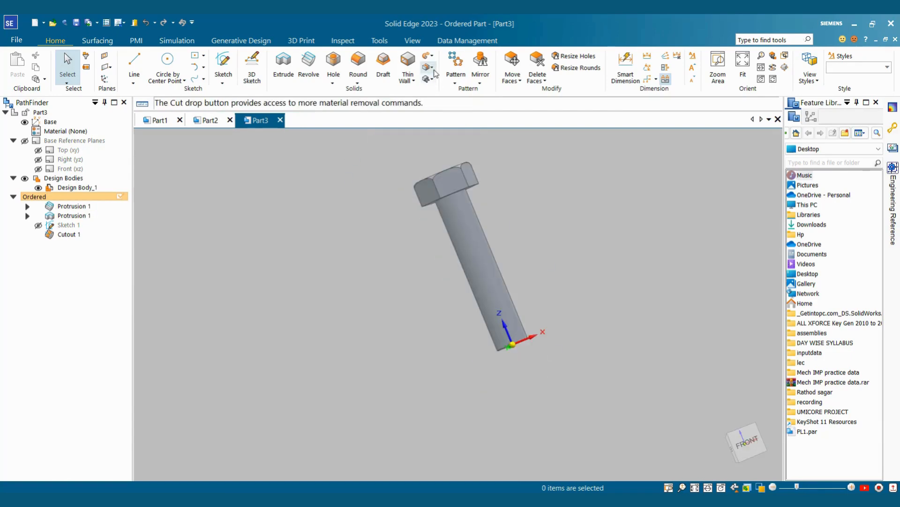
pyautogui.click(432, 68)
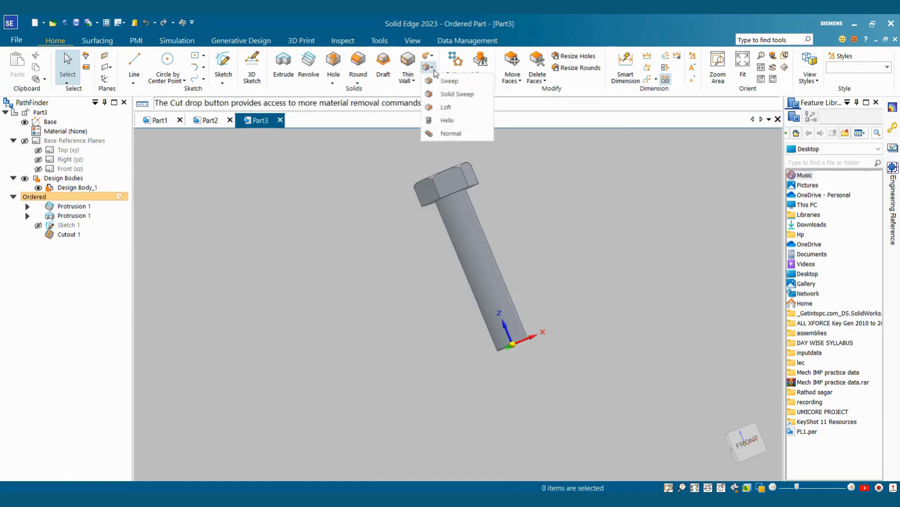
pyautogui.click(448, 120)
# Step: Show the base reference planes again and pick the front plane for the thread sketch
pyautogui.scroll(-4, 359, 212)
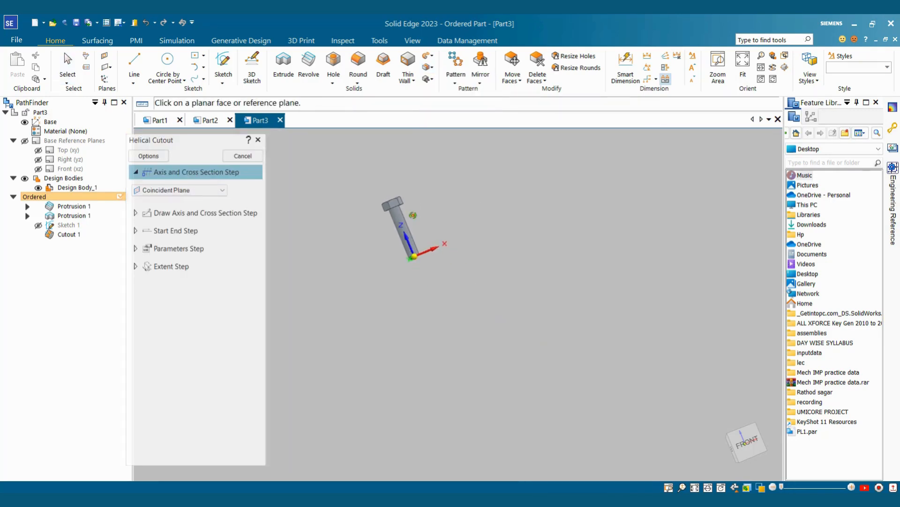
pyautogui.moveTo(412, 215); pyautogui.dragTo(448, 241, button='middle')
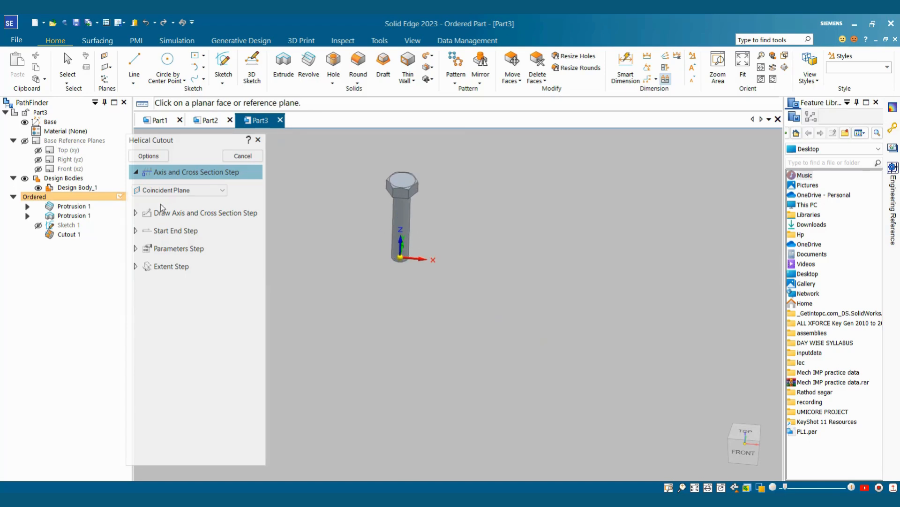
pyautogui.click(25, 141)
pyautogui.click(451, 195)
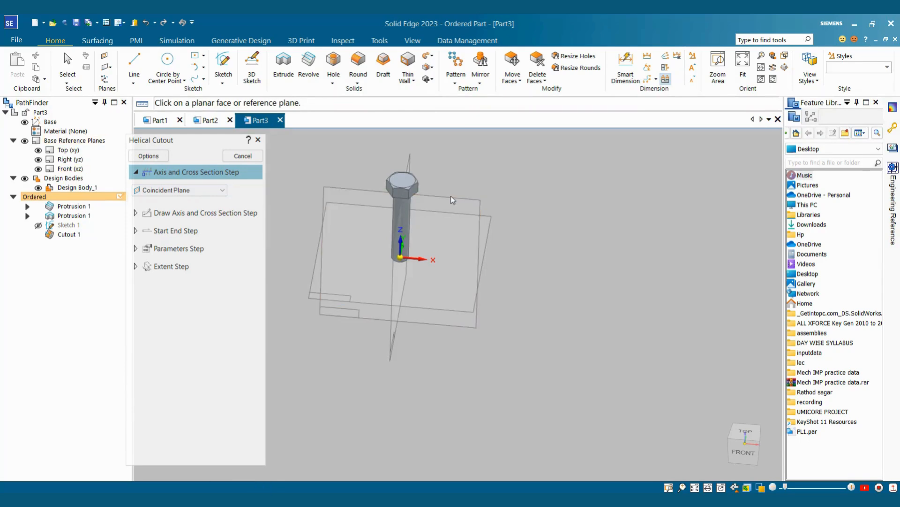
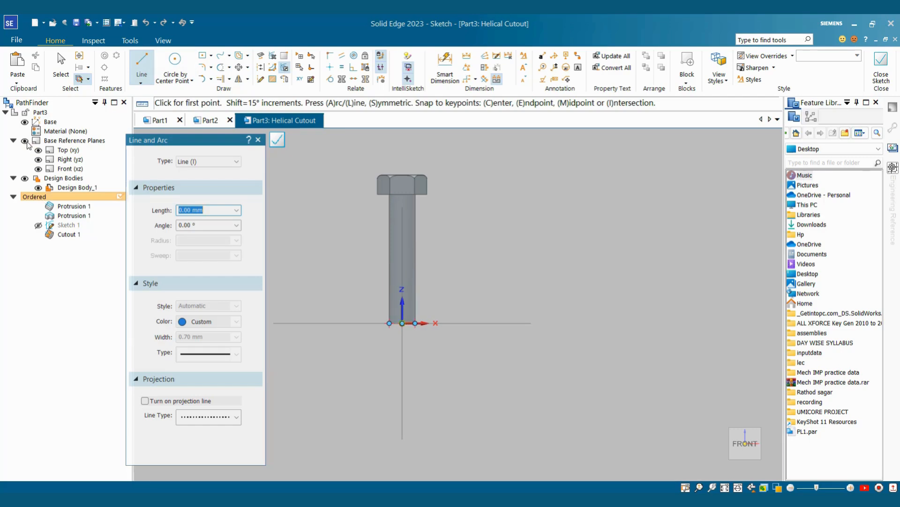
# Step: Draw a vertical line up the shank from the bottom origin and dimension it to 50
pyautogui.click(402, 323)
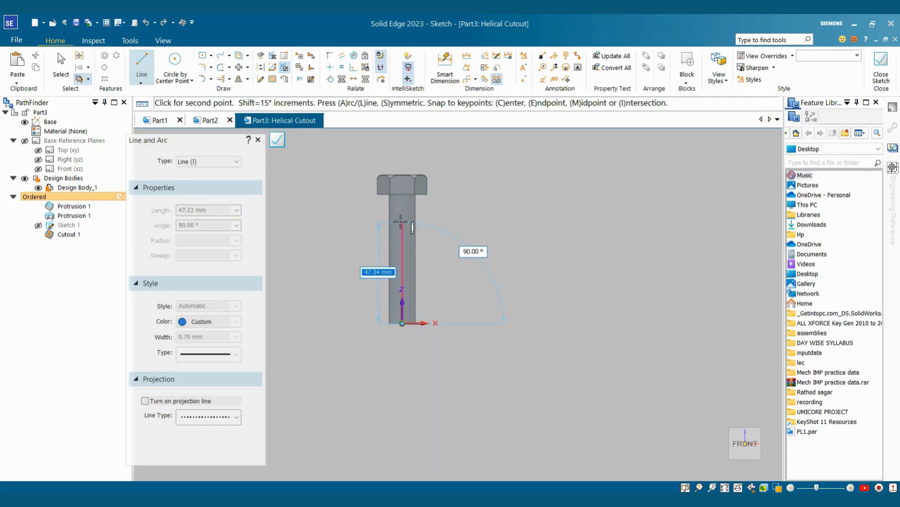
pyautogui.press('Escape')
pyautogui.scroll(2, 433, 260)
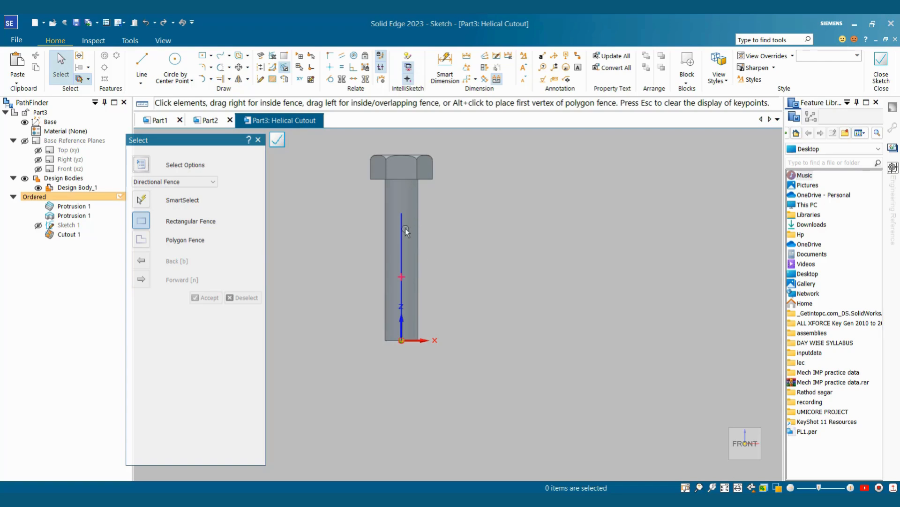
pyautogui.press('d')
pyautogui.click(401, 241)
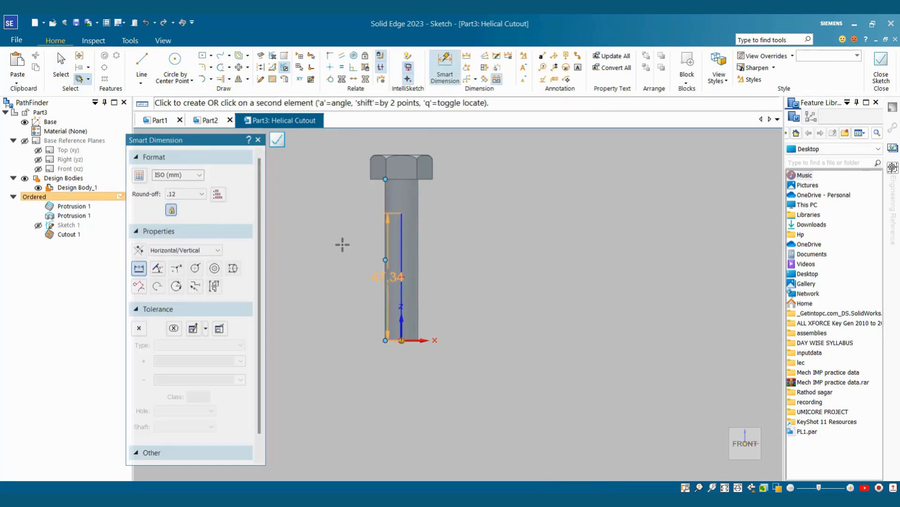
pyautogui.click(342, 243)
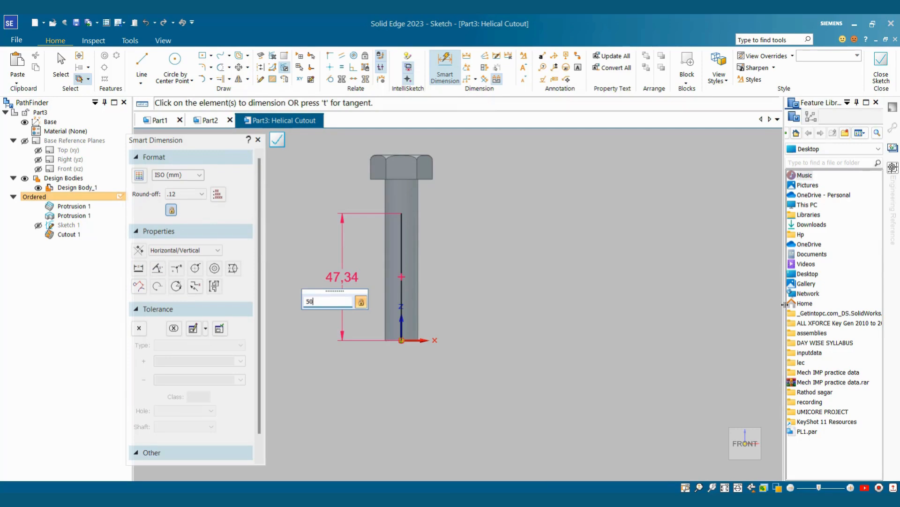
pyautogui.write('50')
pyautogui.press('Return')
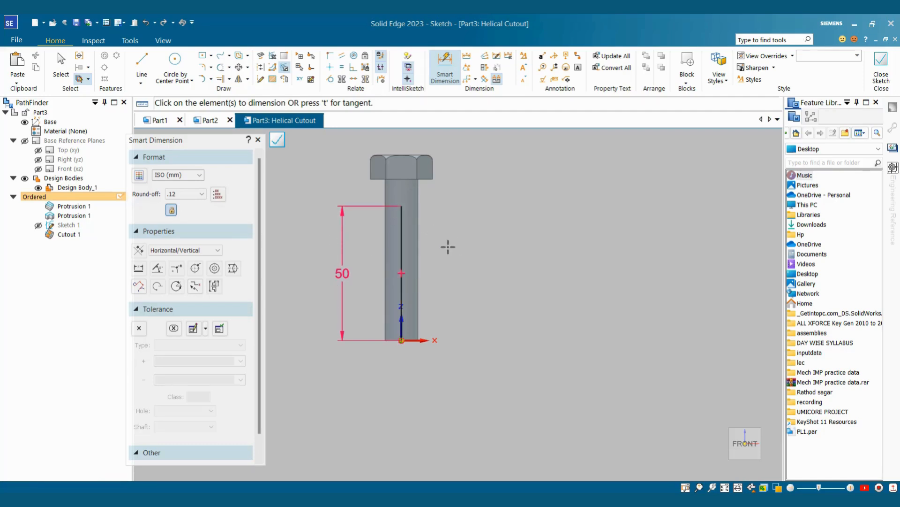
# Step: Set the 50 mm vertical line as the helix axis
pyautogui.click(285, 79)
pyautogui.press('Escape')
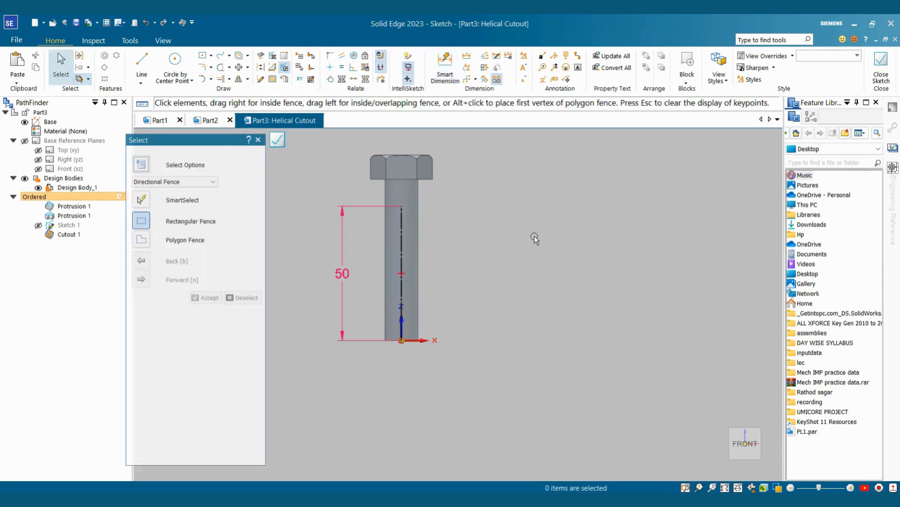
pyautogui.keyDown('shift'); pyautogui.moveTo(458, 253); pyautogui.dragTo(440, 259, button='middle'); pyautogui.keyUp('shift')
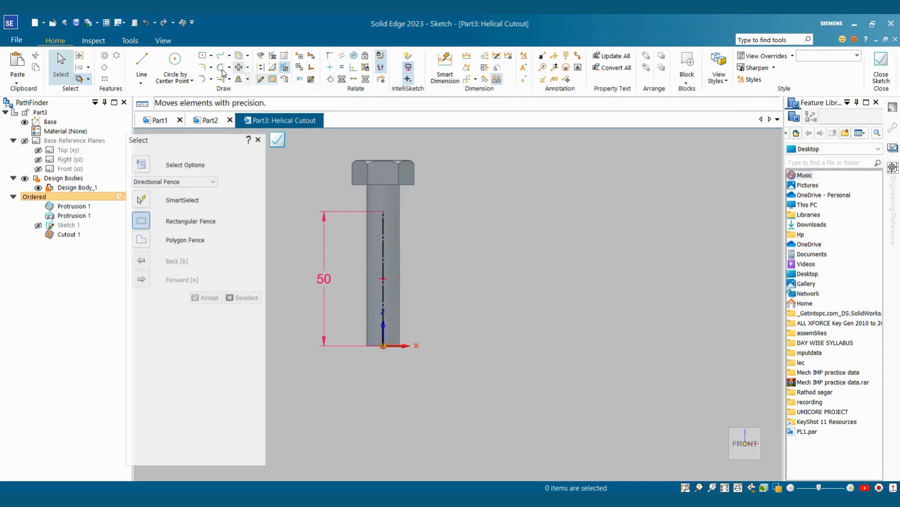
# Step: Draw a short vertical line at the shank's bottom right corner
pyautogui.click(142, 63)
pyautogui.scroll(4, 408, 356)
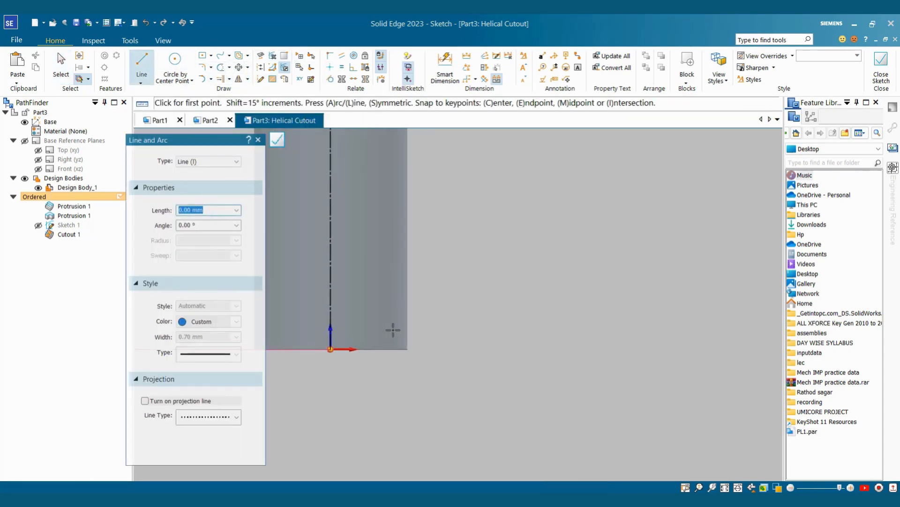
pyautogui.scroll(2, 393, 330)
pyautogui.click(413, 357)
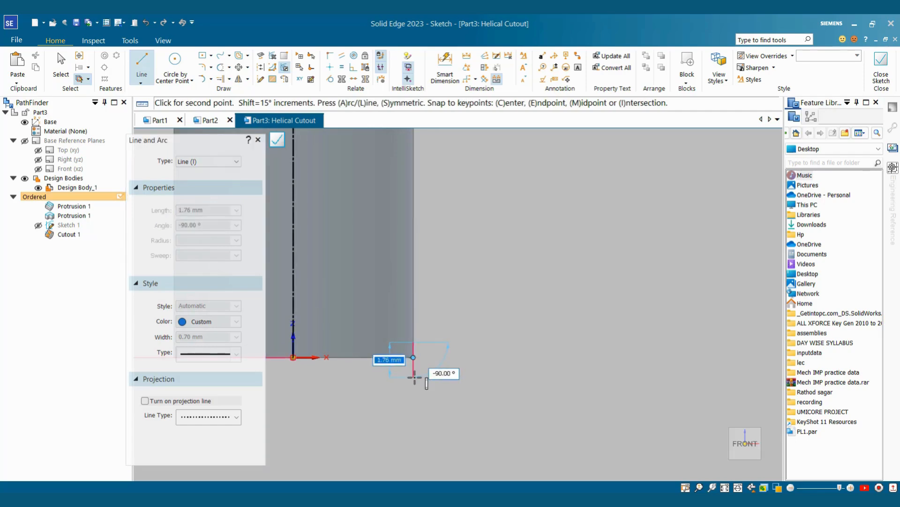
pyautogui.click(415, 377)
pyautogui.press('Escape')
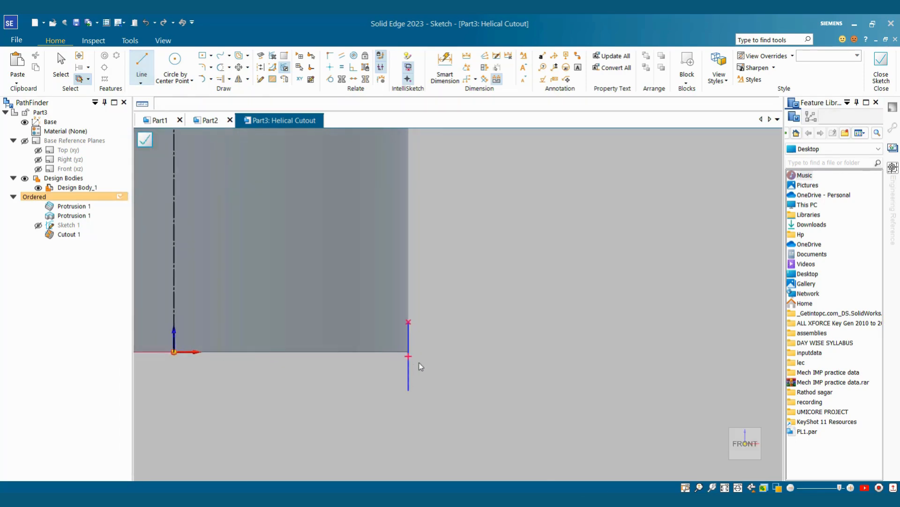
pyautogui.scroll(2, 418, 362)
# Step: Align the short line's midpoint level with the shank corner
pyautogui.click(330, 56)
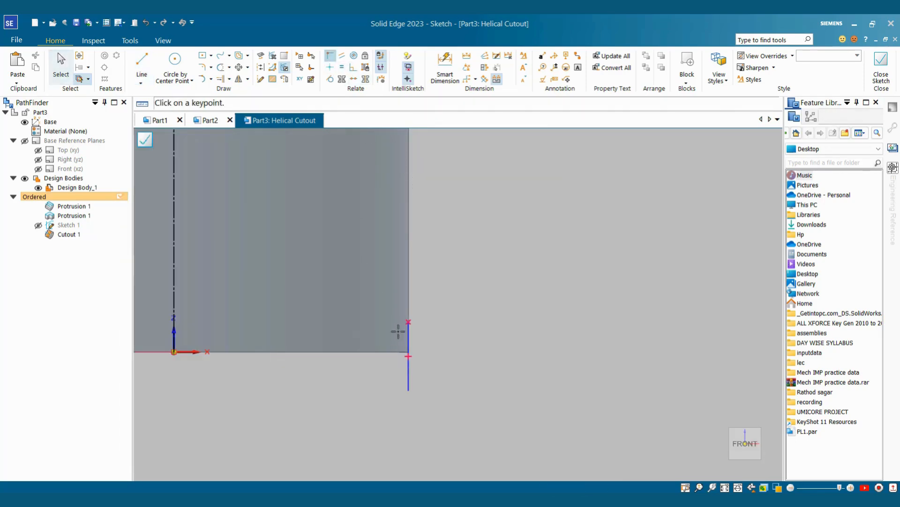
pyautogui.click(409, 356)
pyautogui.click(409, 351)
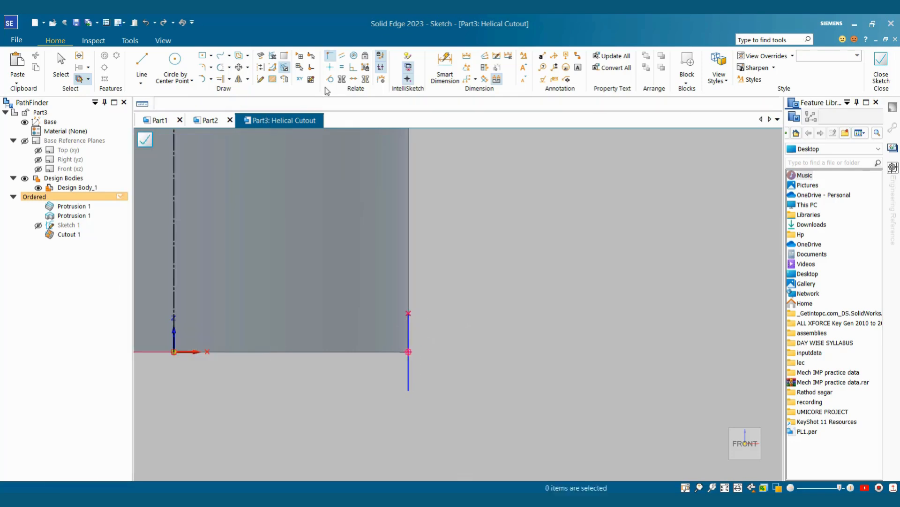
pyautogui.press('Escape')
pyautogui.click(142, 61)
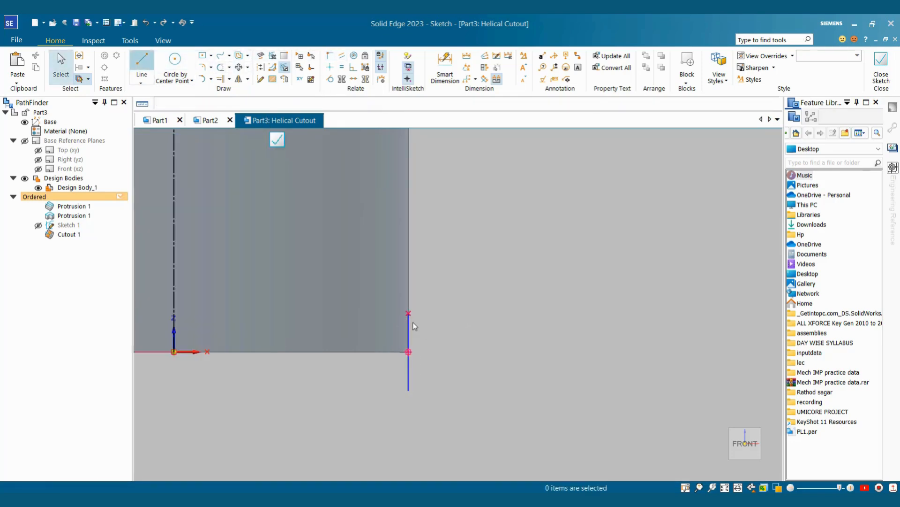
pyautogui.click(408, 313)
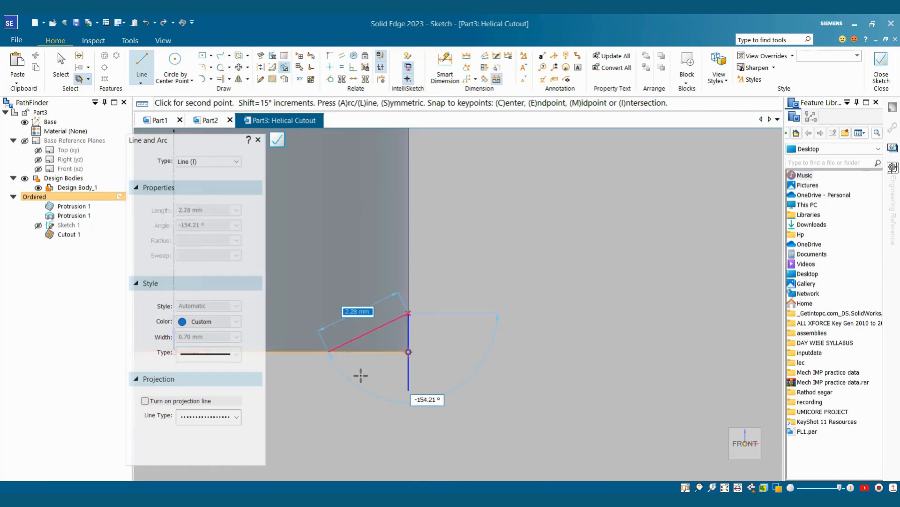
# Step: Close the triangular thread profile with lines to a left tip and back to the short line's bottom
pyautogui.click(328, 351)
pyautogui.click(408, 390)
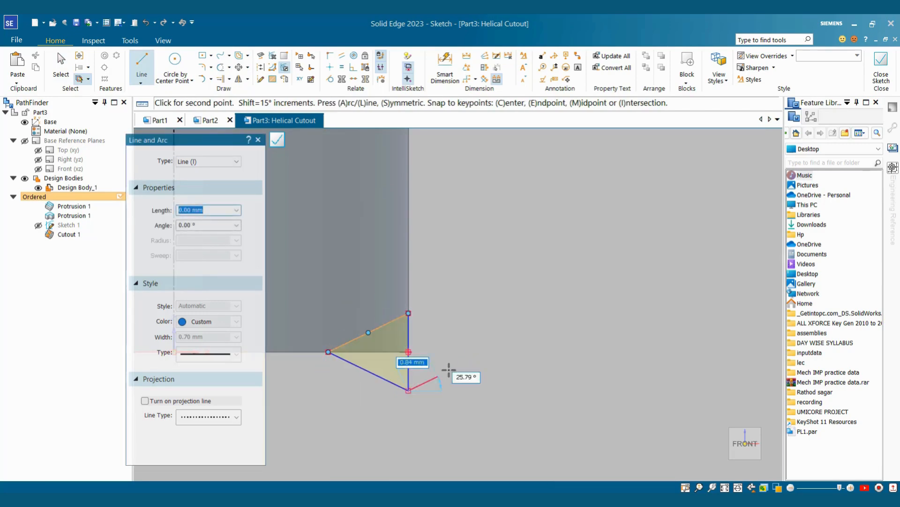
pyautogui.press('Escape')
# Step: Dimension the triangle's height to 0.8 and its width to 1.2
pyautogui.click(444, 66)
pyautogui.scroll(3, 398, 396)
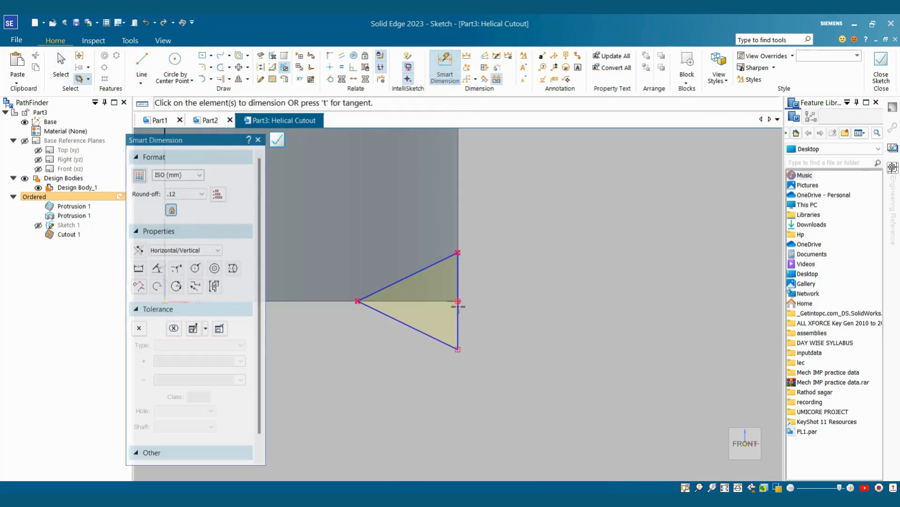
pyautogui.click(459, 272)
pyautogui.click(491, 276)
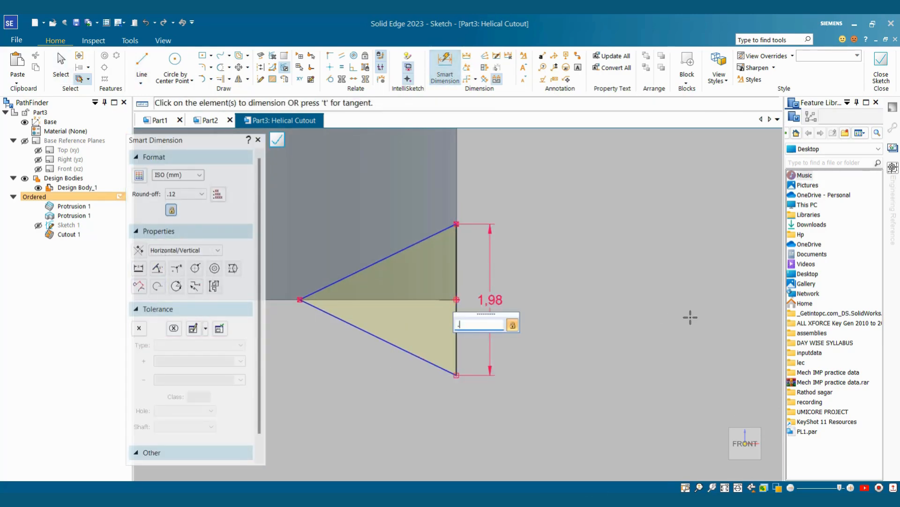
pyautogui.write('0.8')
pyautogui.press('Return')
pyautogui.click(299, 301)
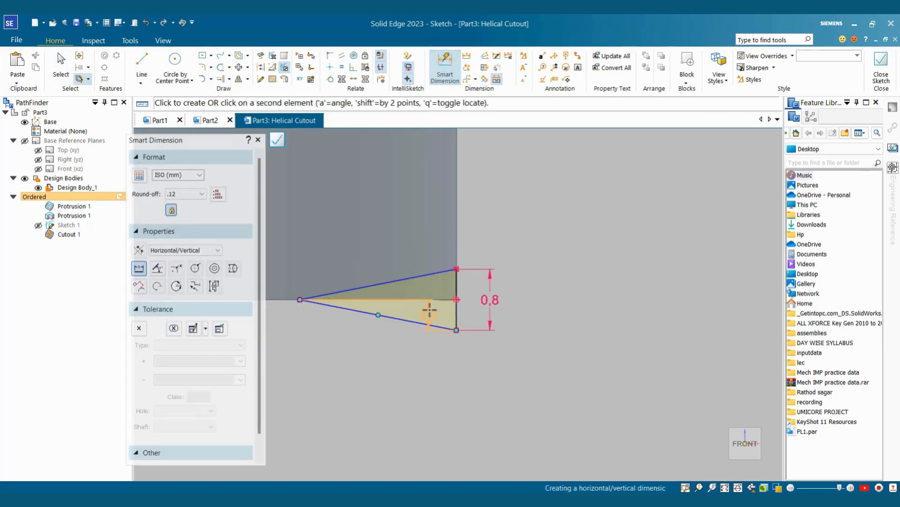
pyautogui.click(456, 299)
pyautogui.click(488, 364)
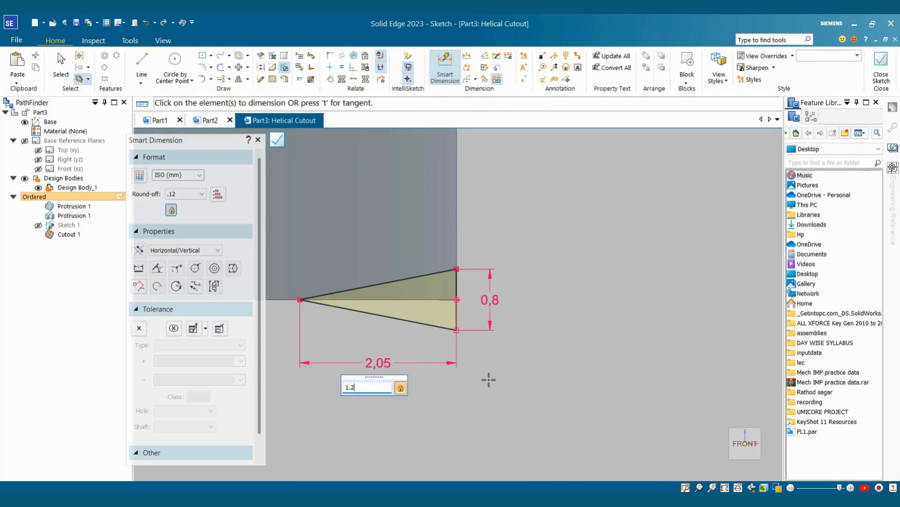
pyautogui.write('1.2')
pyautogui.press('Return')
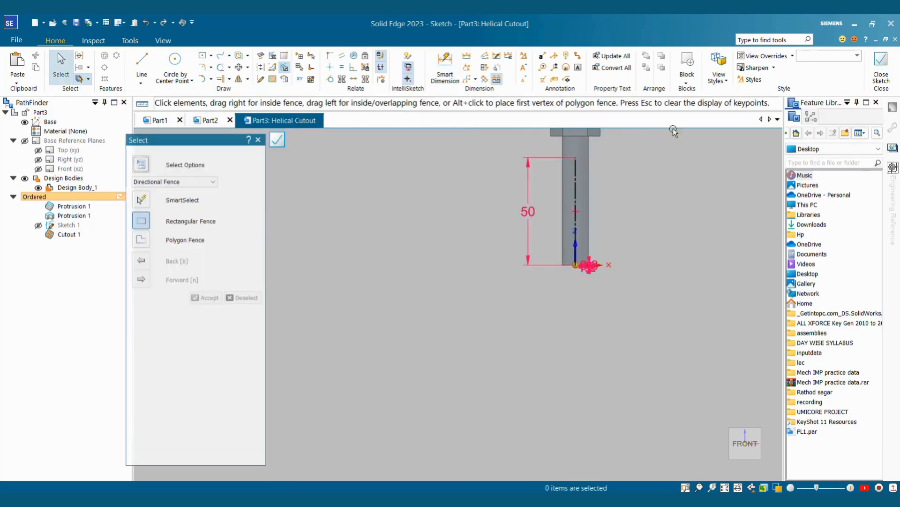
# Step: Zoom in to check the axis and triangle profile, then close the sketch
pyautogui.scroll(-2, 638, 222)
pyautogui.scroll(3, 658, 169)
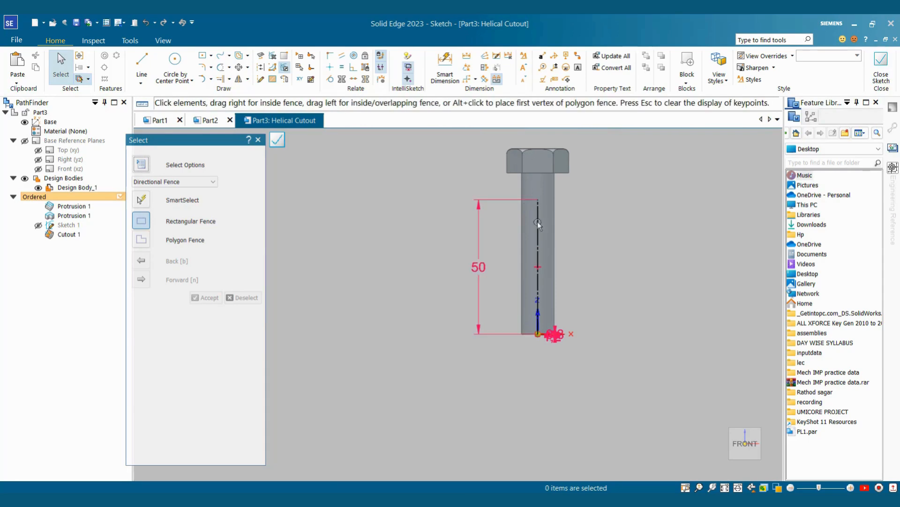
pyautogui.scroll(2, 587, 342)
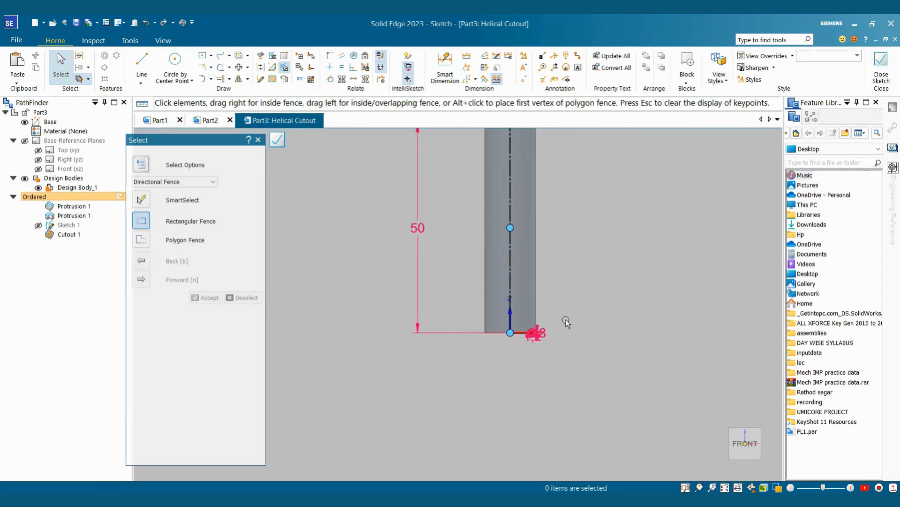
pyautogui.scroll(-4, 572, 336)
pyautogui.scroll(3, 575, 301)
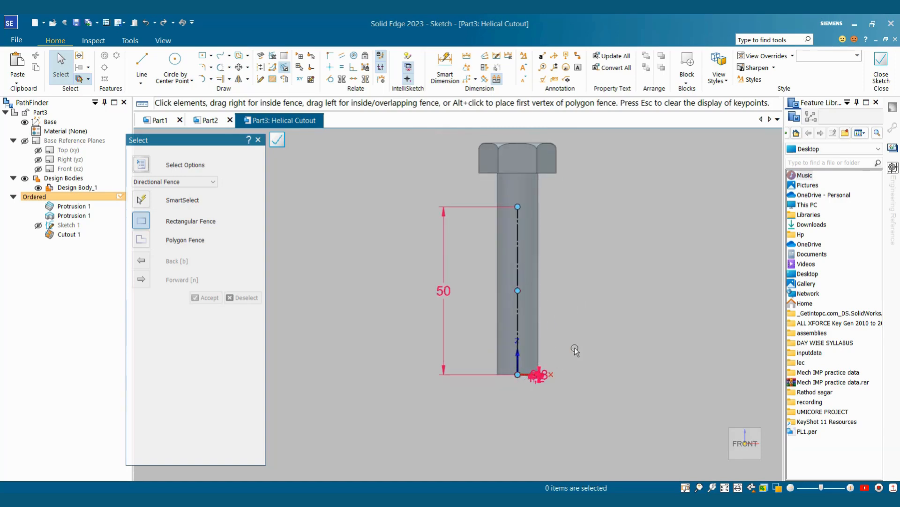
pyautogui.click(881, 69)
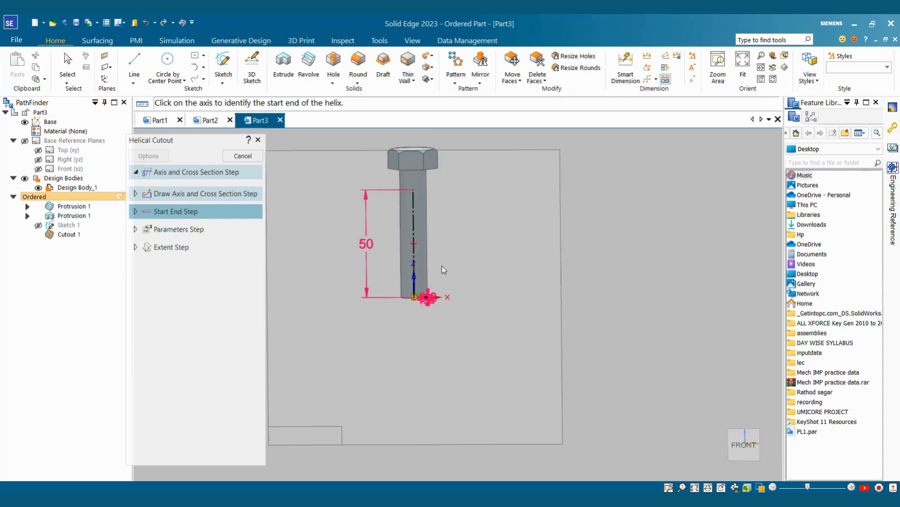
pyautogui.scroll(3, 419, 289)
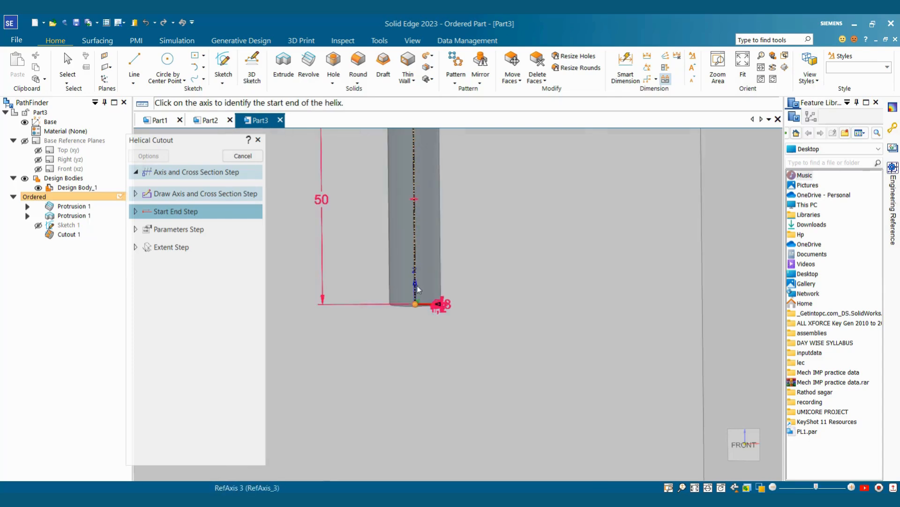
pyautogui.click(416, 294)
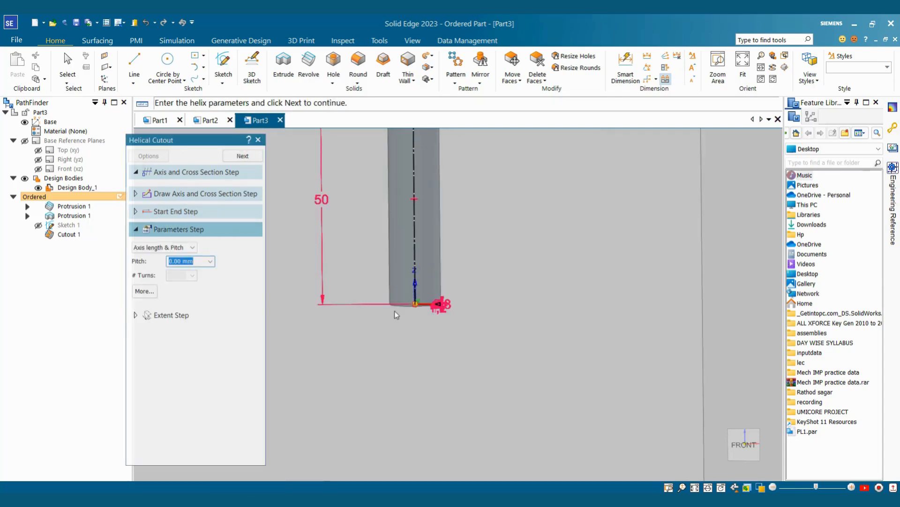
# Step: Define the helix by Axis length & Pitch, keeping the 1.00 mm pitch
pyautogui.click(177, 247)
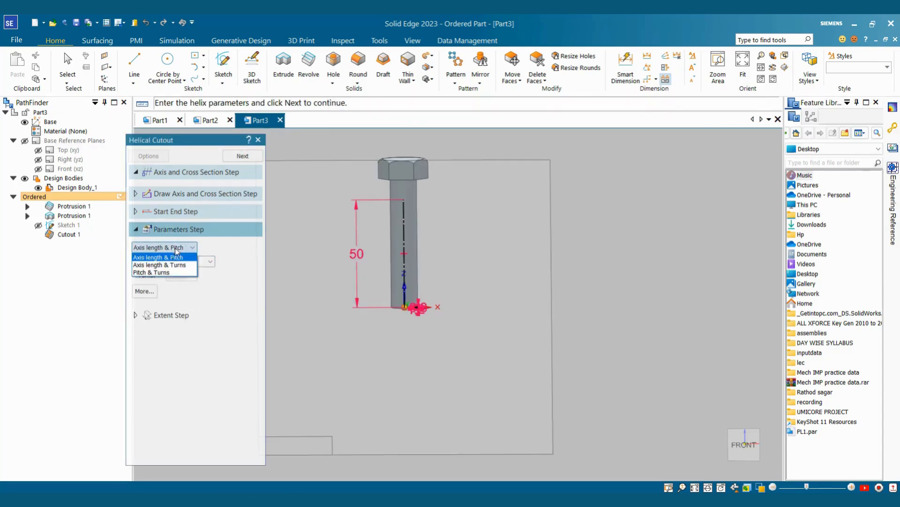
pyautogui.click(153, 258)
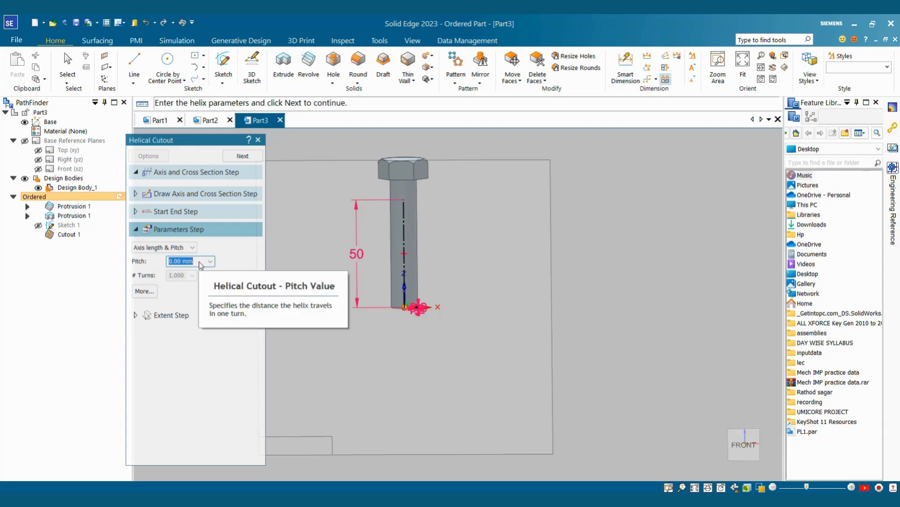
pyautogui.press('Return')
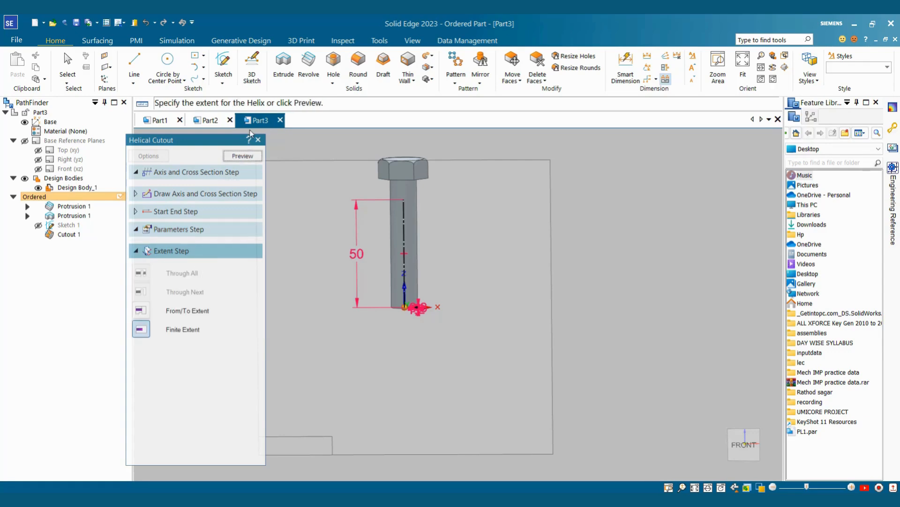
# Step: Preview the helical thread along the 50 mm shank and orbit to inspect it
pyautogui.click(242, 158)
pyautogui.scroll(3, 424, 246)
pyautogui.moveTo(425, 246)
pyautogui.mouseDown(button='middle')
pyautogui.moveTo(468, 187)
pyautogui.moveTo(423, 236)
pyautogui.mouseUp(button='middle')
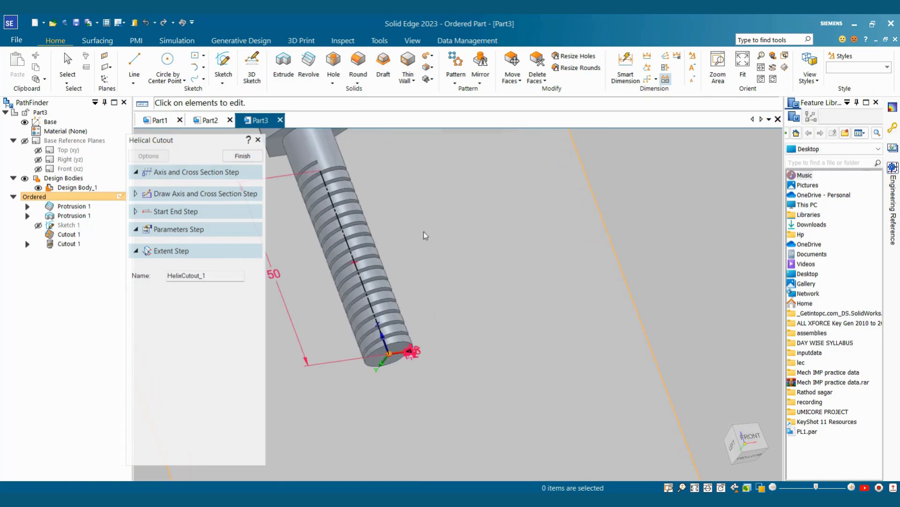
pyautogui.scroll(-2, 388, 282)
pyautogui.moveTo(389, 283); pyautogui.dragTo(361, 246, button='middle')
pyautogui.scroll(3, 362, 246)
pyautogui.scroll(-1, 421, 363)
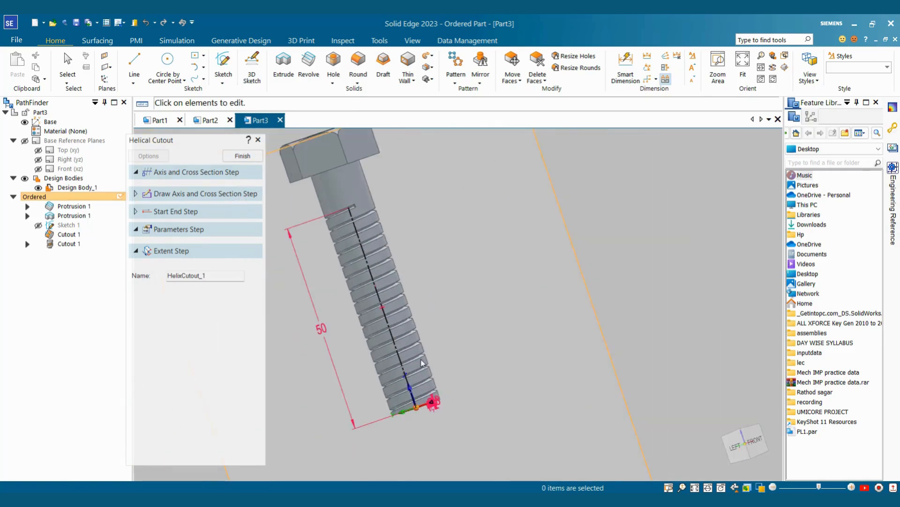
pyautogui.scroll(2, 422, 363)
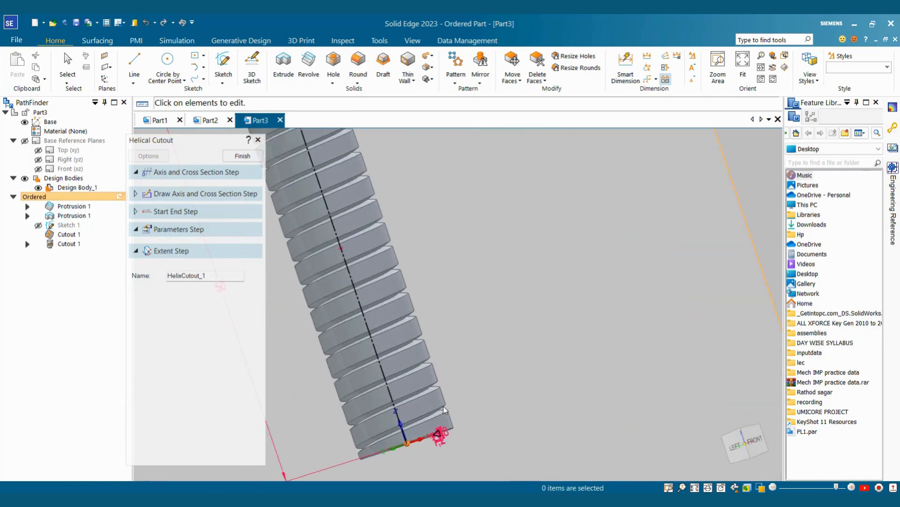
pyautogui.scroll(-2, 445, 406)
pyautogui.scroll(3, 448, 418)
pyautogui.scroll(1, 449, 424)
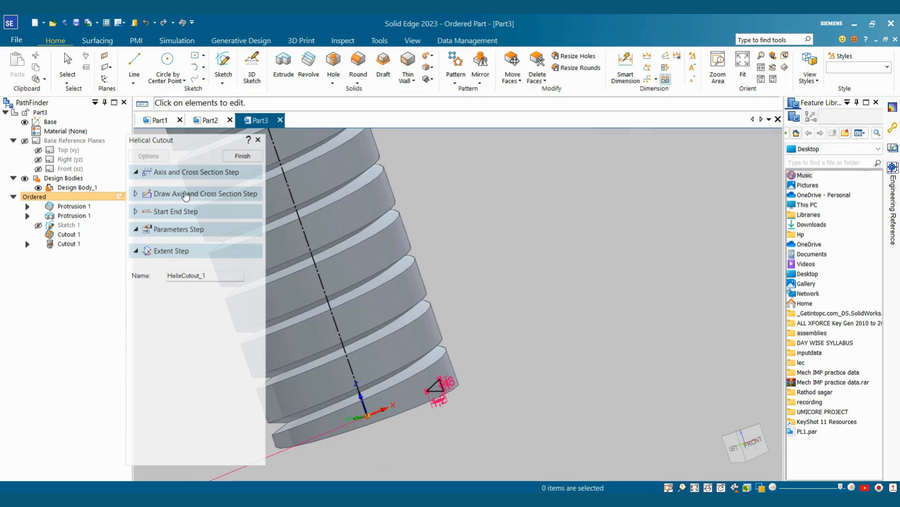
# Step: Resize the thread cross-section triangle to 1.7 wide by 1.5 tall and close the sketch
pyautogui.click(177, 197)
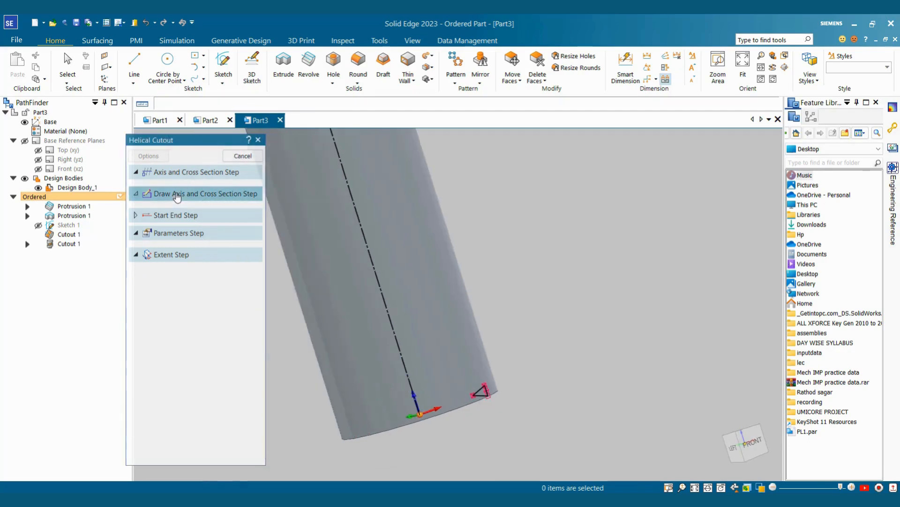
pyautogui.scroll(8, 542, 437)
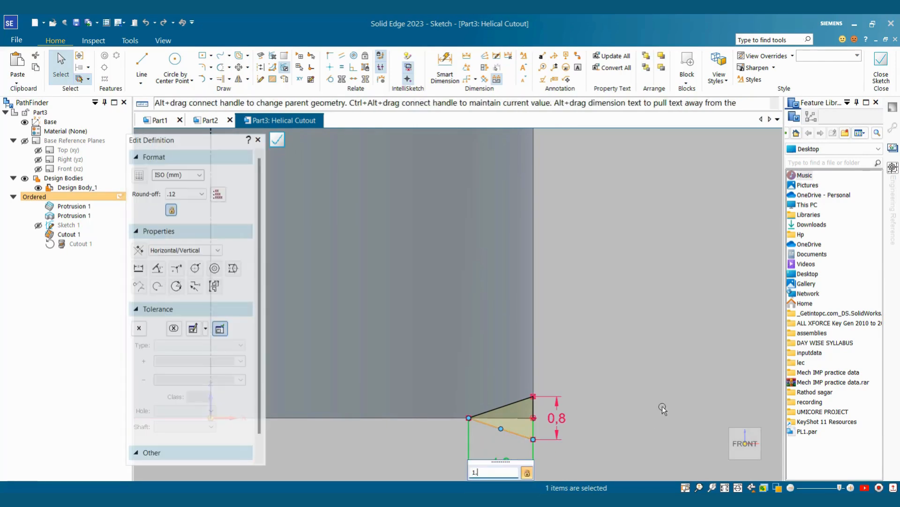
pyautogui.press('Return')
pyautogui.click(543, 416)
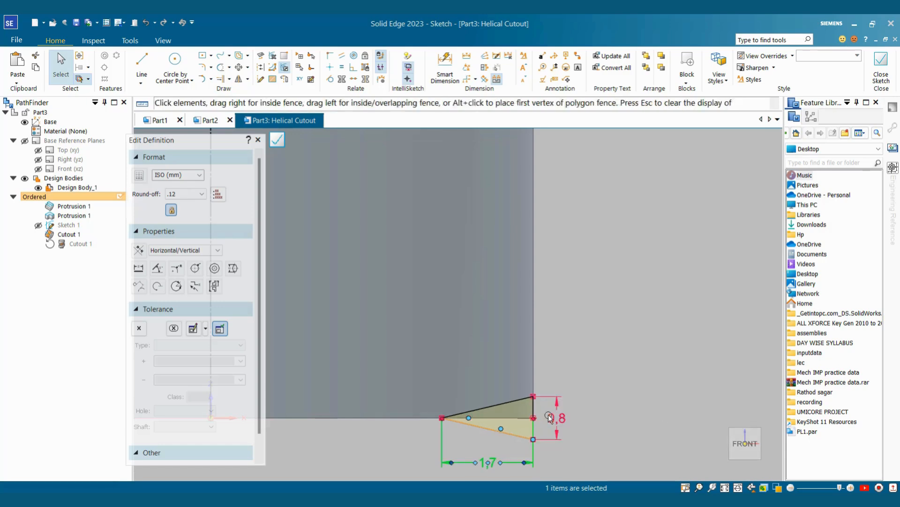
pyautogui.write('1.')
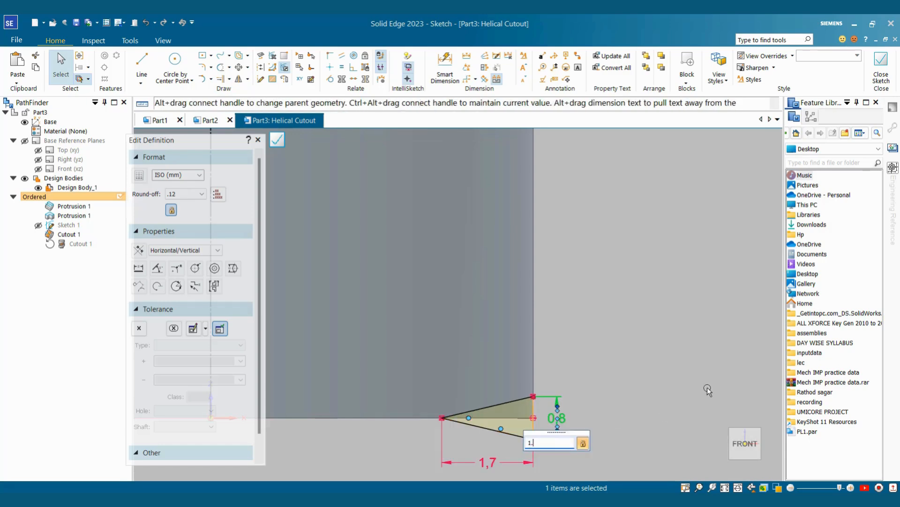
pyautogui.write('5')
pyautogui.press('Return')
pyautogui.click(881, 71)
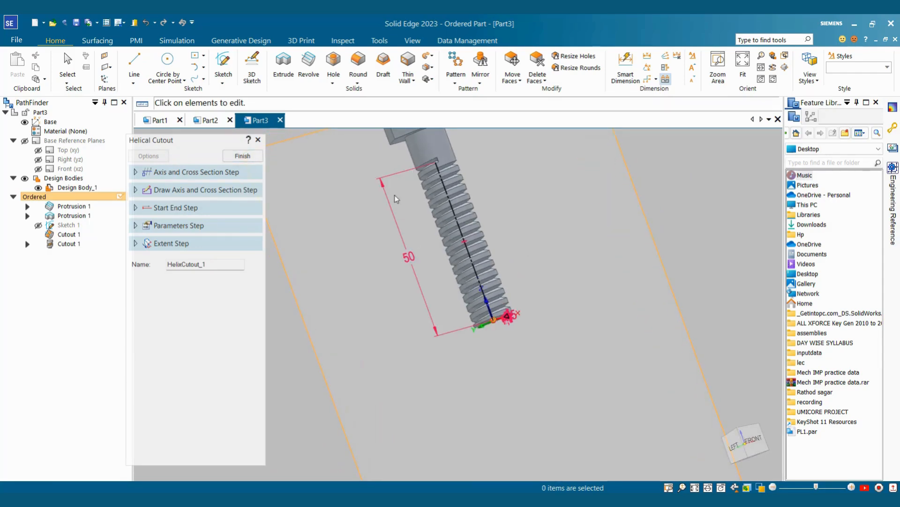
# Step: Finish the helical cutout, exit the command, and rotate the bolt to inspect the thread
pyautogui.click(250, 156)
pyautogui.click(250, 156)
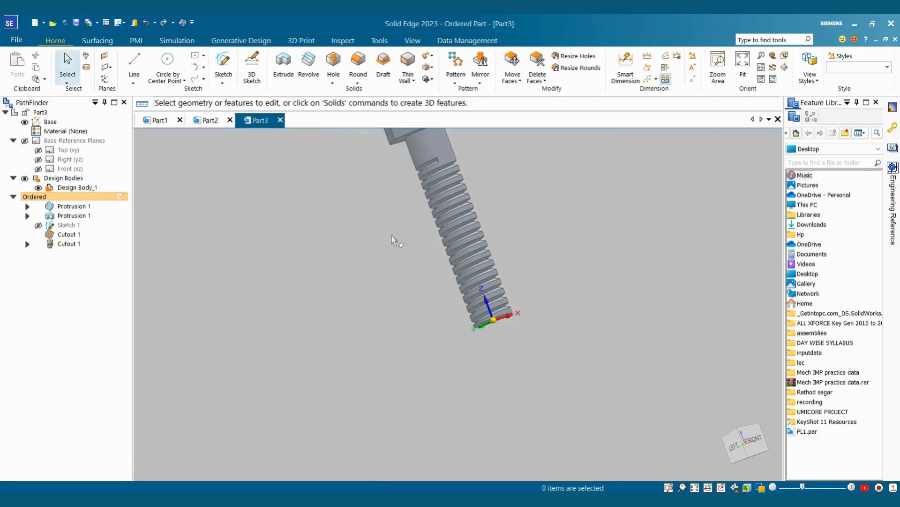
pyautogui.moveTo(419, 285); pyautogui.dragTo(496, 190, button='middle')
pyautogui.scroll(2, 496, 190)
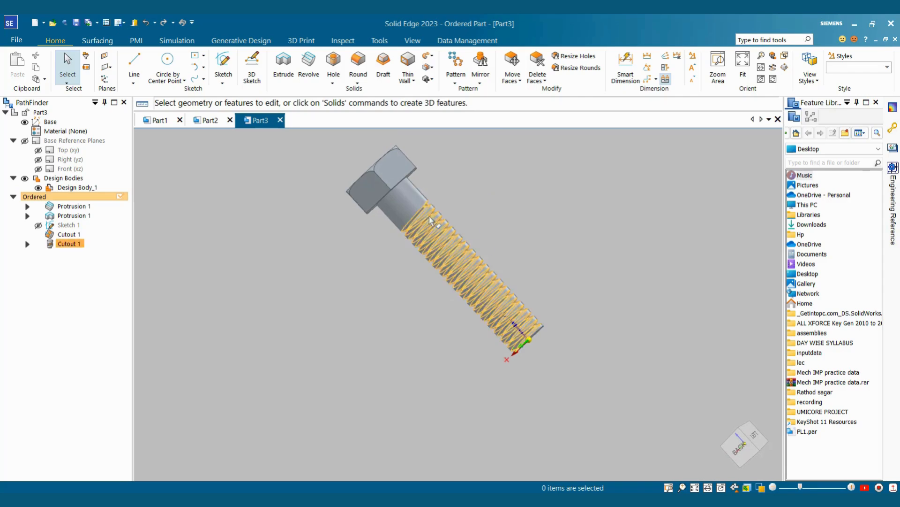
pyautogui.scroll(-1, 533, 241)
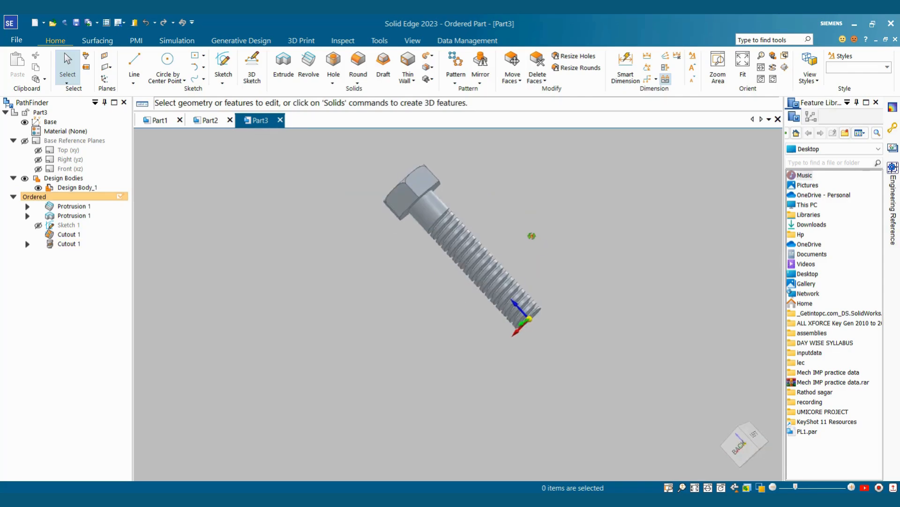
pyautogui.click(413, 42)
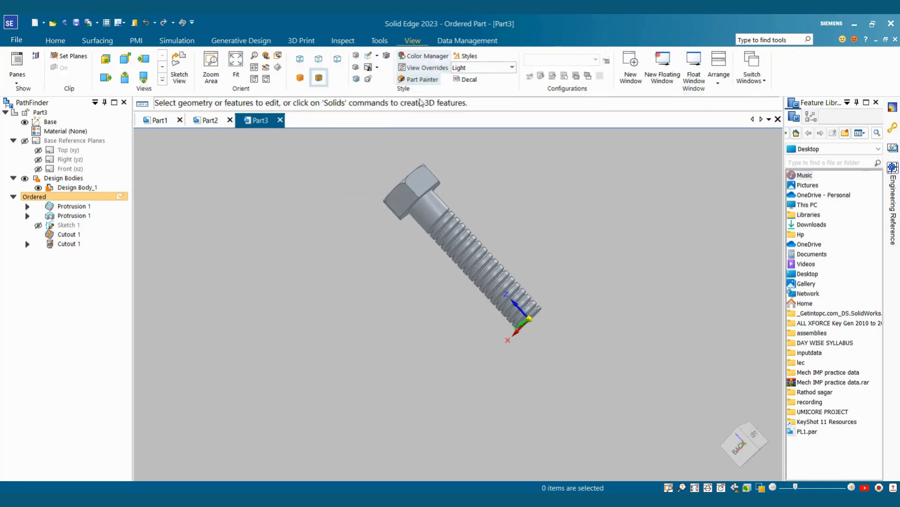
# Step: With Part Painter set to Feature, paint the helical cutout in the Thread style
pyautogui.click(420, 79)
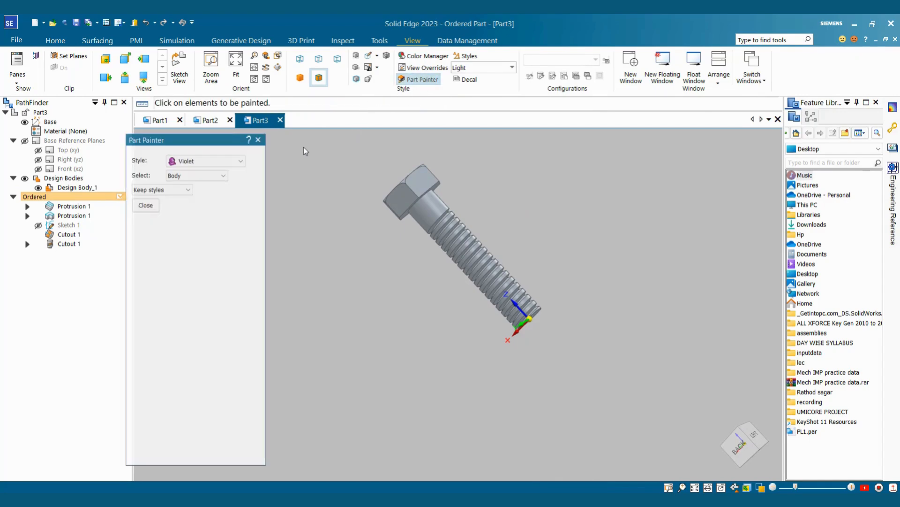
pyautogui.click(232, 162)
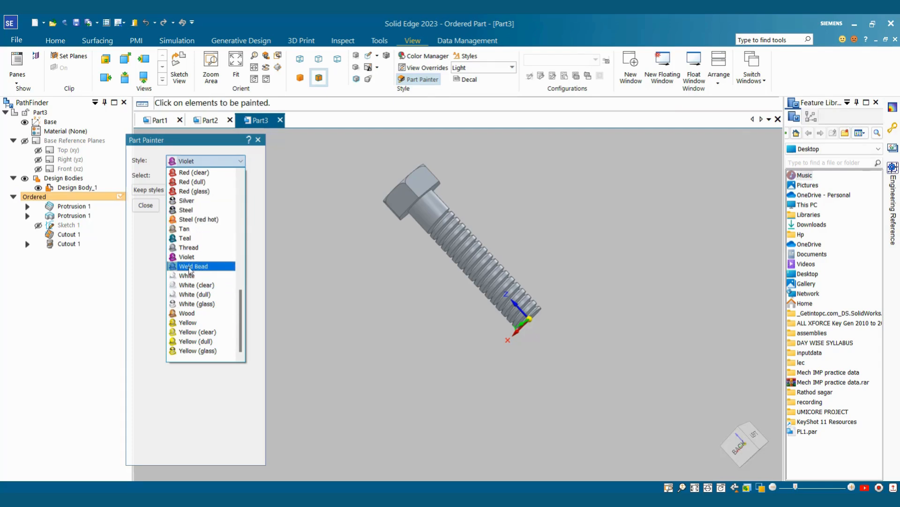
pyautogui.click(194, 248)
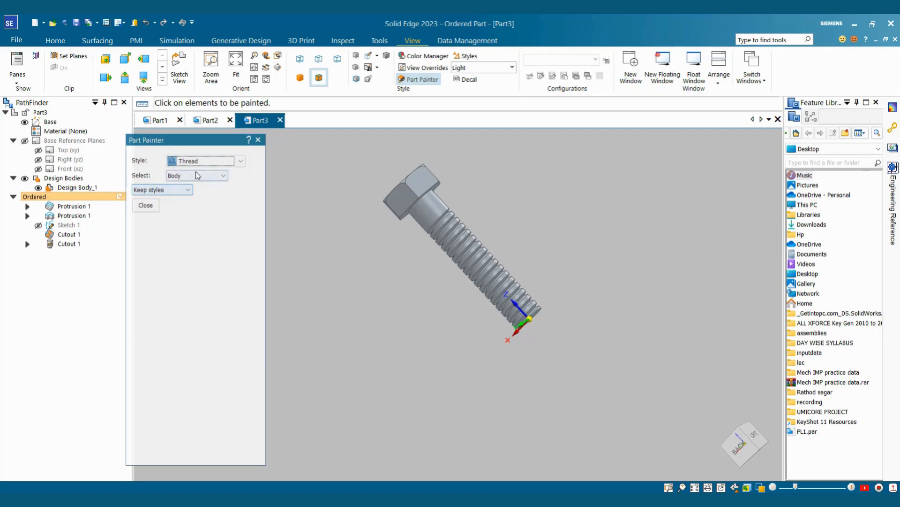
pyautogui.click(182, 176)
pyautogui.click(180, 201)
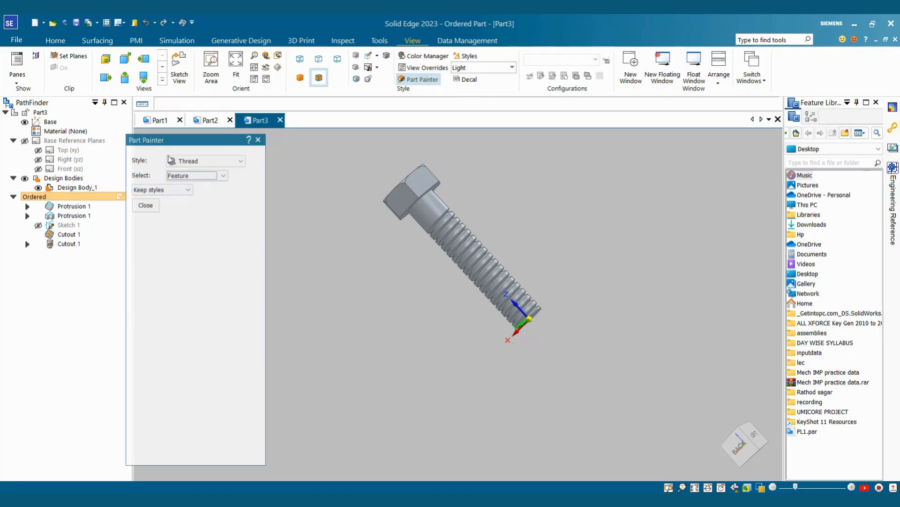
pyautogui.click(66, 244)
# Step: Orbit the bolt to inspect the teal Thread-painted helical cutout
pyautogui.scroll(3, 441, 302)
pyautogui.moveTo(474, 262); pyautogui.dragTo(535, 207, button='middle')
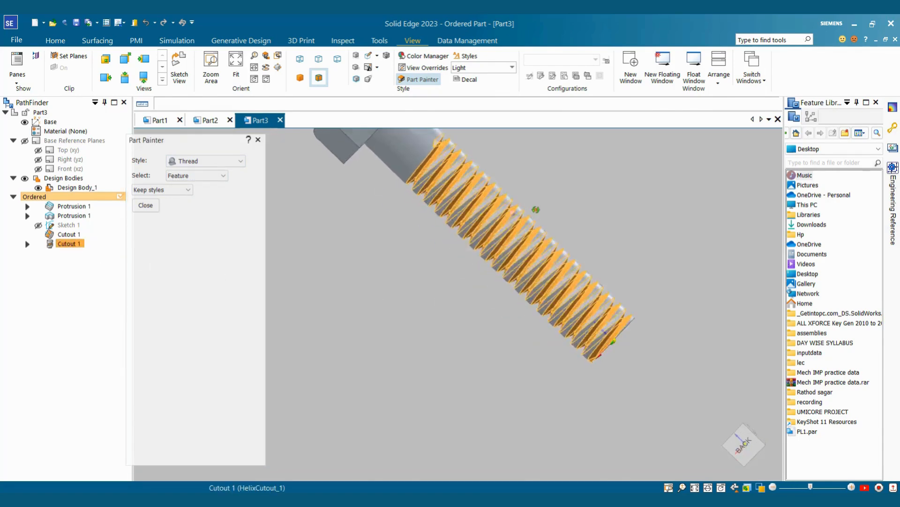
pyautogui.scroll(-1, 577, 197)
pyautogui.scroll(2, 595, 187)
pyautogui.moveTo(595, 188); pyautogui.dragTo(535, 238, button='middle')
pyautogui.scroll(-3, 533, 238)
pyautogui.scroll(1, 536, 238)
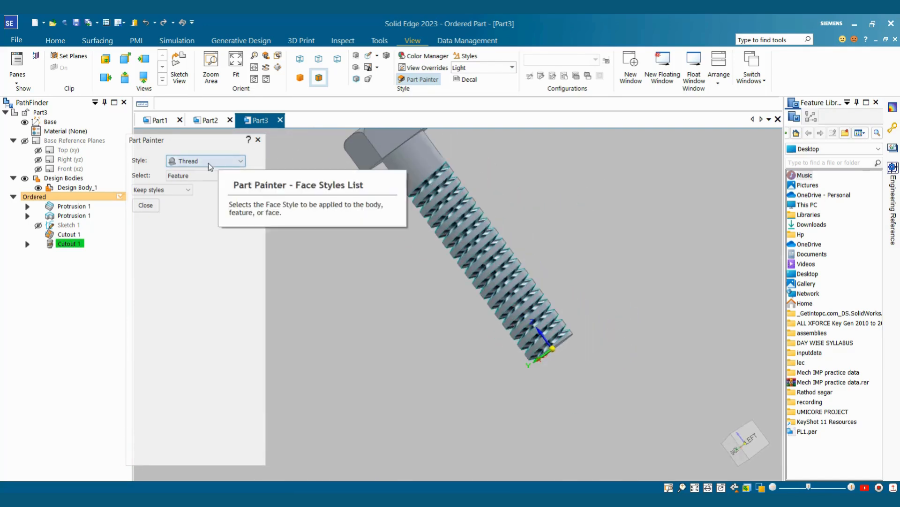
pyautogui.click(202, 161)
# Step: Paint the whole bolt body in the Tan style with Select set to Body, then close Part Painter
pyautogui.click(194, 341)
pyautogui.click(225, 161)
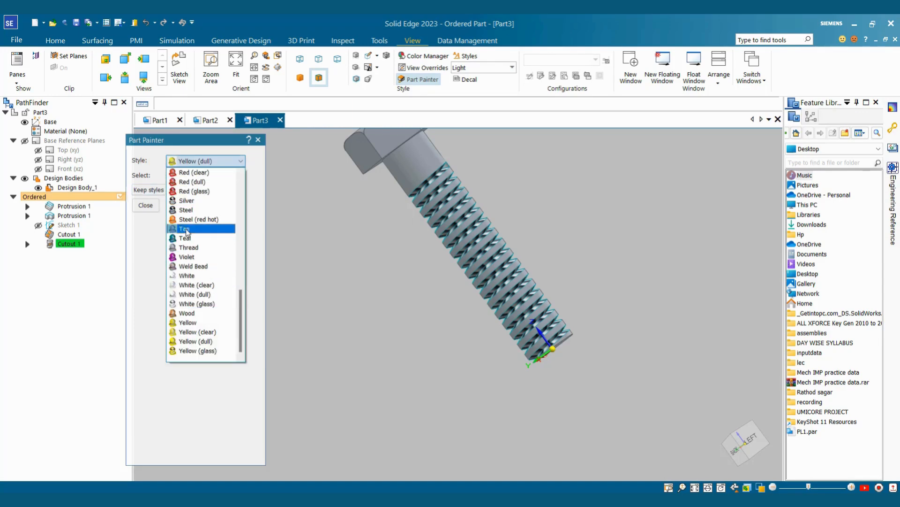
pyautogui.click(207, 229)
pyautogui.click(197, 175)
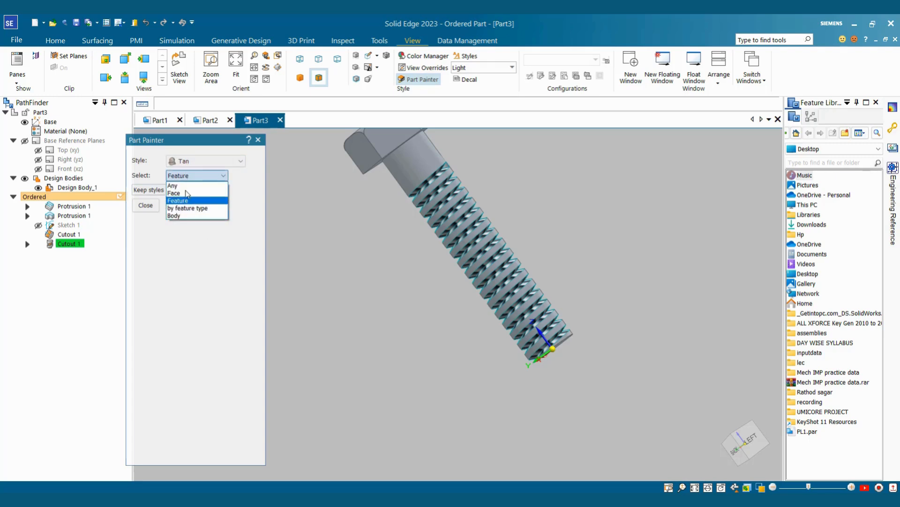
pyautogui.click(188, 216)
pyautogui.click(405, 165)
pyautogui.moveTo(434, 266)
pyautogui.mouseDown(button='middle')
pyautogui.moveTo(547, 252)
pyautogui.moveTo(451, 263)
pyautogui.mouseUp(button='middle')
pyautogui.click(145, 206)
pyautogui.moveTo(379, 266); pyautogui.dragTo(588, 233, button='middle')
pyautogui.scroll(1, 477, 223)
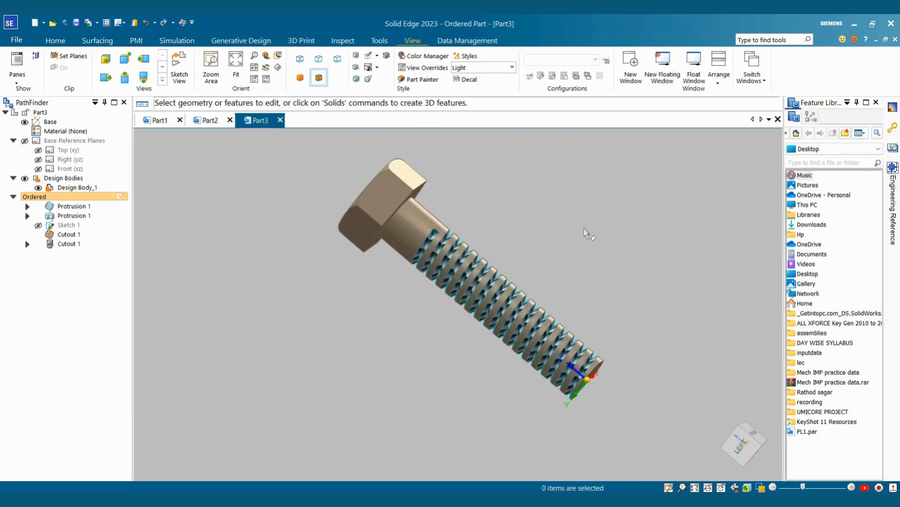